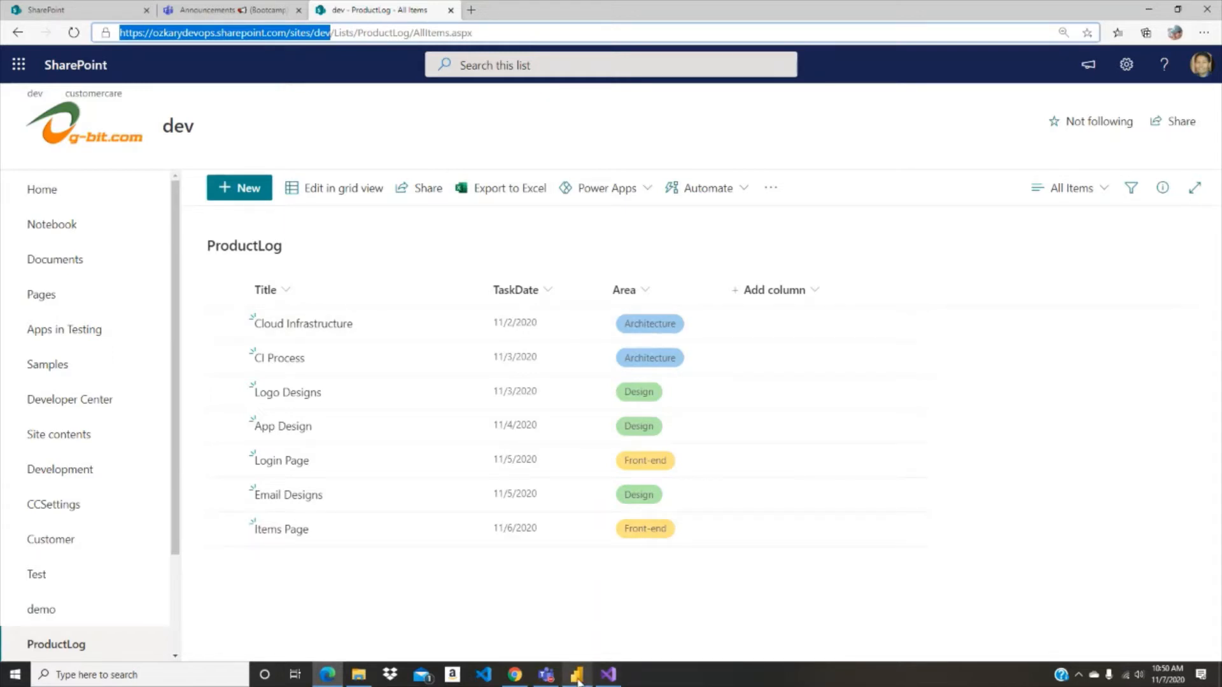
Switch to Power BI Desktop and start a new data connection of the SharePoint Online List type
left_click(577, 677)
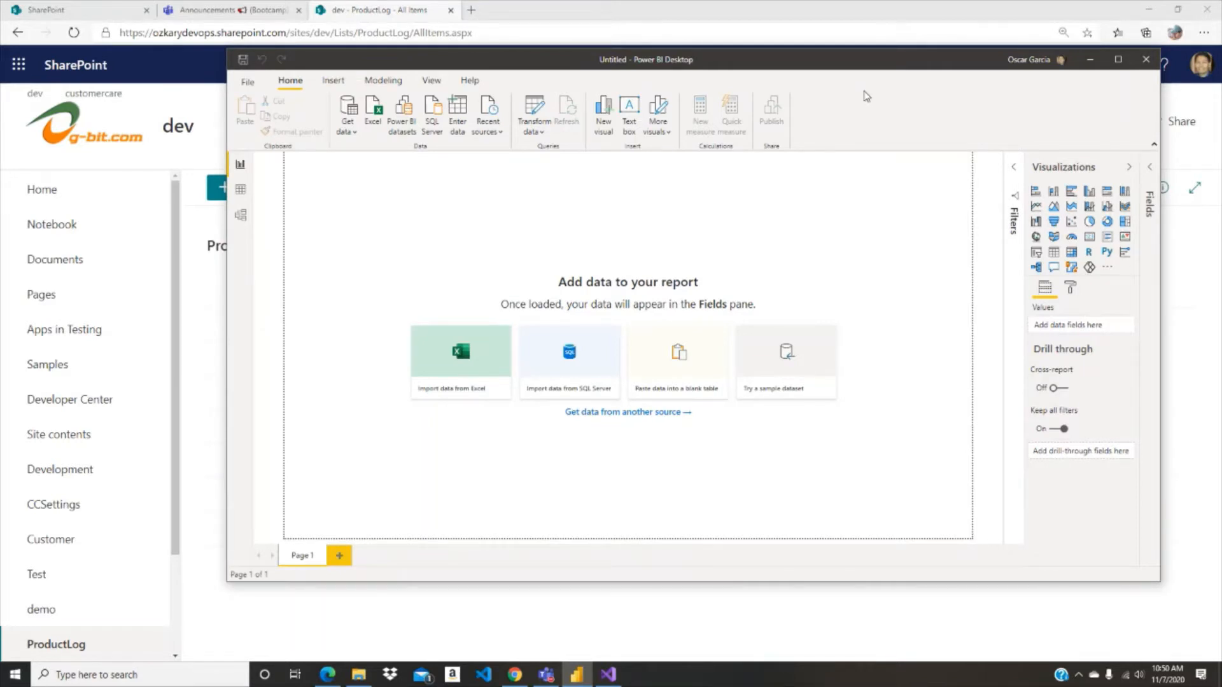
left_click(256, 81)
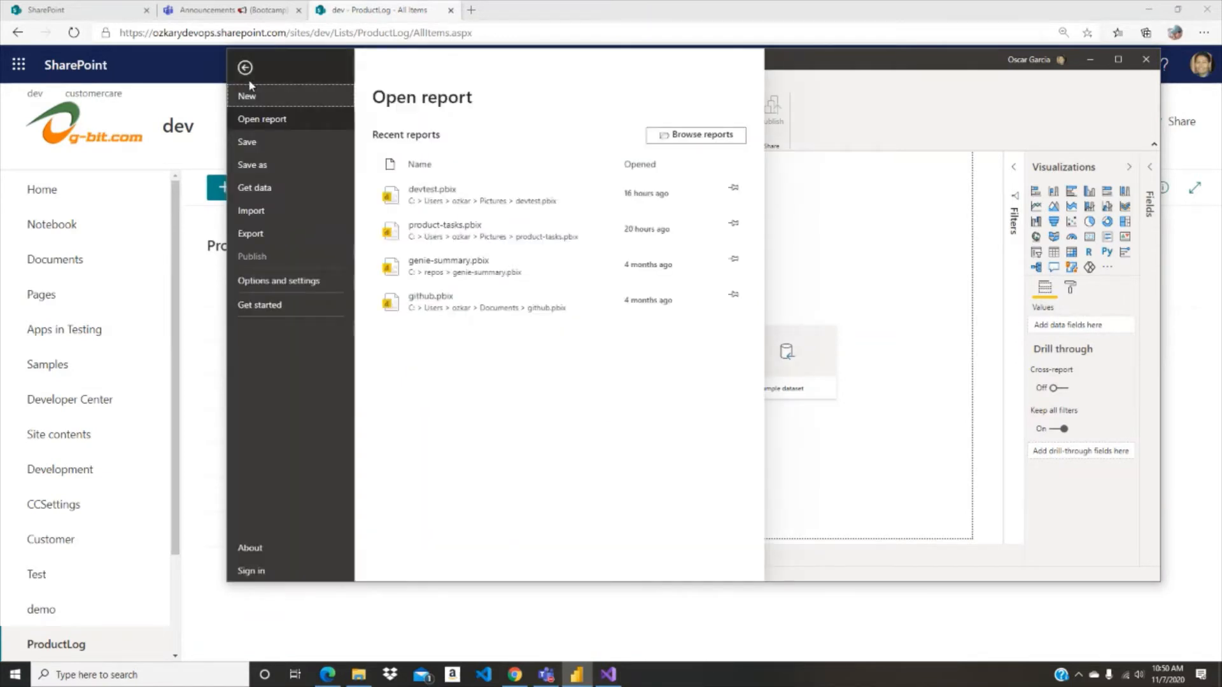
left_click(261, 194)
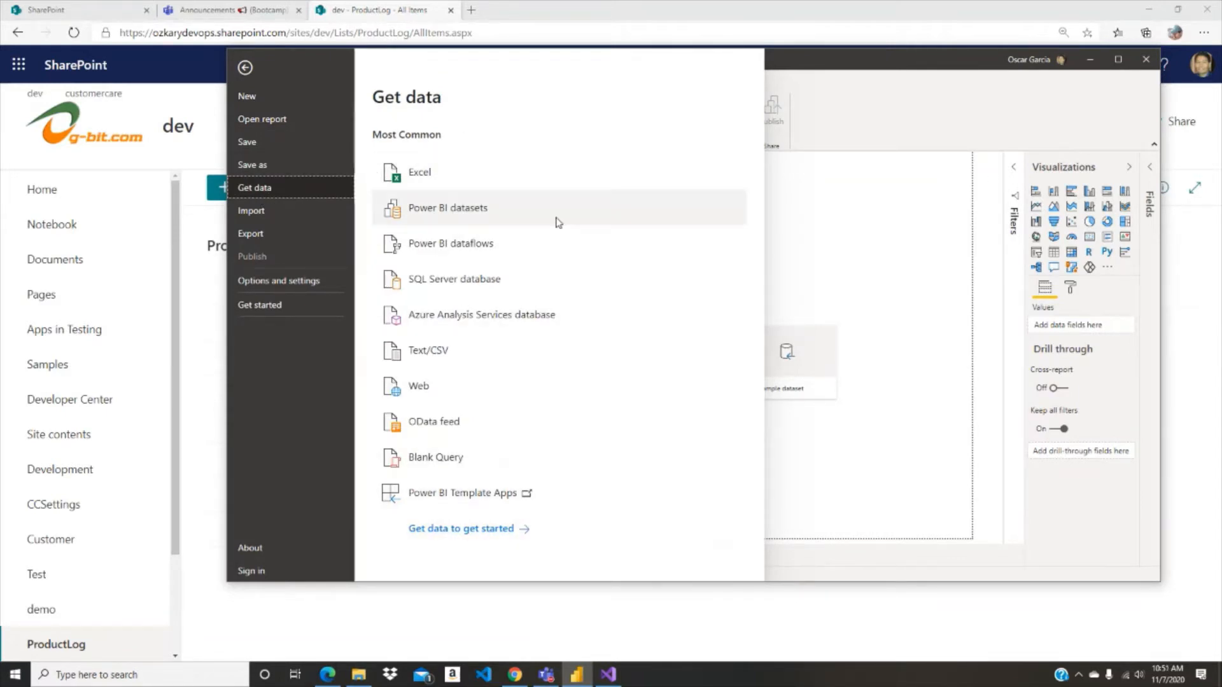
left_click(489, 533)
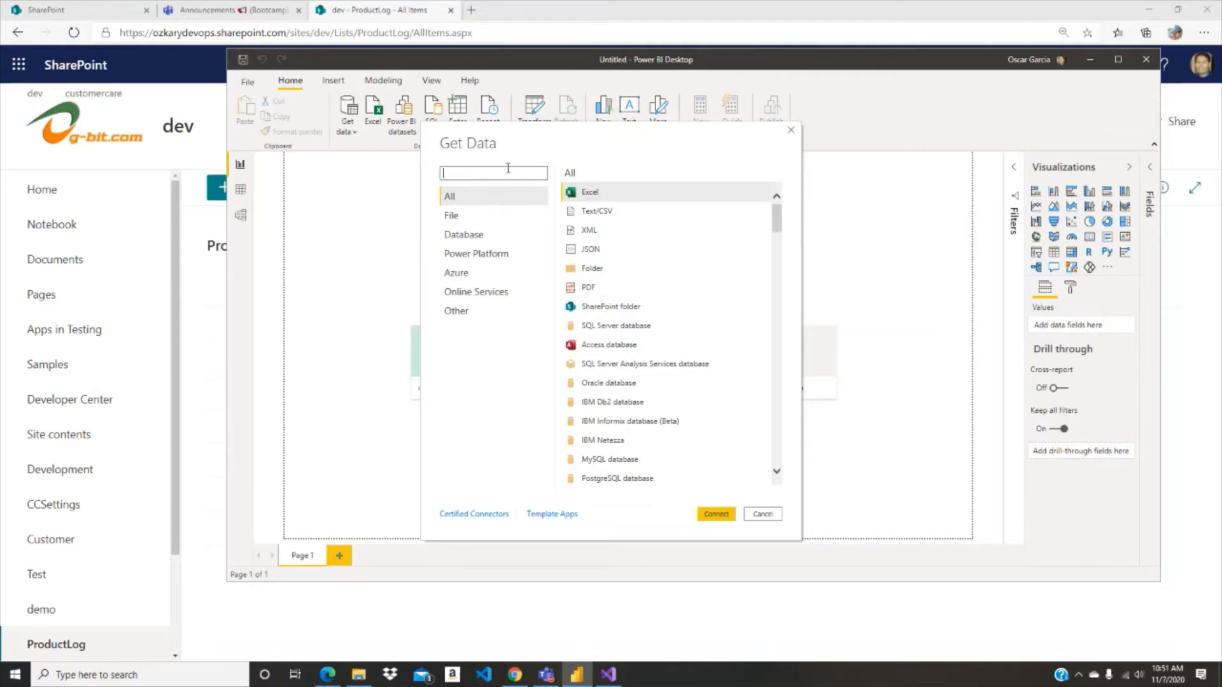
type("share")
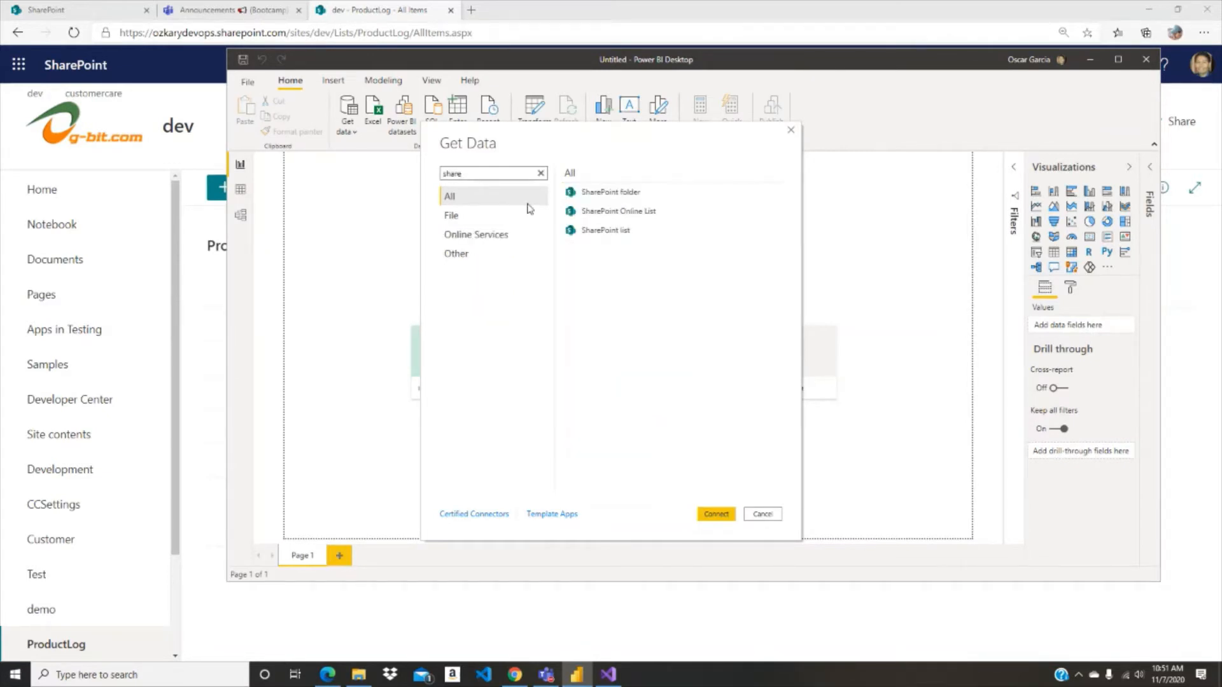
left_click(703, 218)
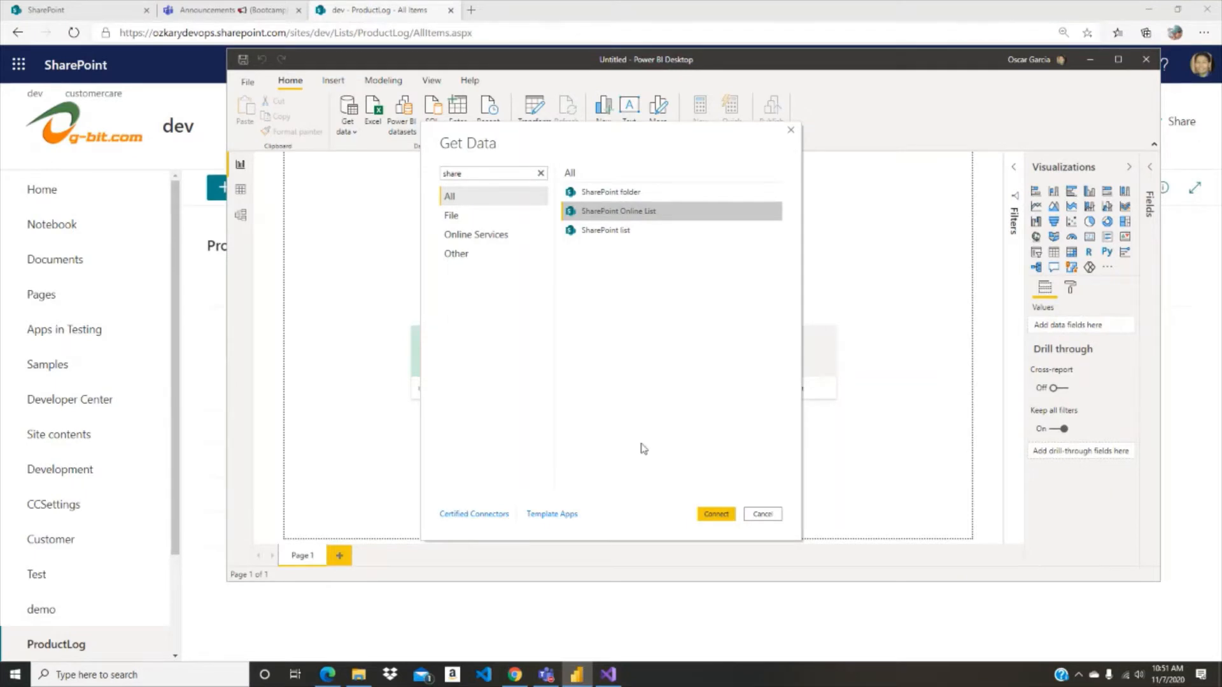
left_click(714, 514)
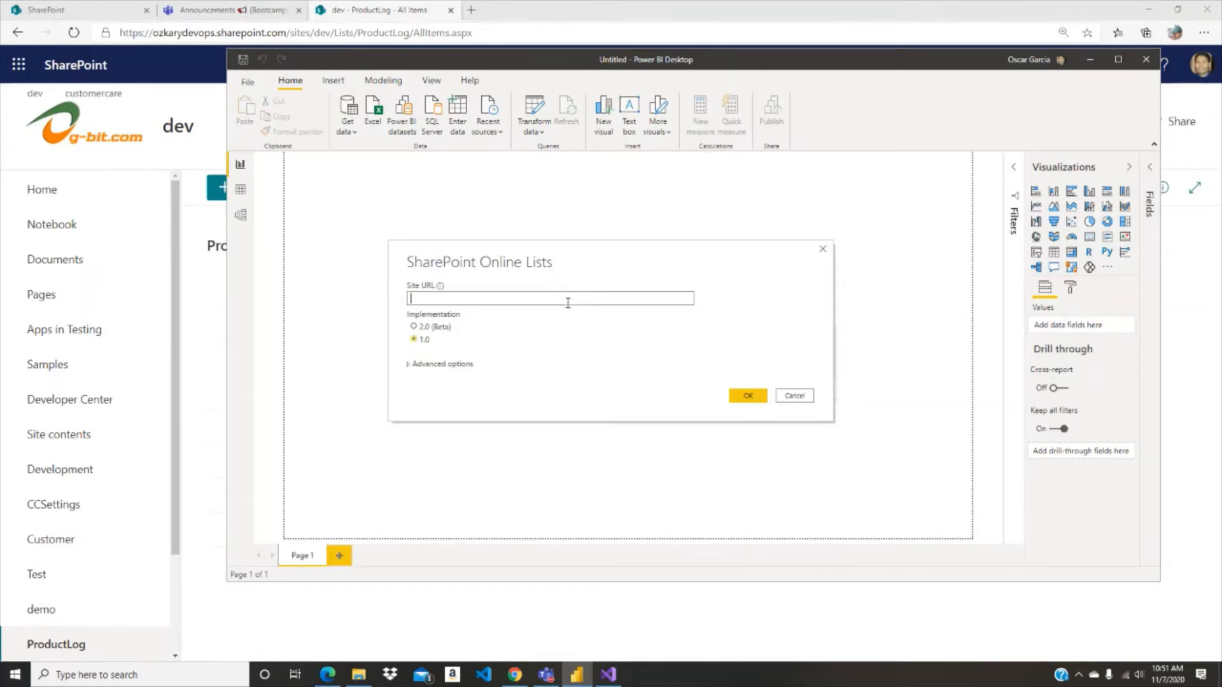
type("https://ozkarydevops.sharepoint.com/sites/dev")
left_click(755, 398)
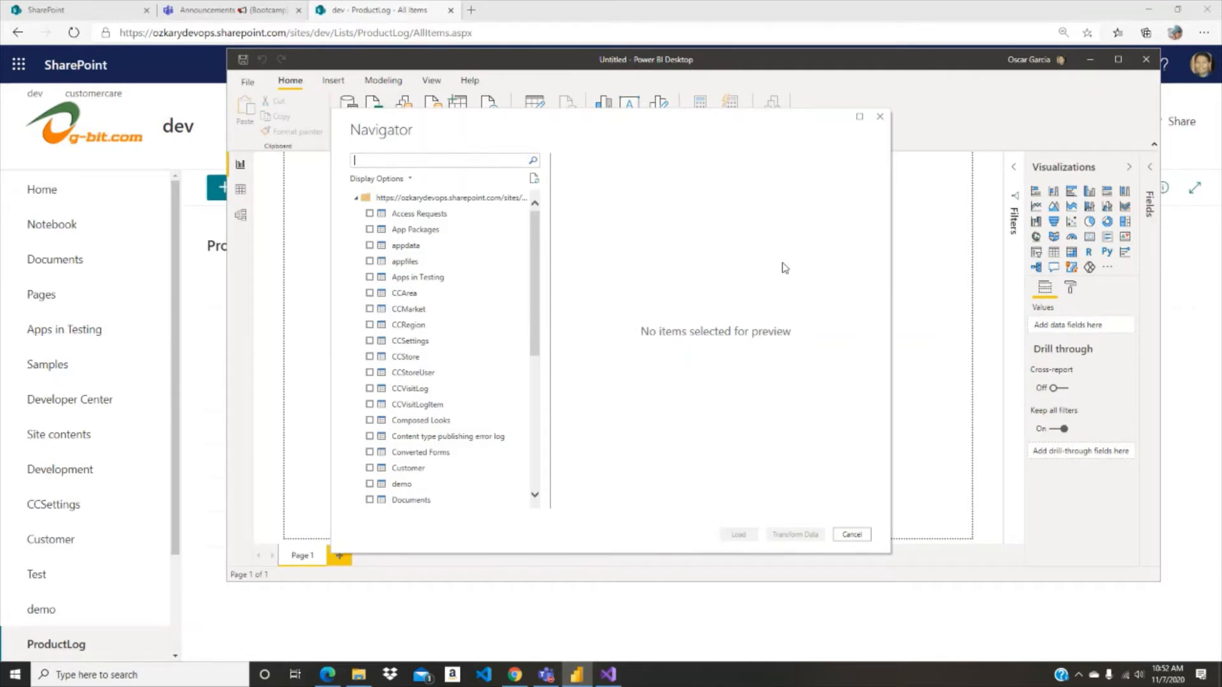
left_click_drag(537, 251, 537, 402)
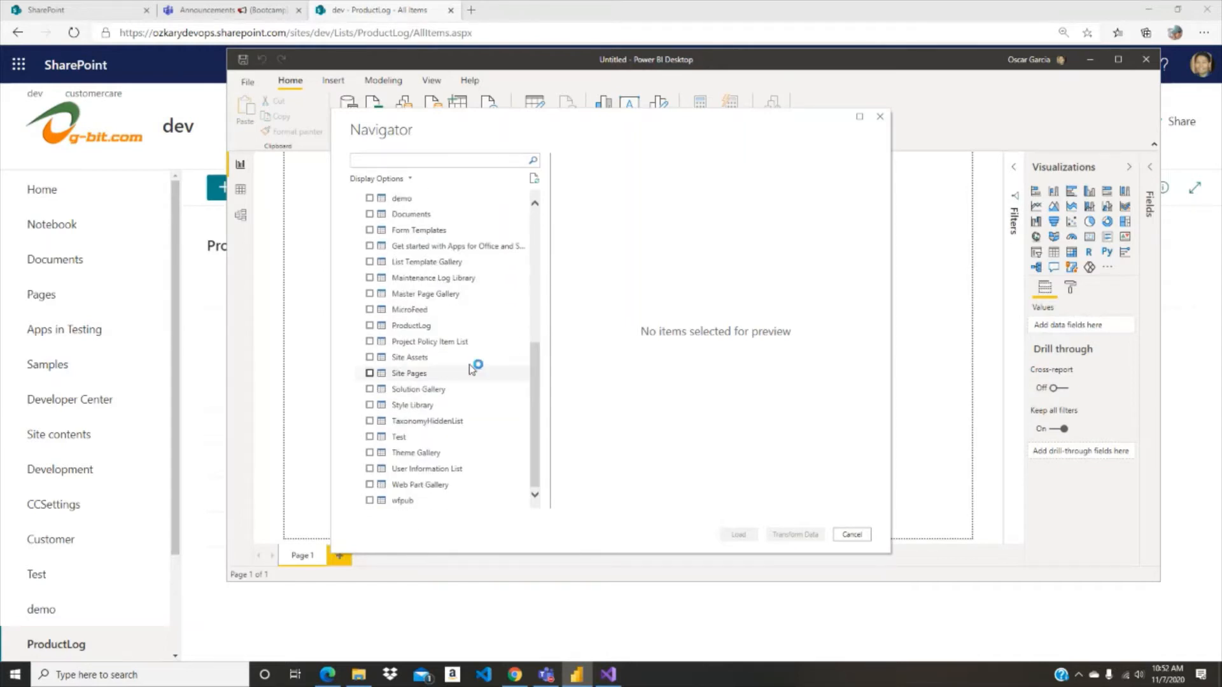
left_click(411, 326)
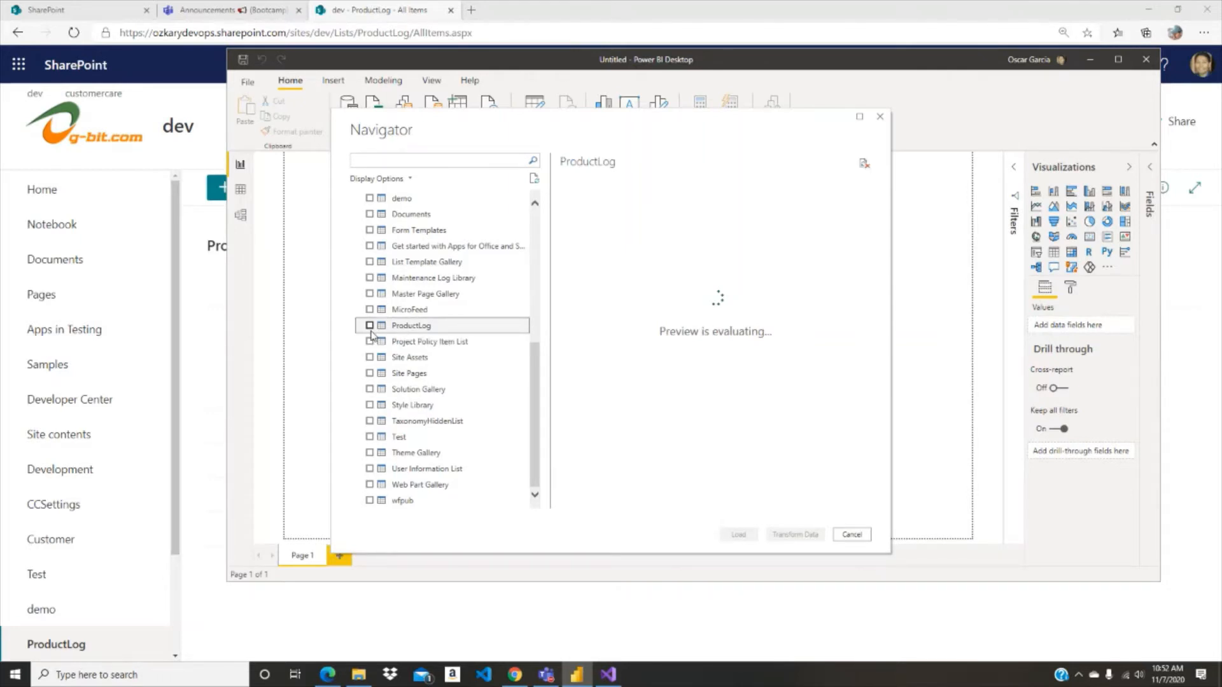
left_click(369, 326)
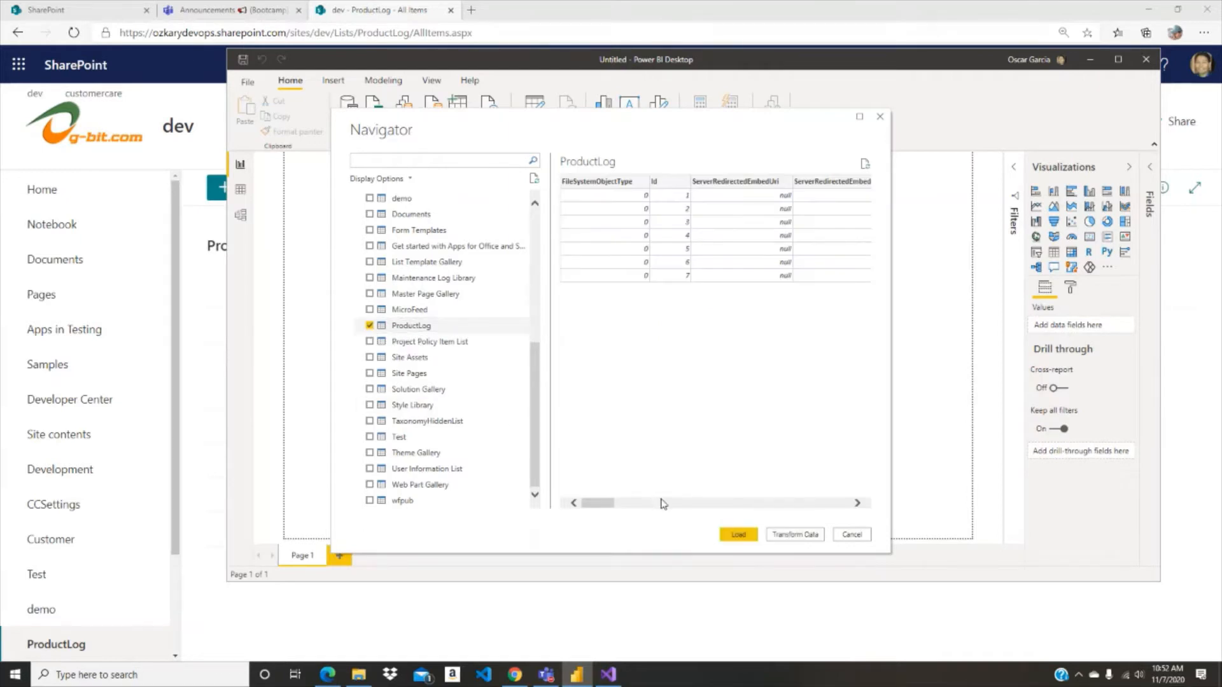
Check the Title, TaskDate and Area columns in the ProductLog preview and open the list for data transformation
left_click_drag(600, 505, 906, 543)
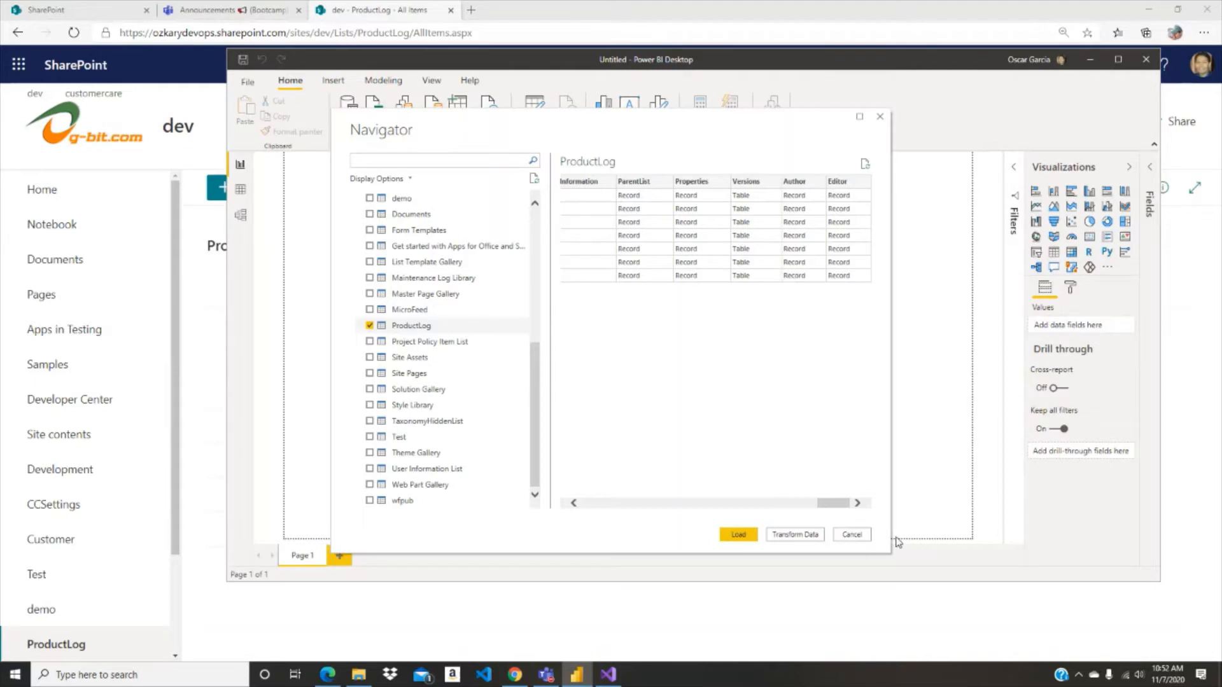
left_click_drag(835, 509, 645, 506)
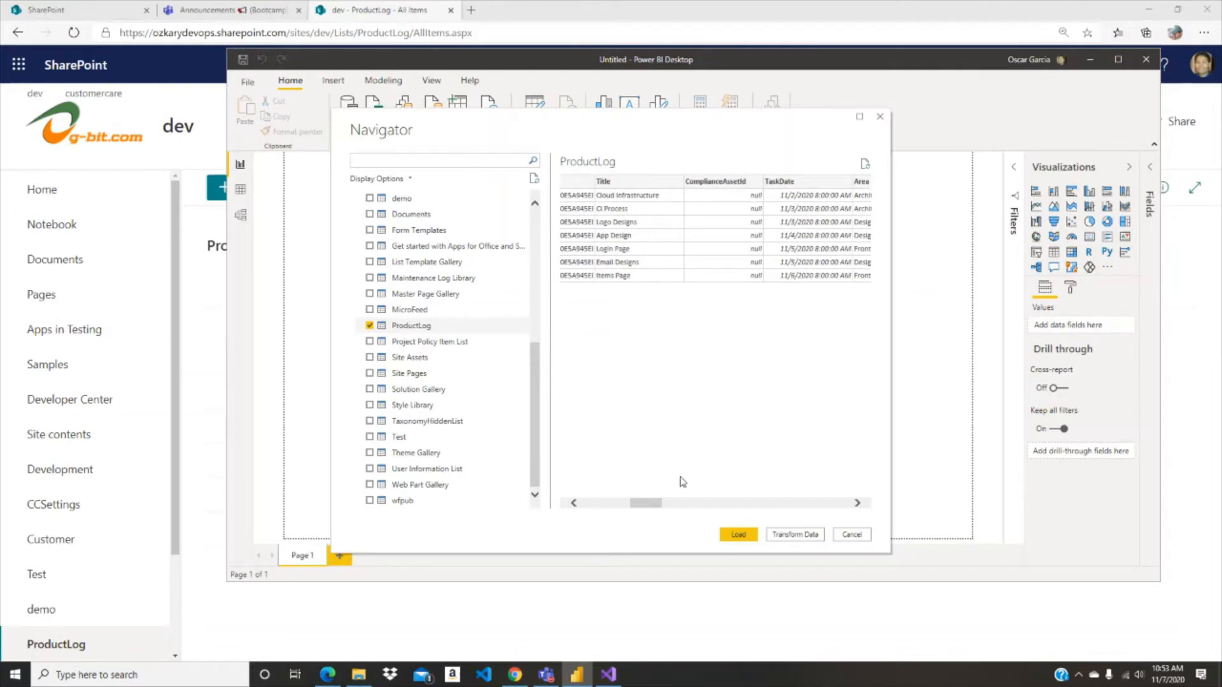
left_click_drag(643, 503, 660, 503)
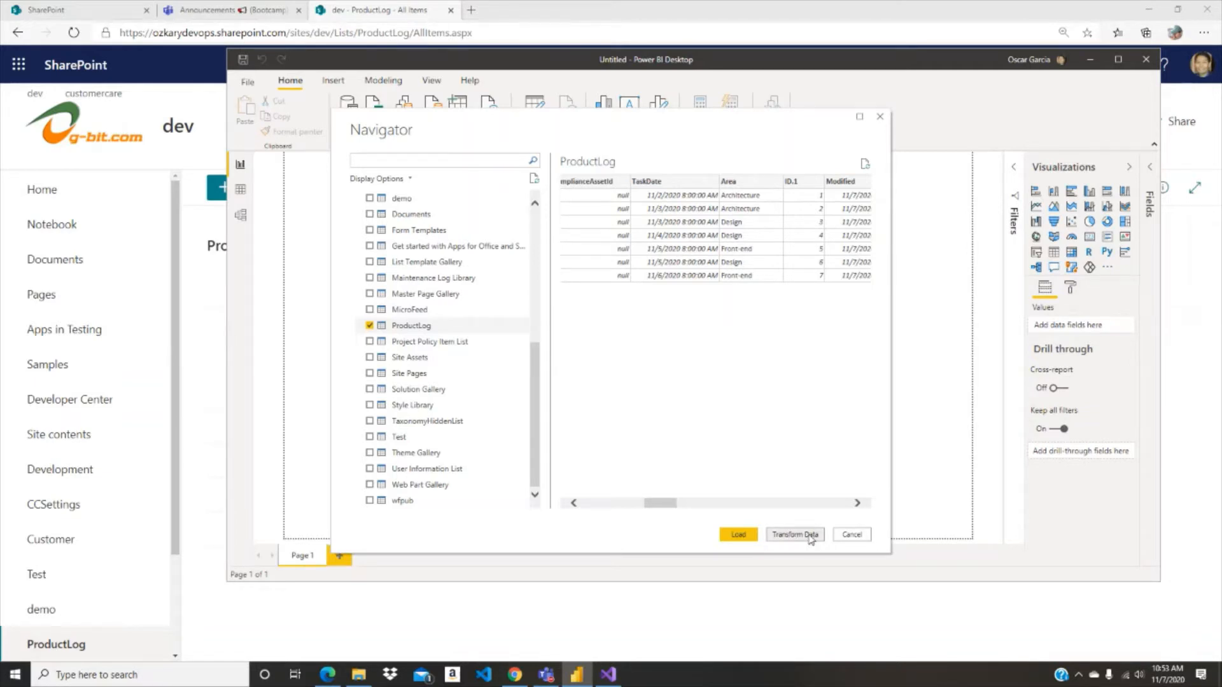
left_click(810, 536)
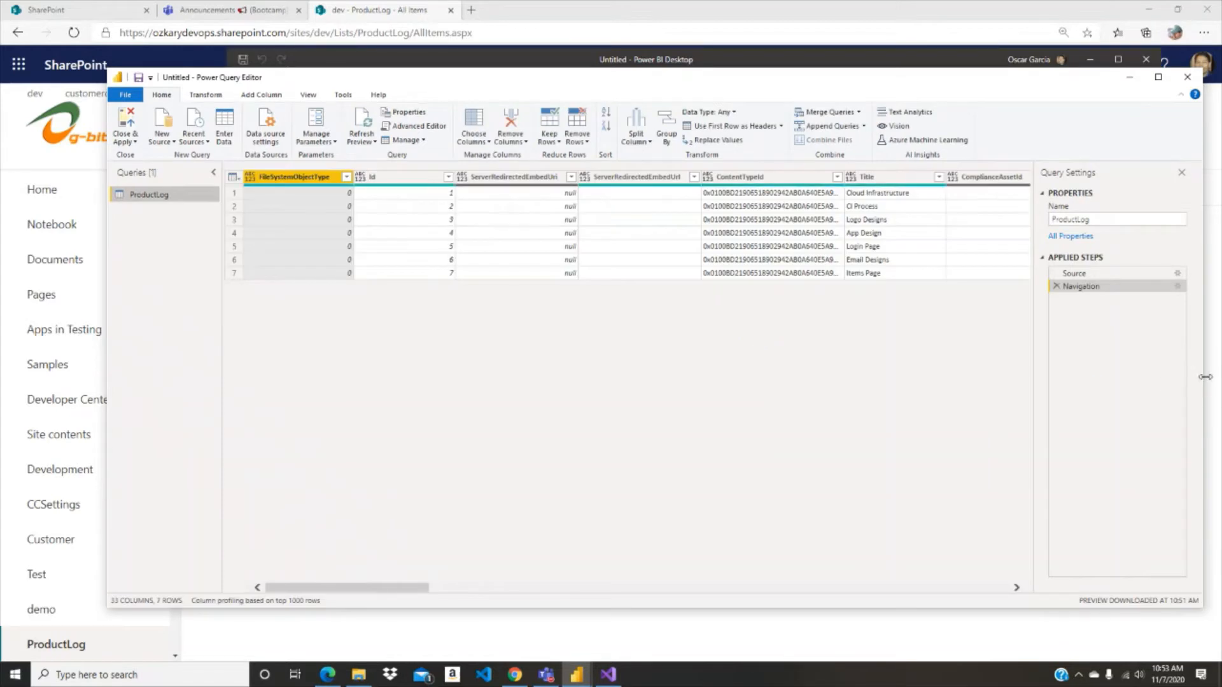
Narrow the query editor window and remove the columns FileSystemObjectType, Id, both ServerRedirectedEmbed columns and ContentTypeId
left_click_drag(1204, 376, 1036, 385)
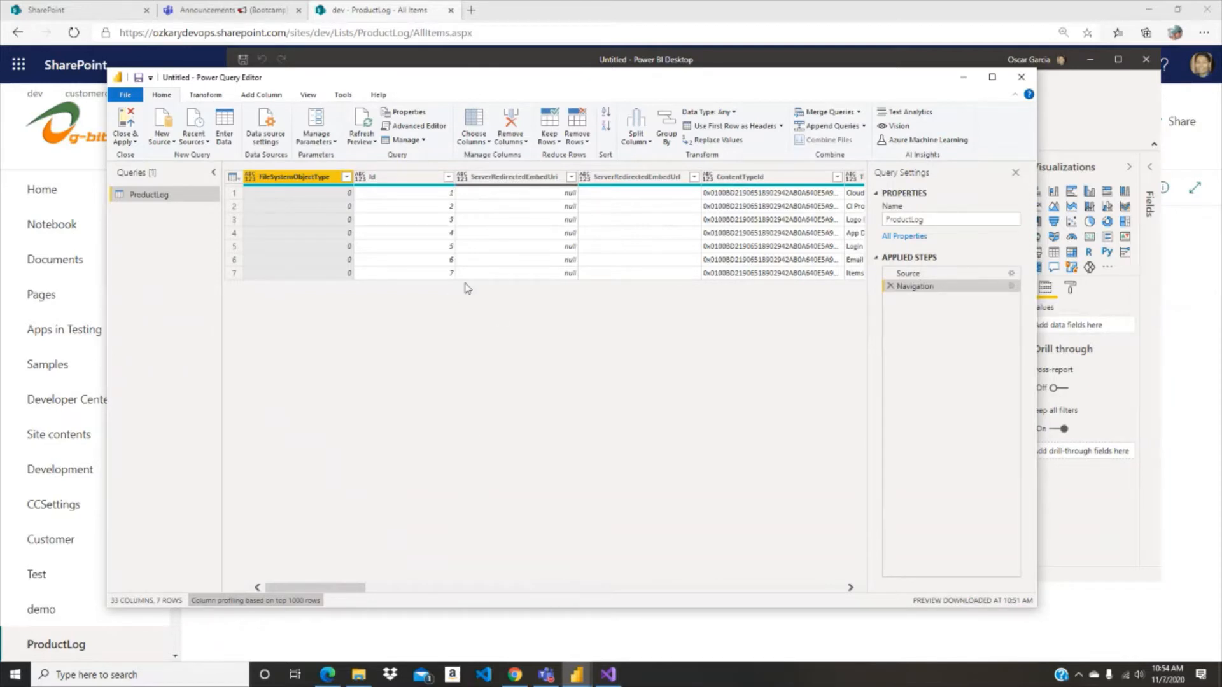
left_click(396, 181, "ctrl")
left_click(493, 179, "ctrl")
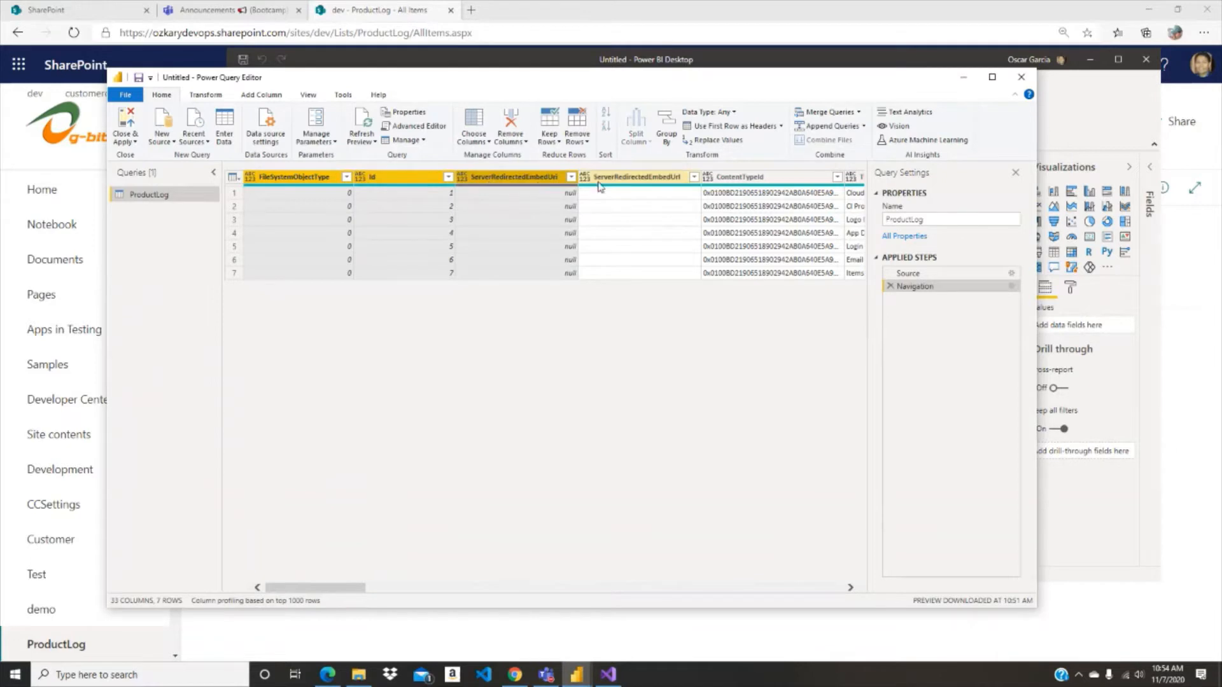
left_click(628, 179, "ctrl")
left_click(748, 183, "ctrl")
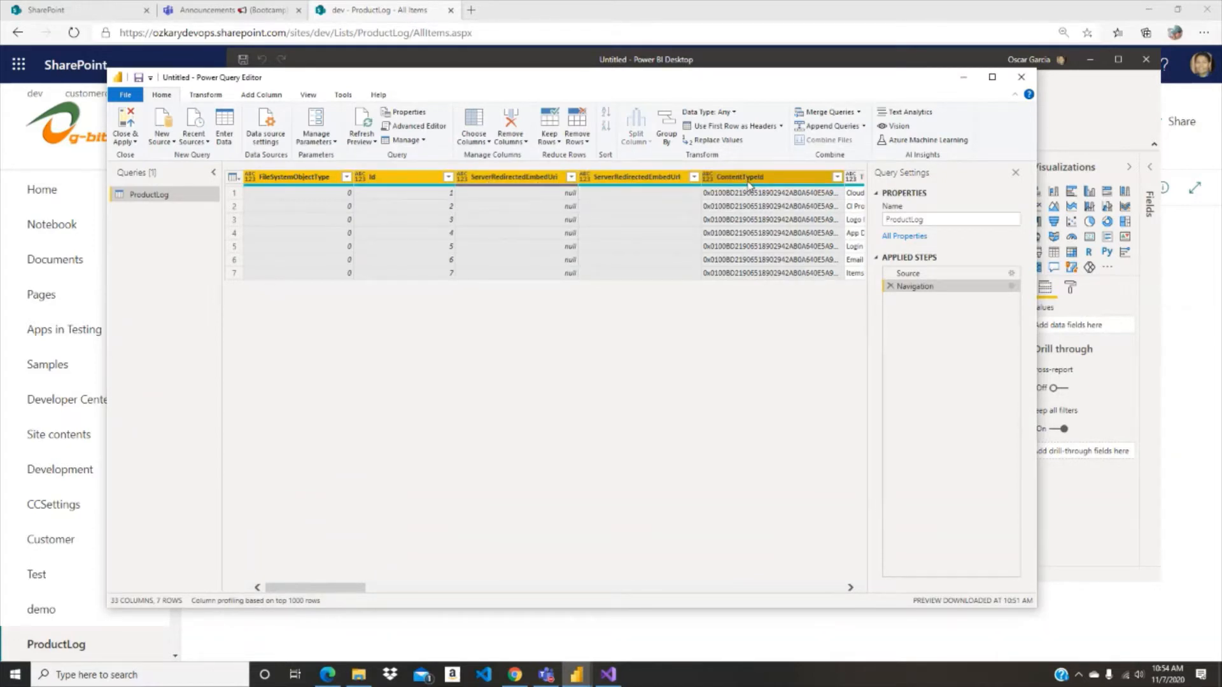
key("Delete")
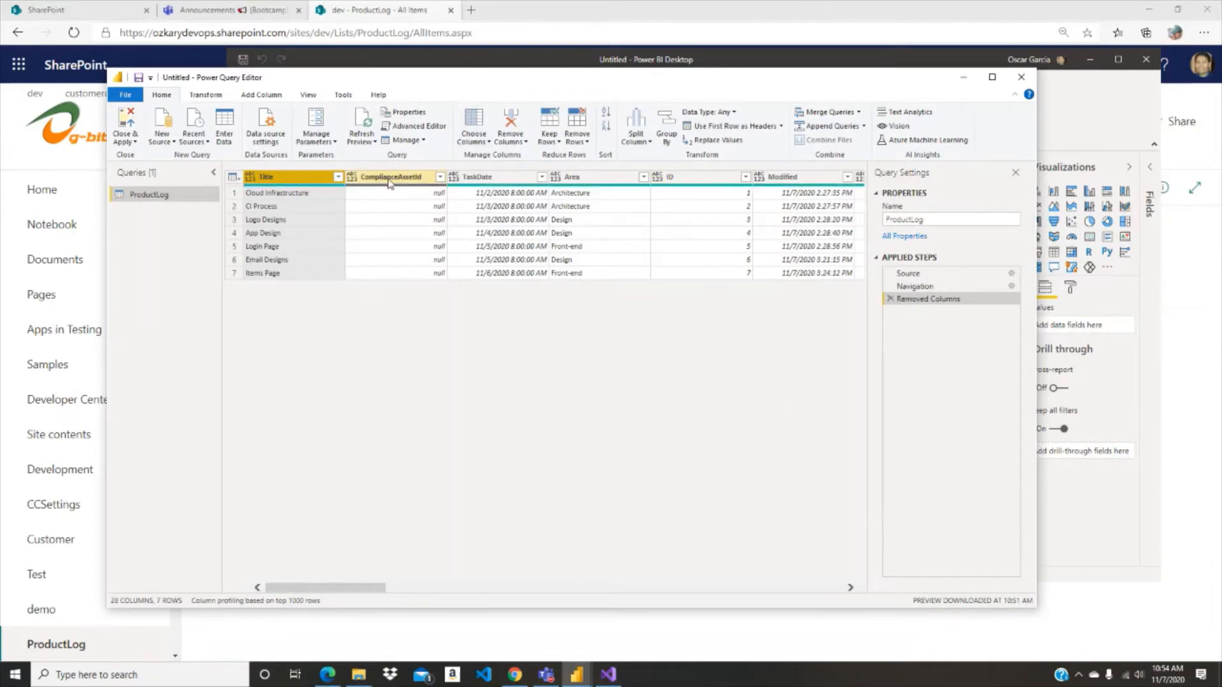
Remove the ComplianceAssetId, Modified and Created columns and every remaining column after ID from the ProductLog query
left_click(389, 184)
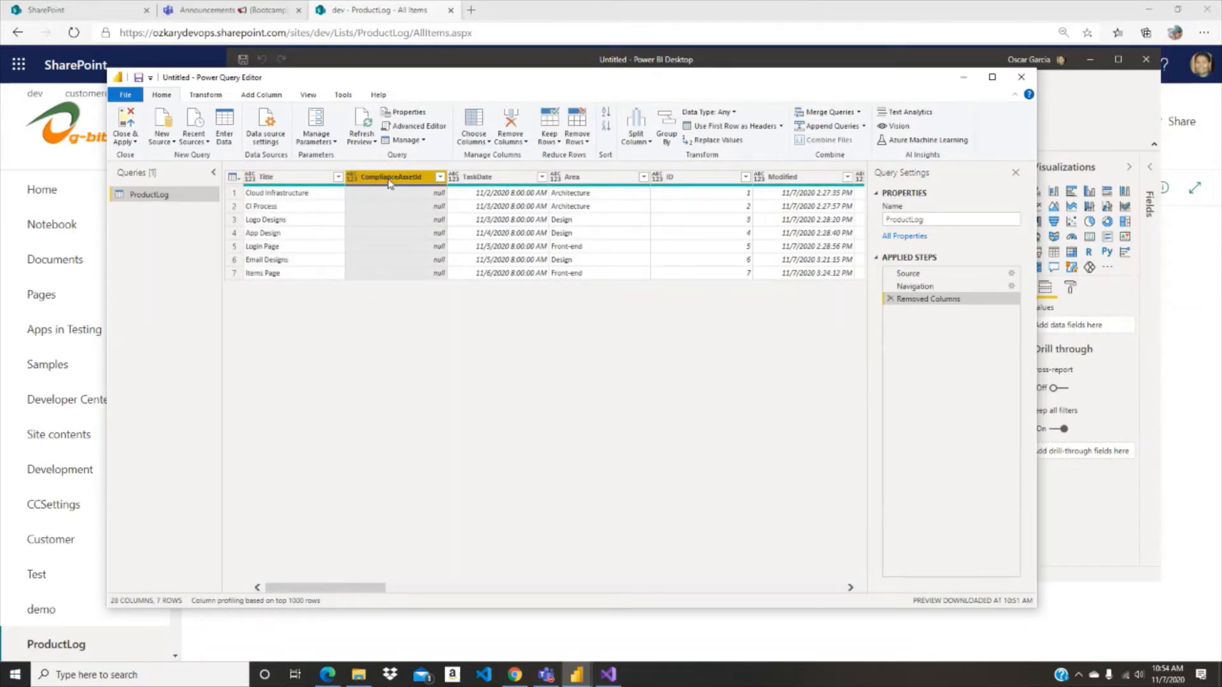
key("Delete")
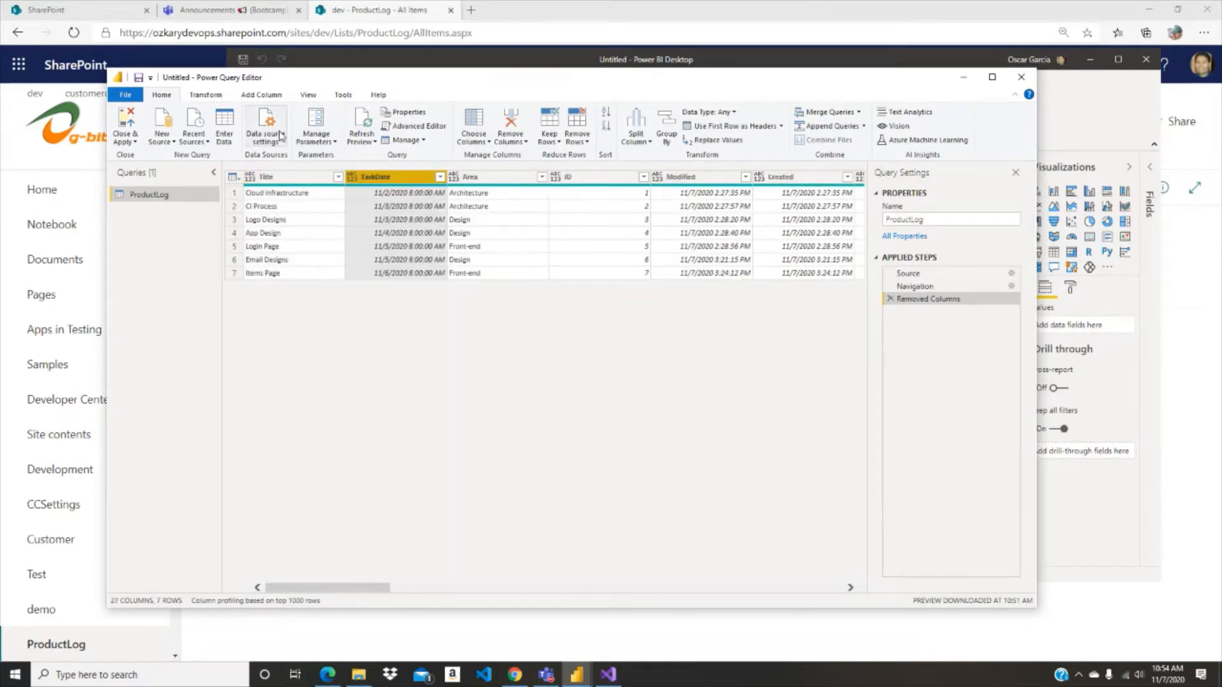
left_click(693, 180)
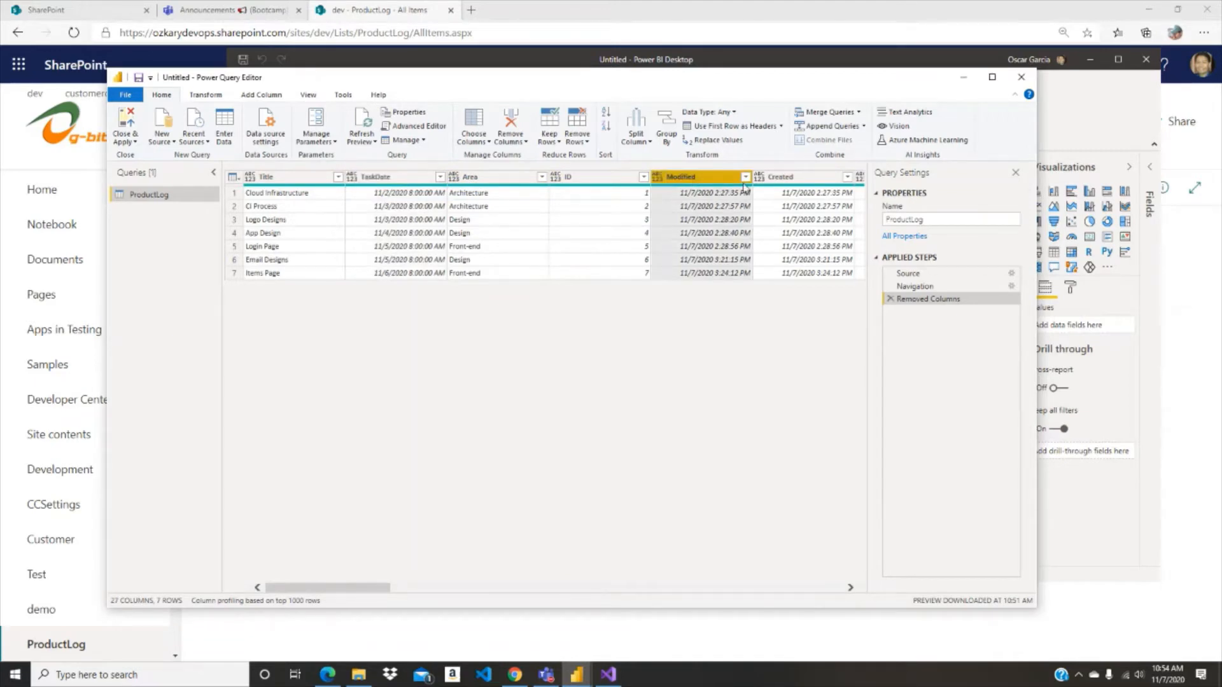
key("Delete")
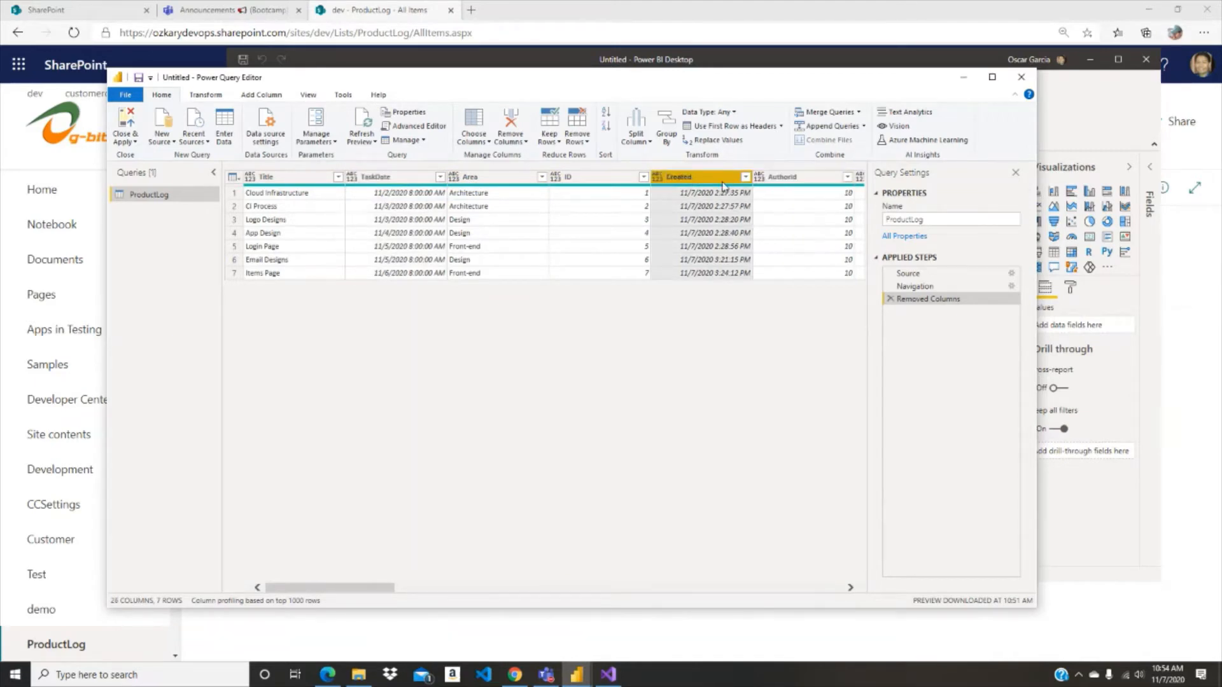
key("Delete")
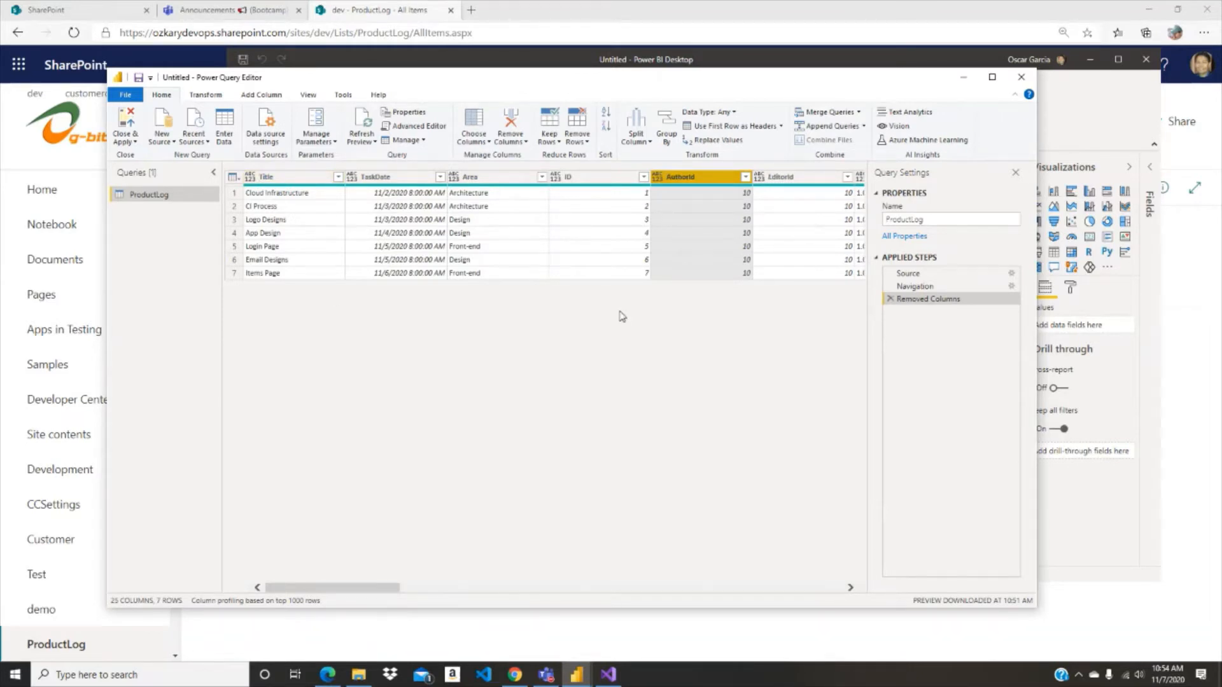
left_click_drag(360, 588, 825, 586)
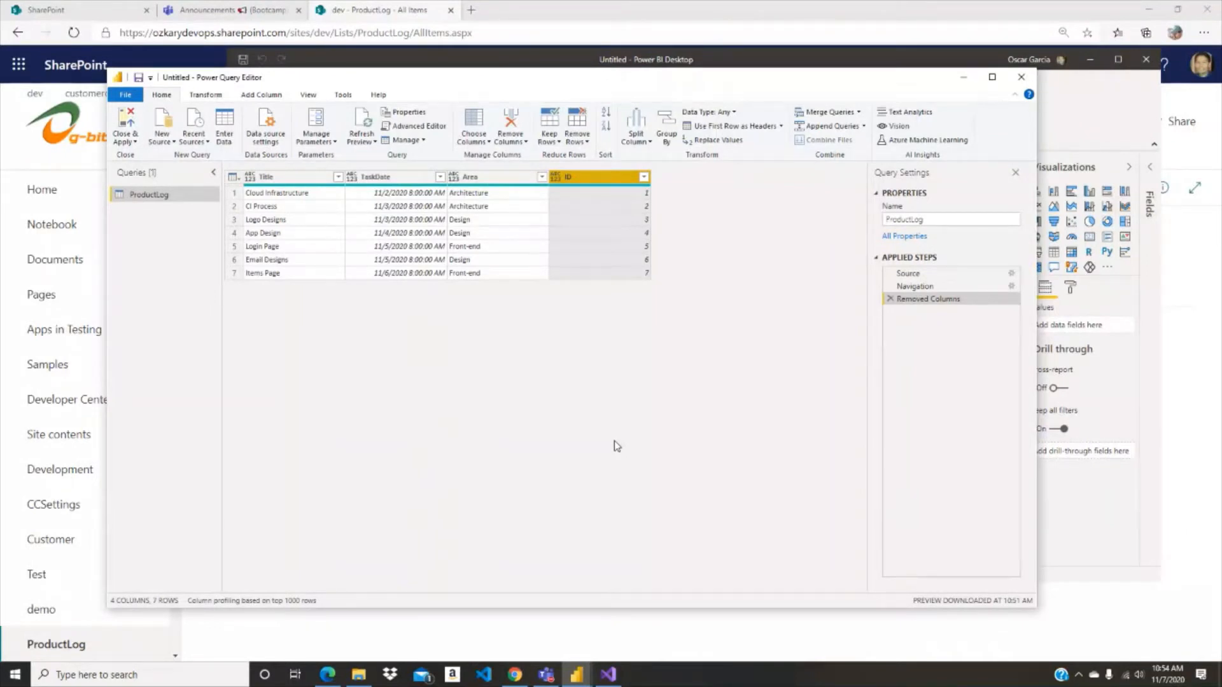
Review the Title, TaskDate, Area and ID columns, apply the query to the report and maximize the report window
left_click(338, 177)
left_click(401, 181)
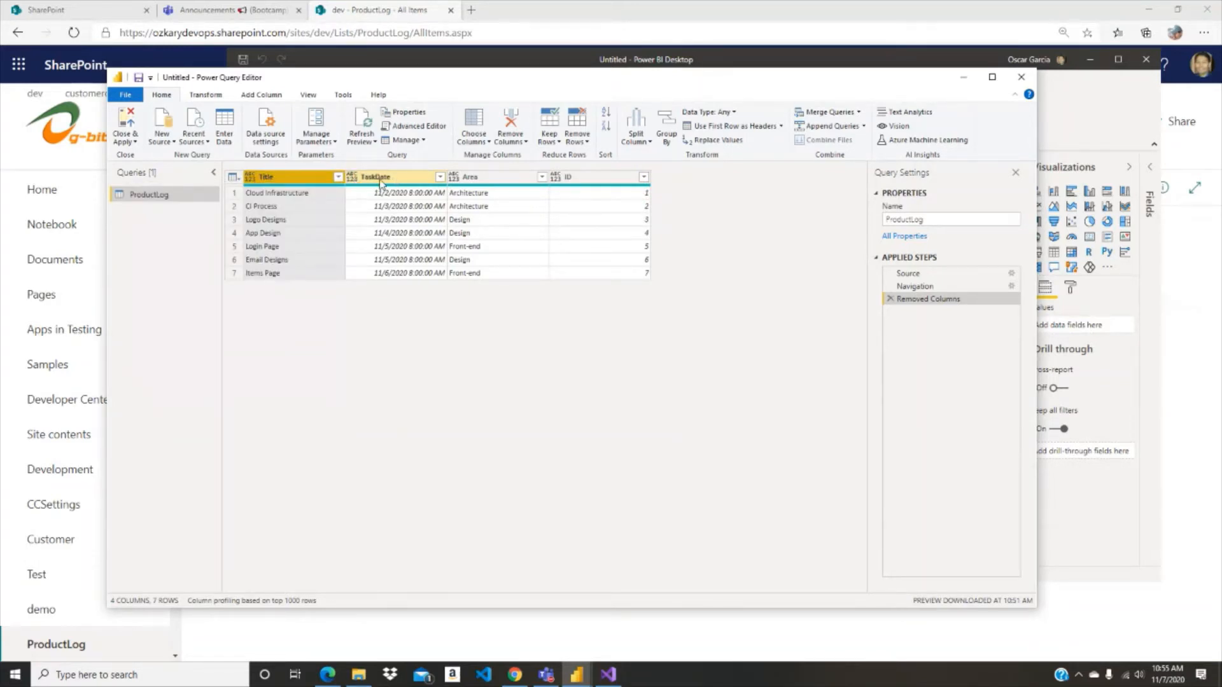
left_click(385, 180)
left_click(480, 185)
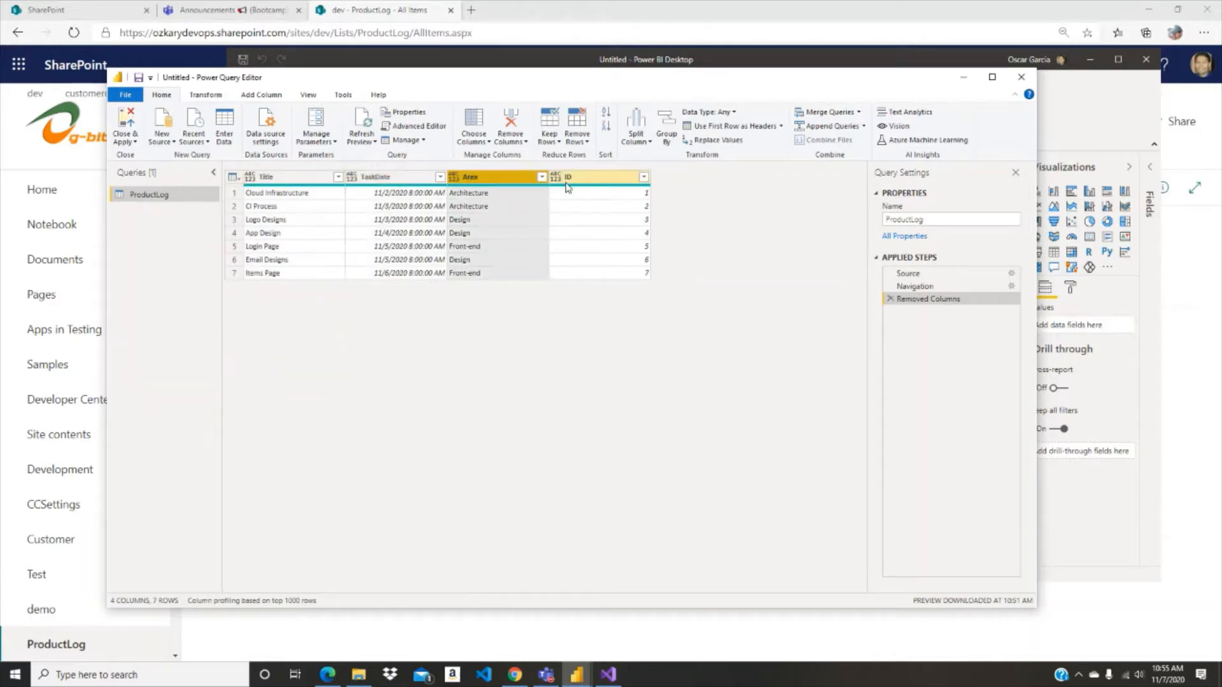
left_click(572, 182)
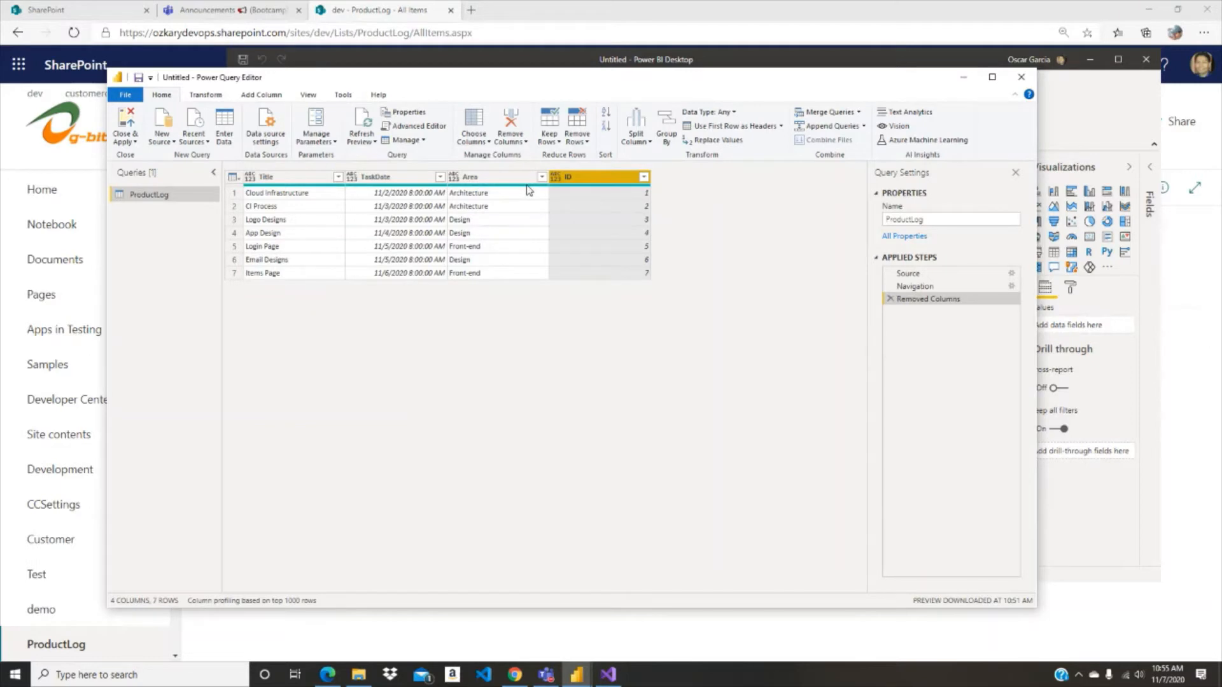
left_click(126, 119)
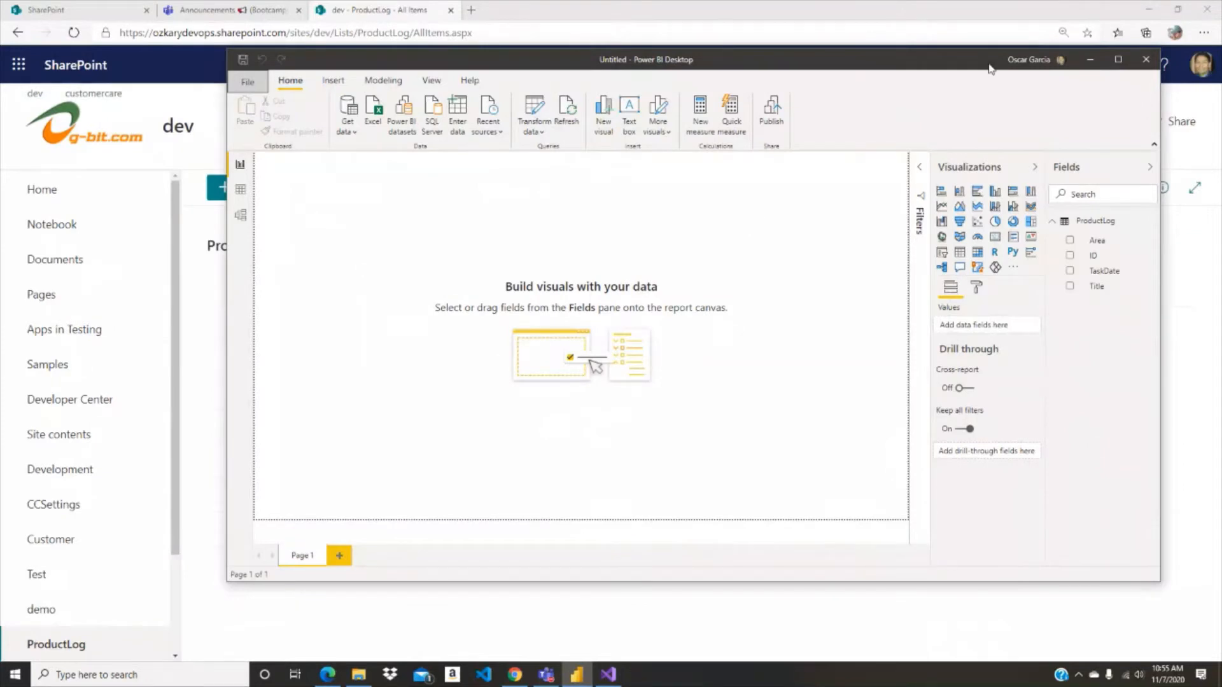
left_click_drag(989, 65, 962, 73)
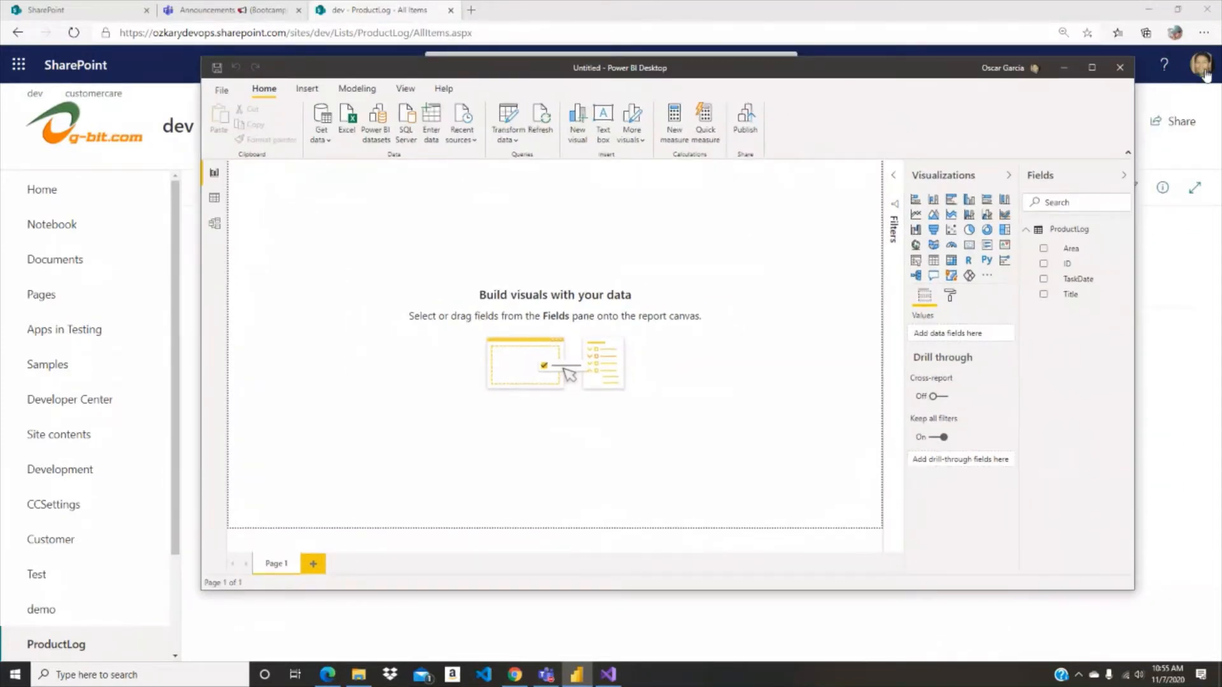
left_click(1091, 68)
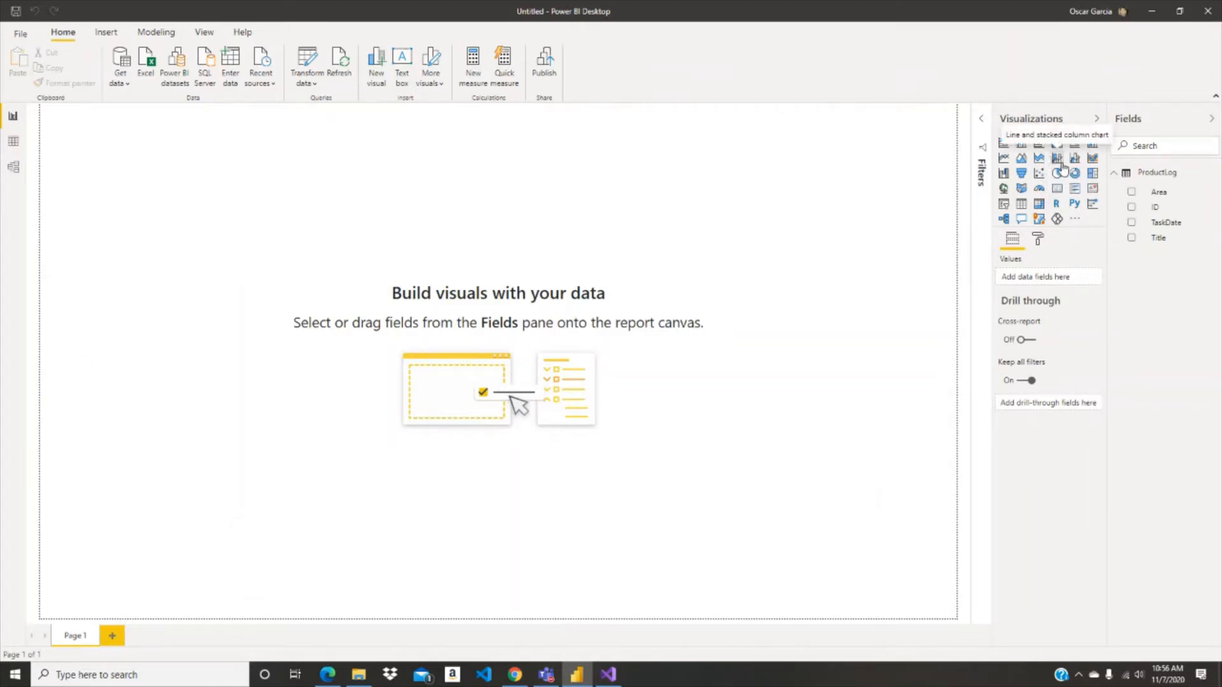
Set the data type of the ProductLog table's TaskDate field to Date and accept the data type change
left_click(1153, 226)
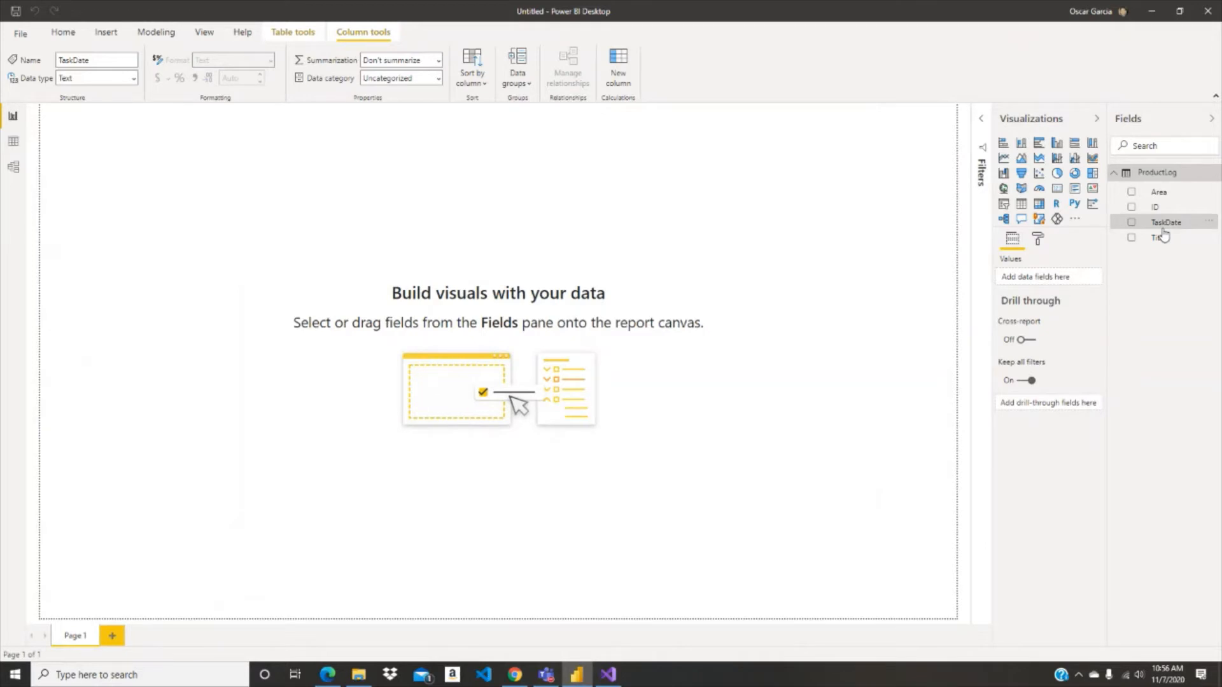
left_click(128, 78)
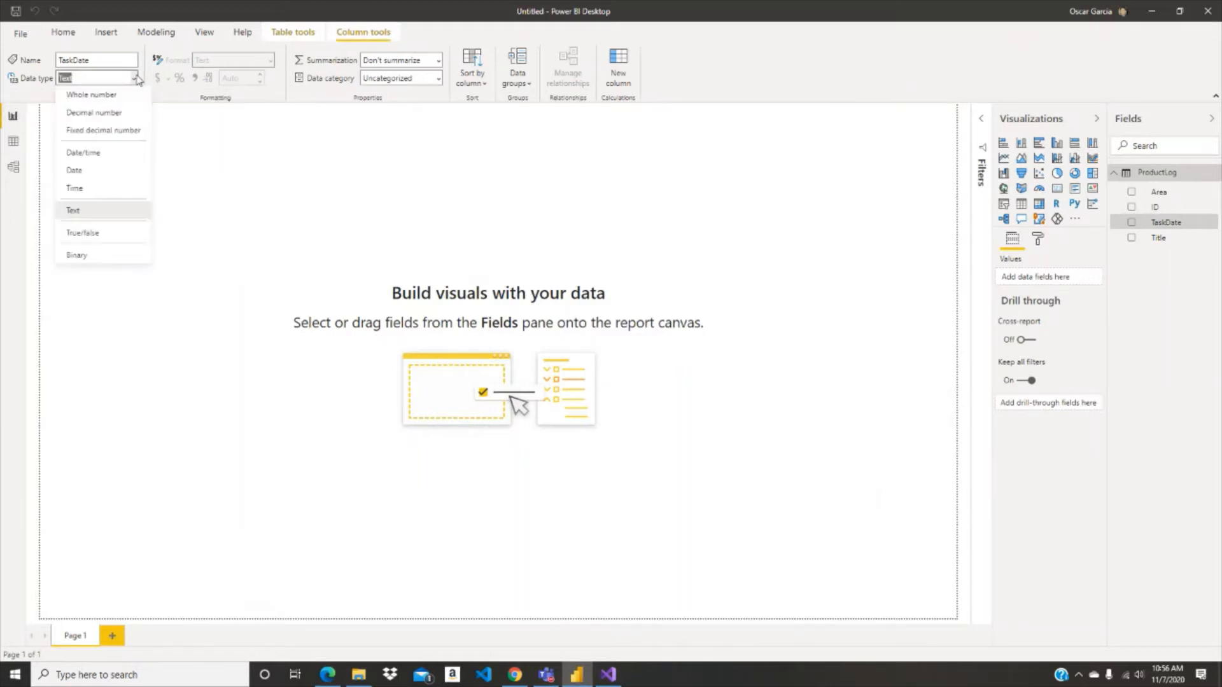
left_click(92, 172)
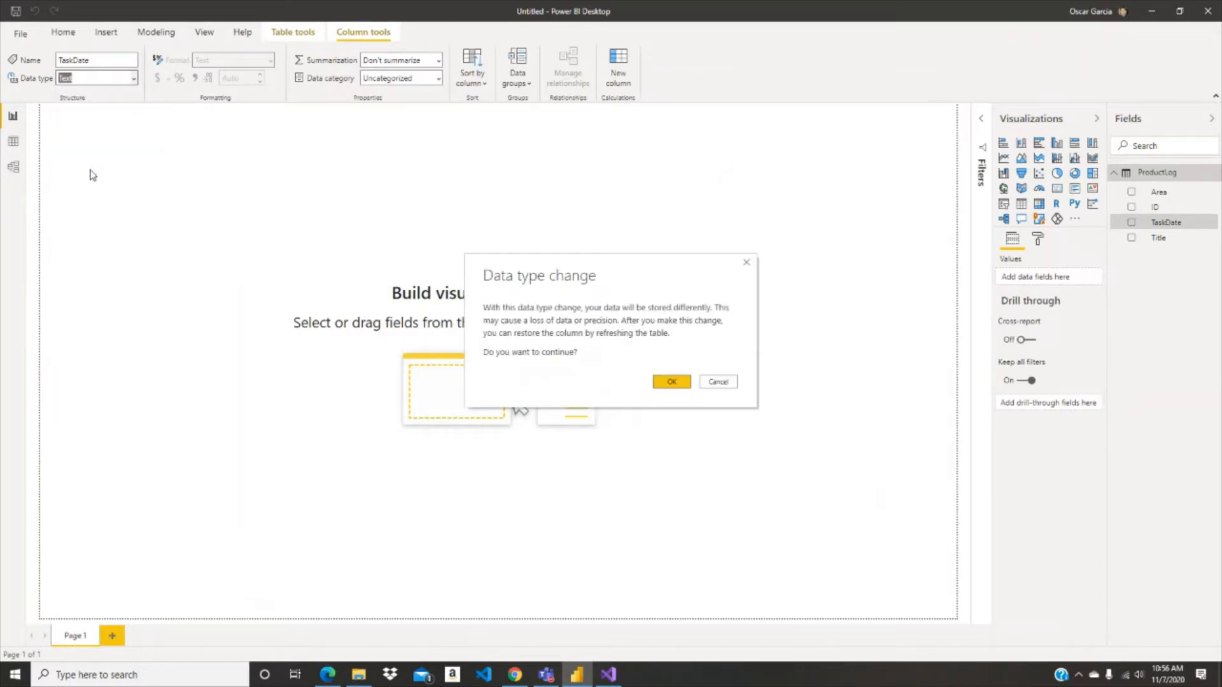
left_click(670, 384)
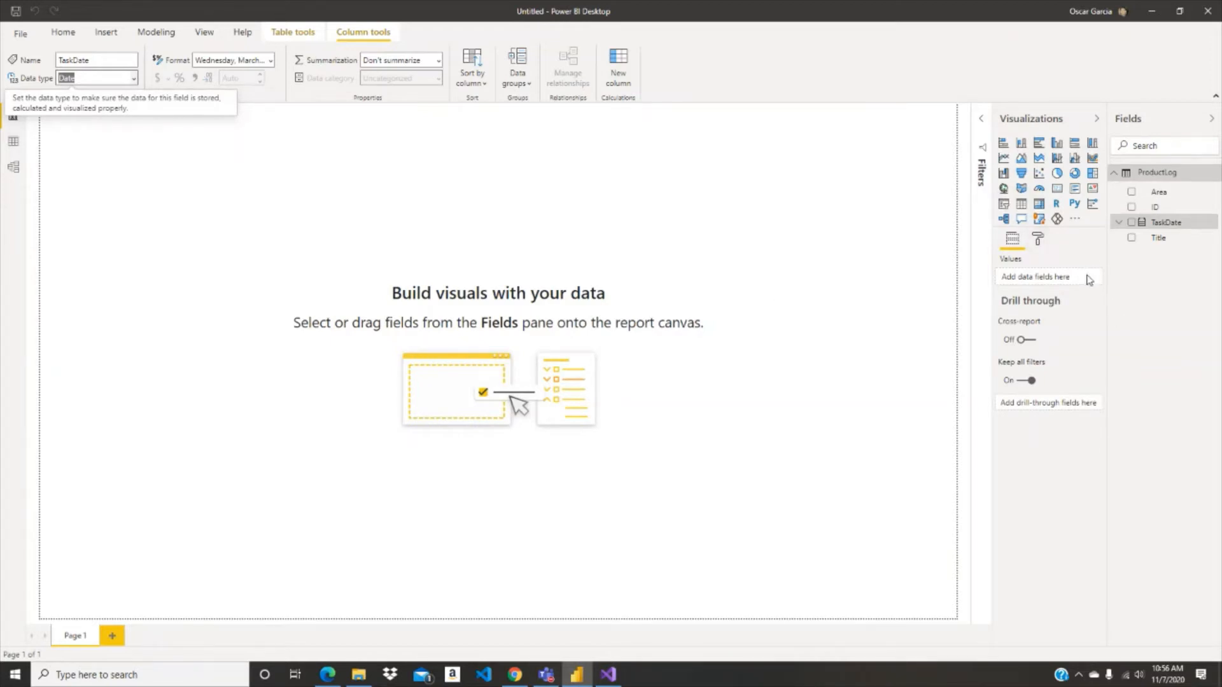
Insert a donut chart, place it against the page's left edge below the header space, and use Area as its legend
left_click(1074, 174)
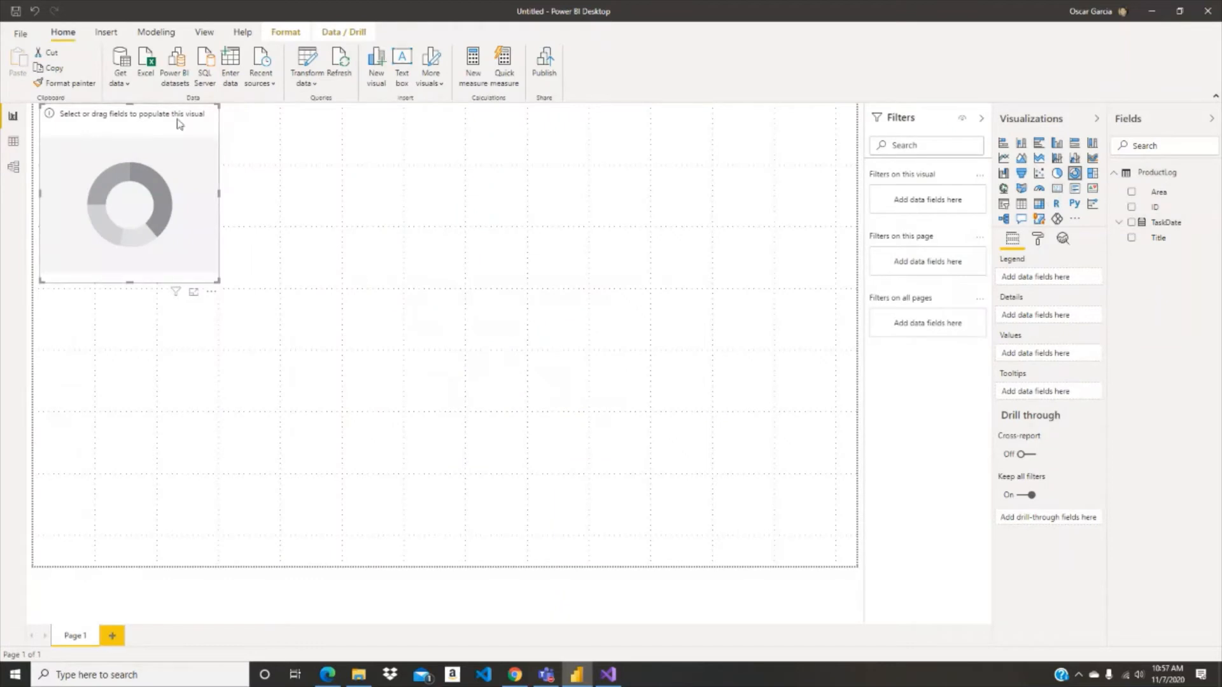
left_click_drag(180, 117, 167, 198)
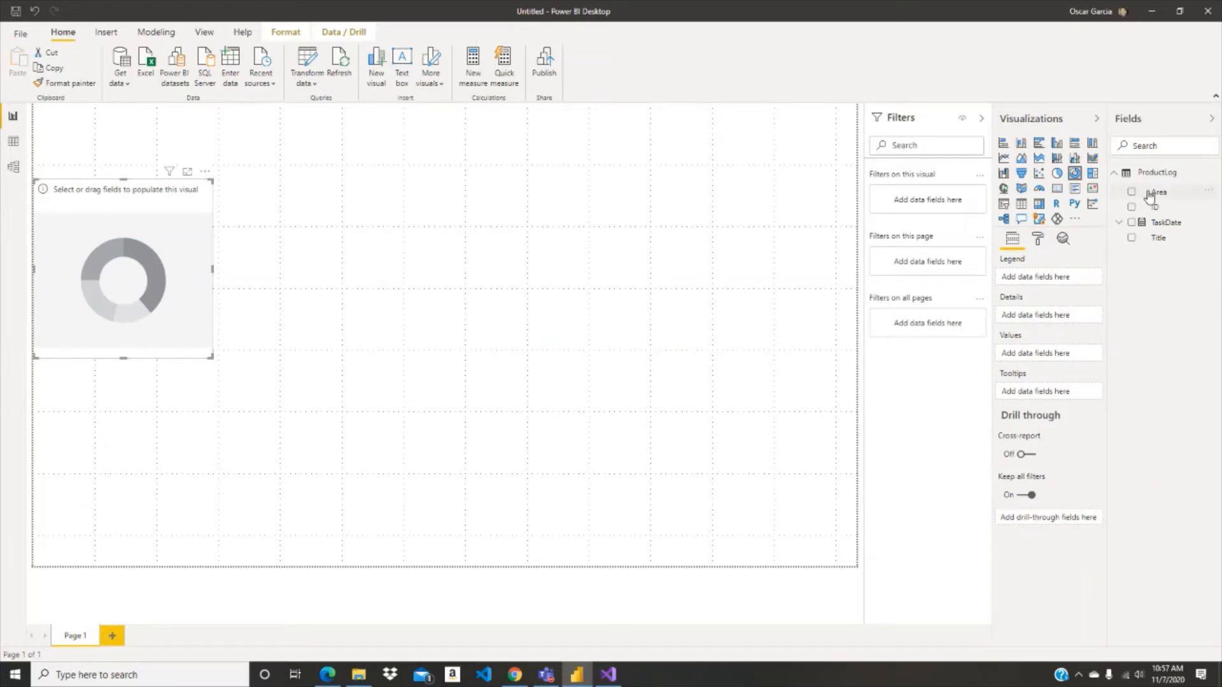
left_click_drag(1152, 192, 1041, 282)
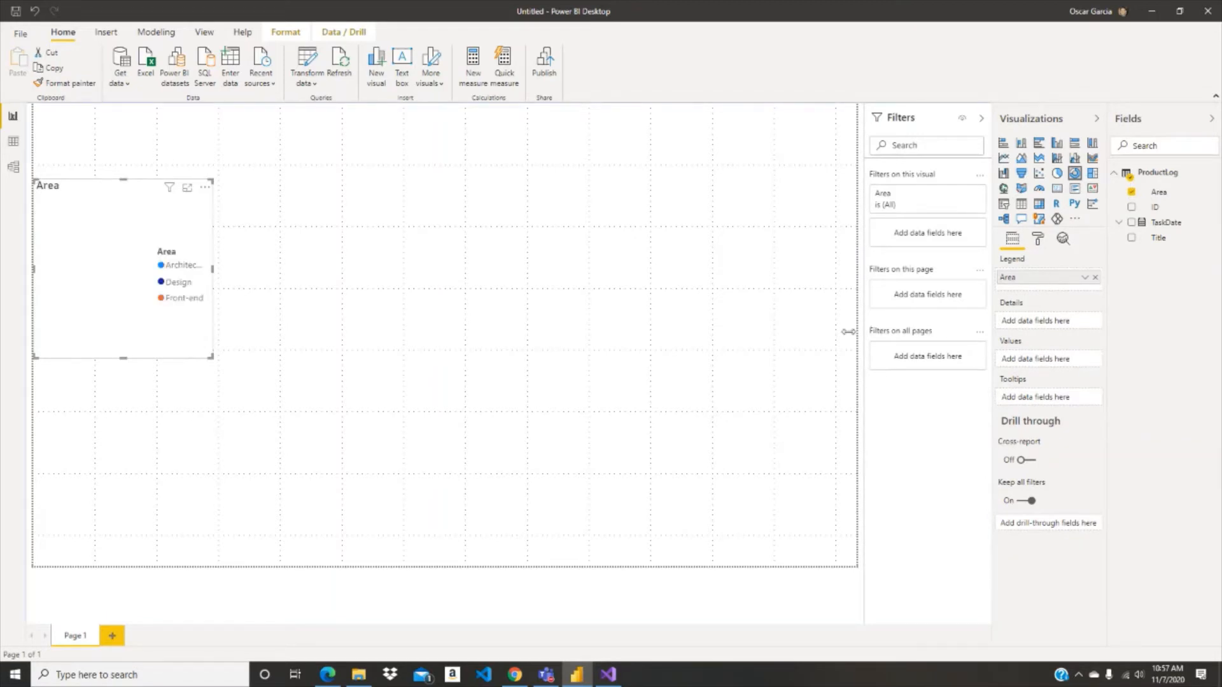
Widen the Filters pane and the donut chart, and add the ID field as the chart's values
left_click_drag(848, 331, 784, 331)
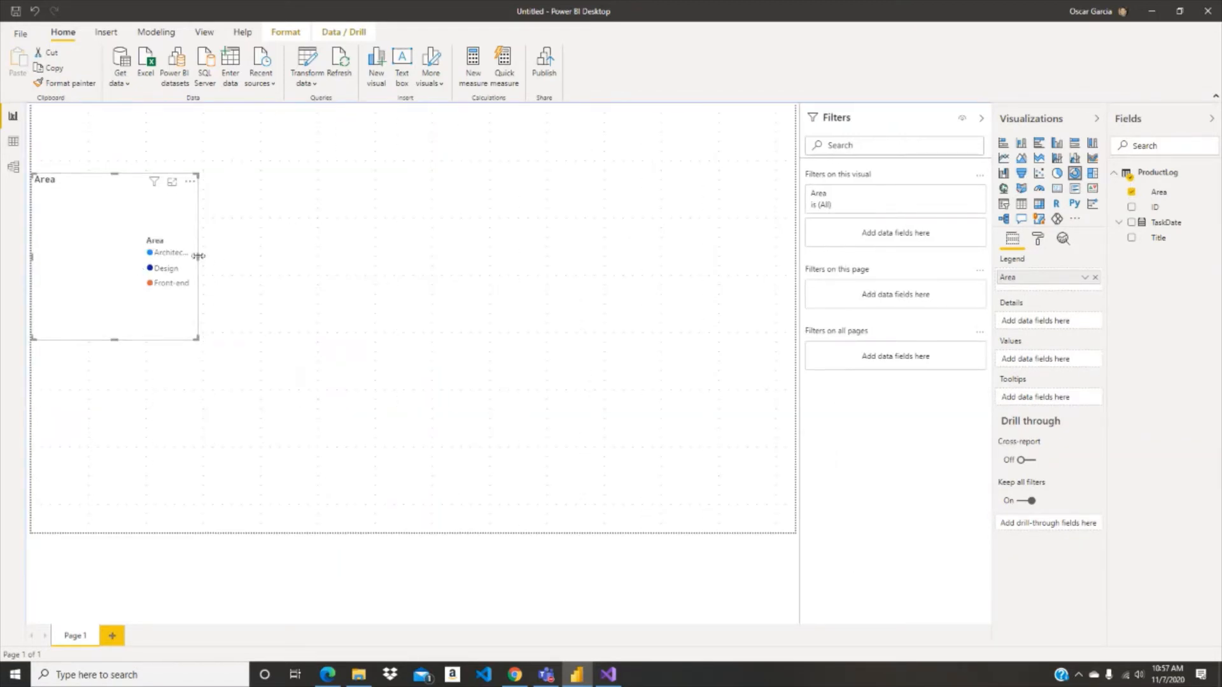
left_click_drag(198, 256, 246, 256)
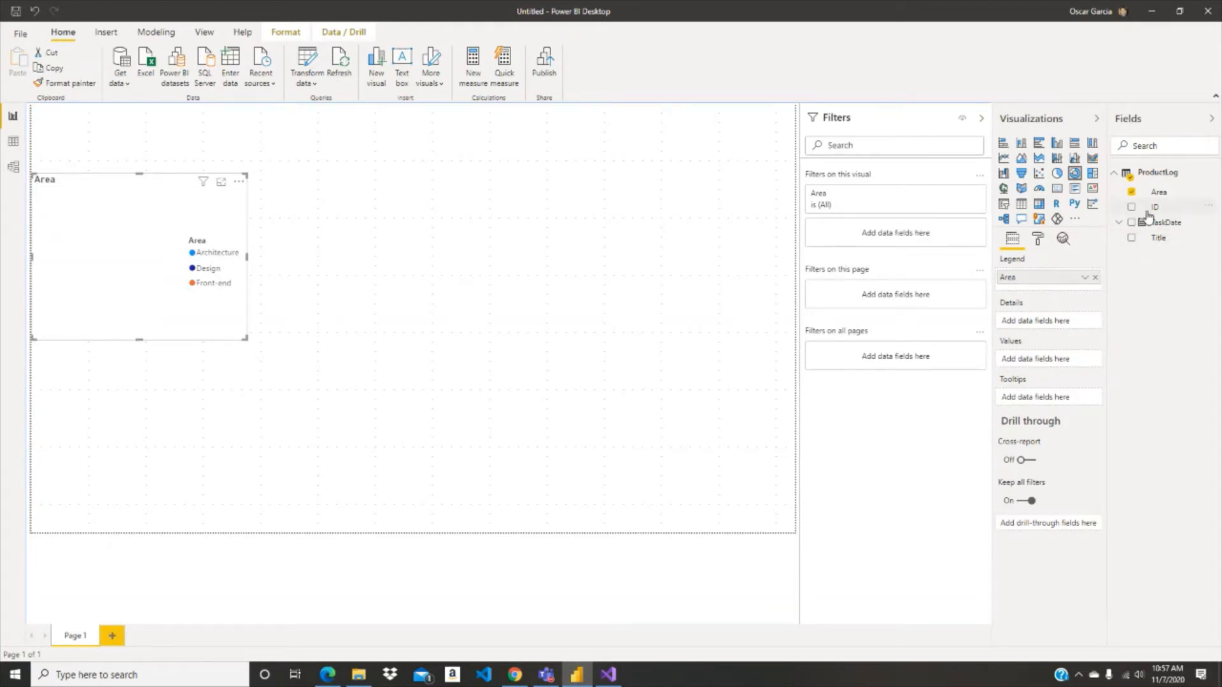
left_click_drag(1148, 215, 1044, 368)
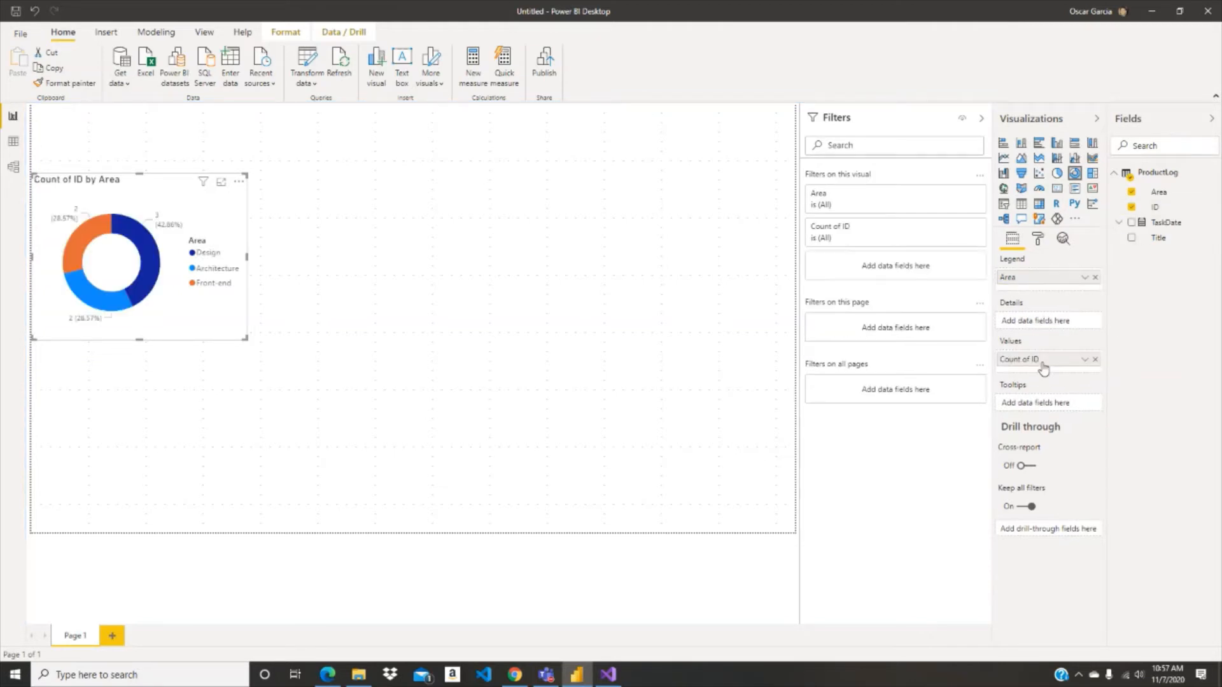
Check the aggregation options of the Count of ID value and enlarge the donut chart from its lower-right corner
left_click(1084, 360)
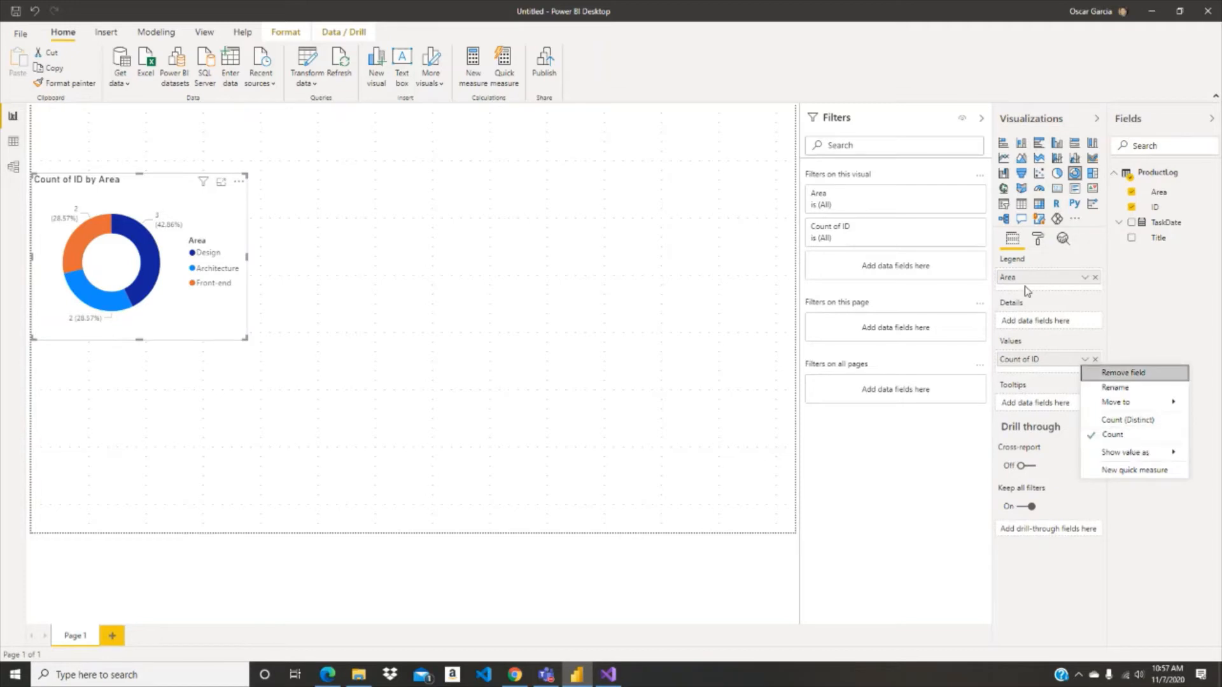
left_click(357, 293)
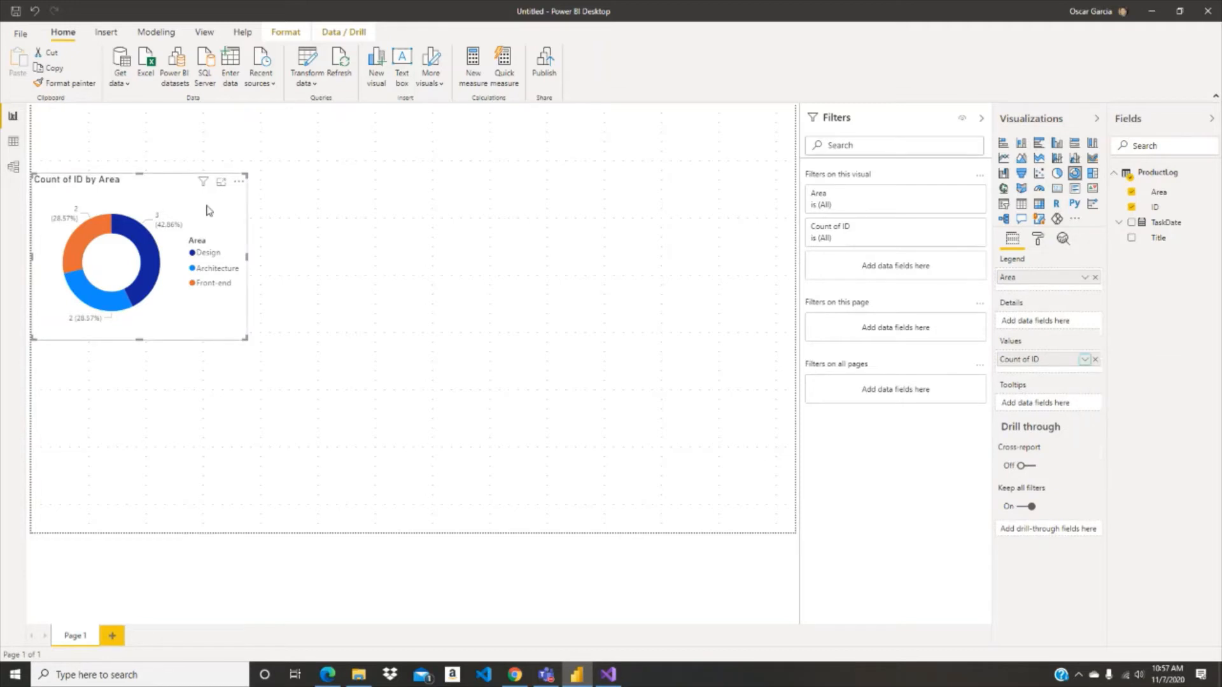
left_click(249, 345)
left_click(241, 336)
left_click_drag(243, 338, 328, 422)
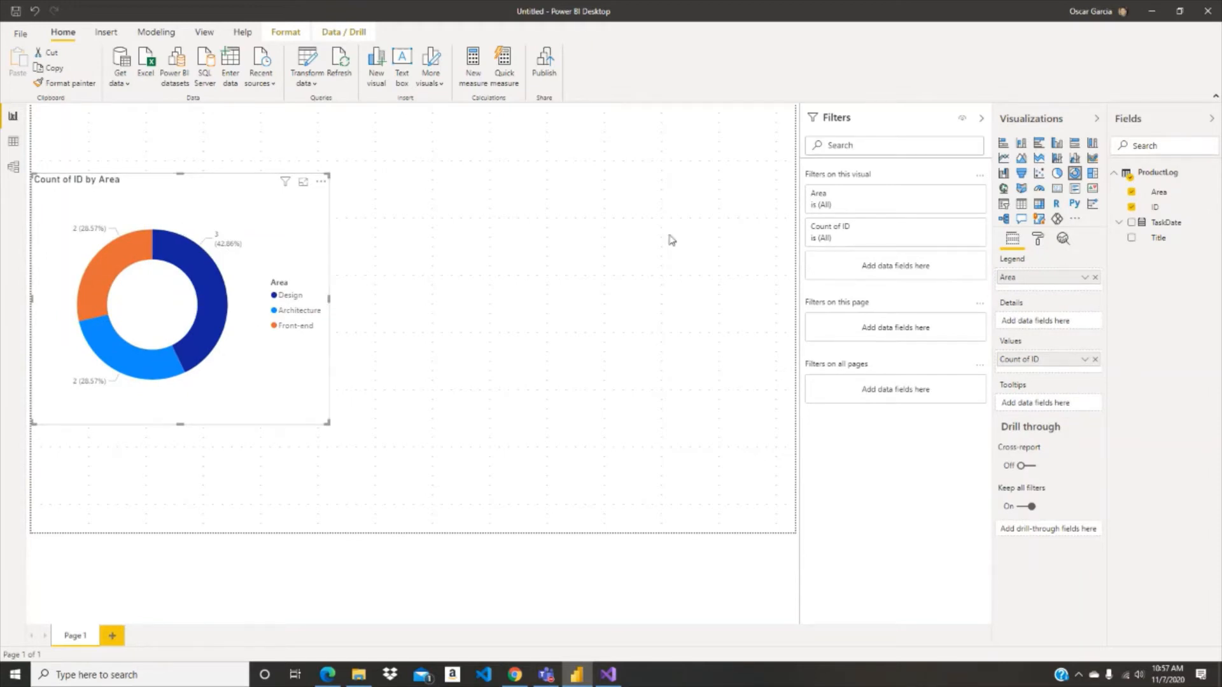
Rename the donut chart's Count of ID value as "Total by Area"
left_click(1083, 360)
left_click(1108, 390)
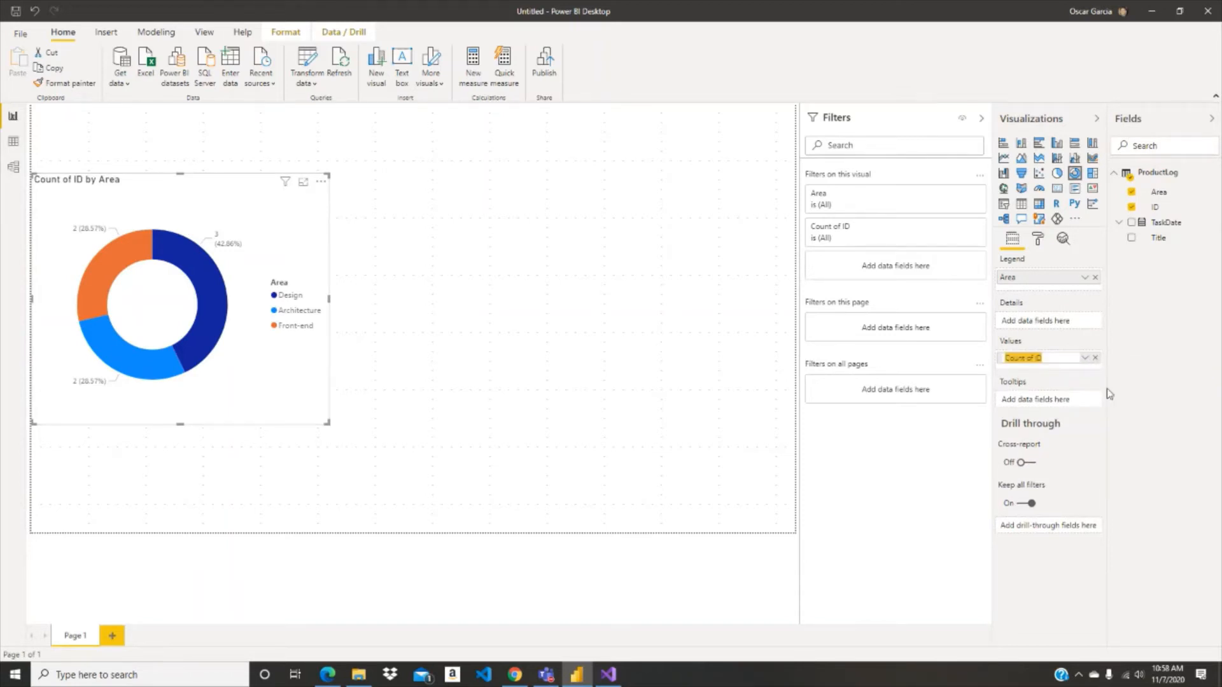
type("Total by Area")
key("Return")
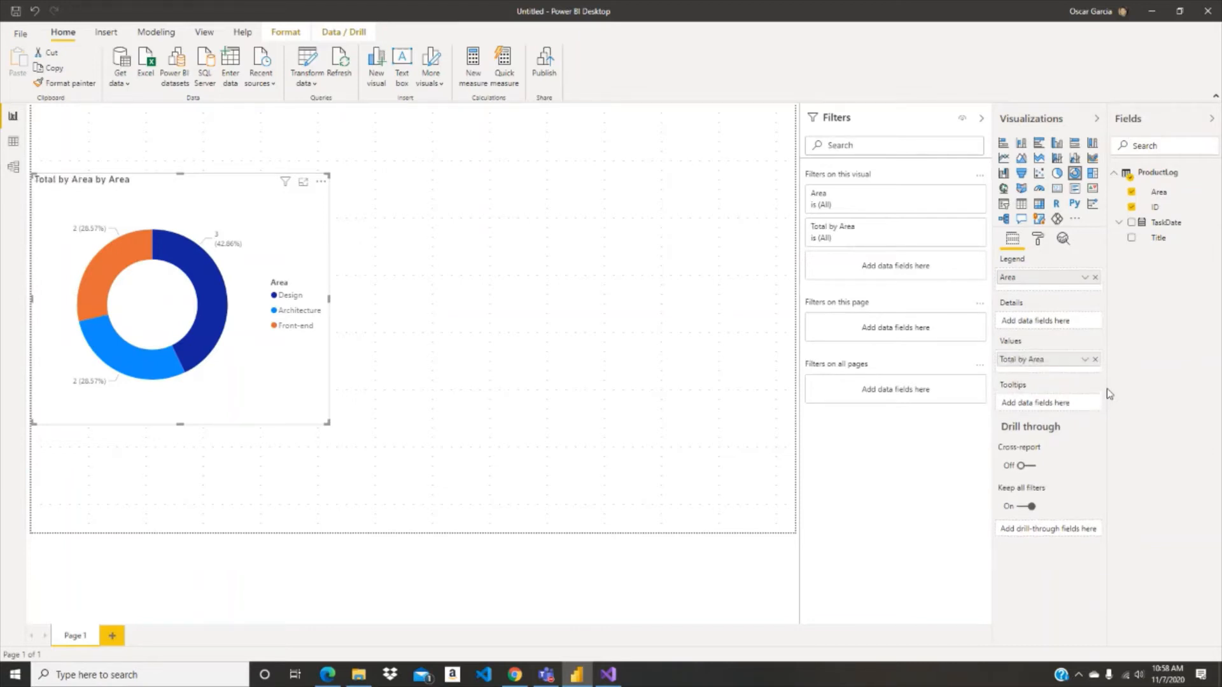
Shorten the donut chart's title text to "Total by Area" in its title formatting settings
left_click(1037, 242)
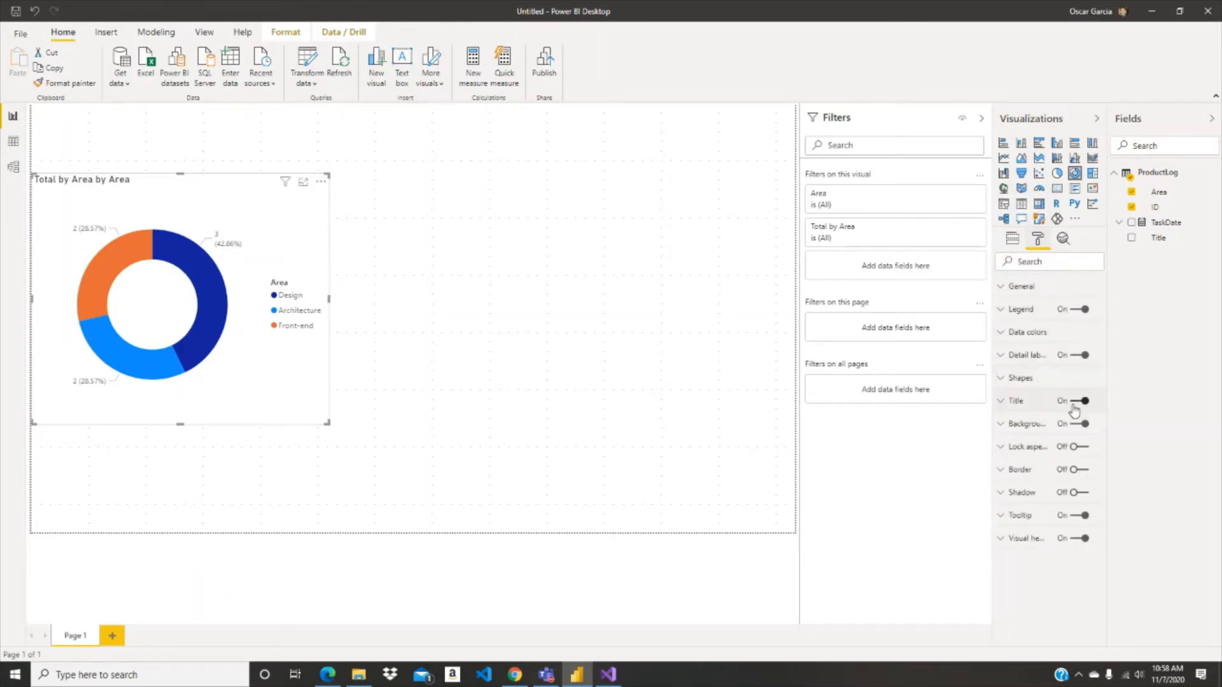
left_click(1002, 402)
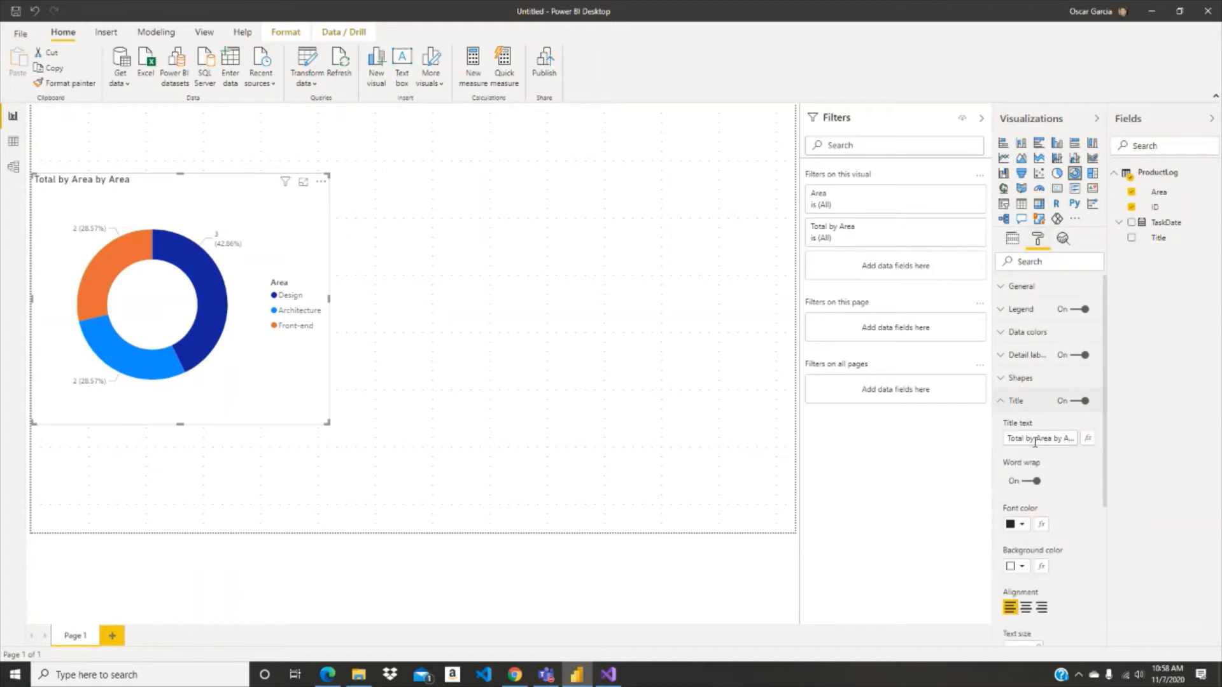
scroll(1084, 431, "down", 3)
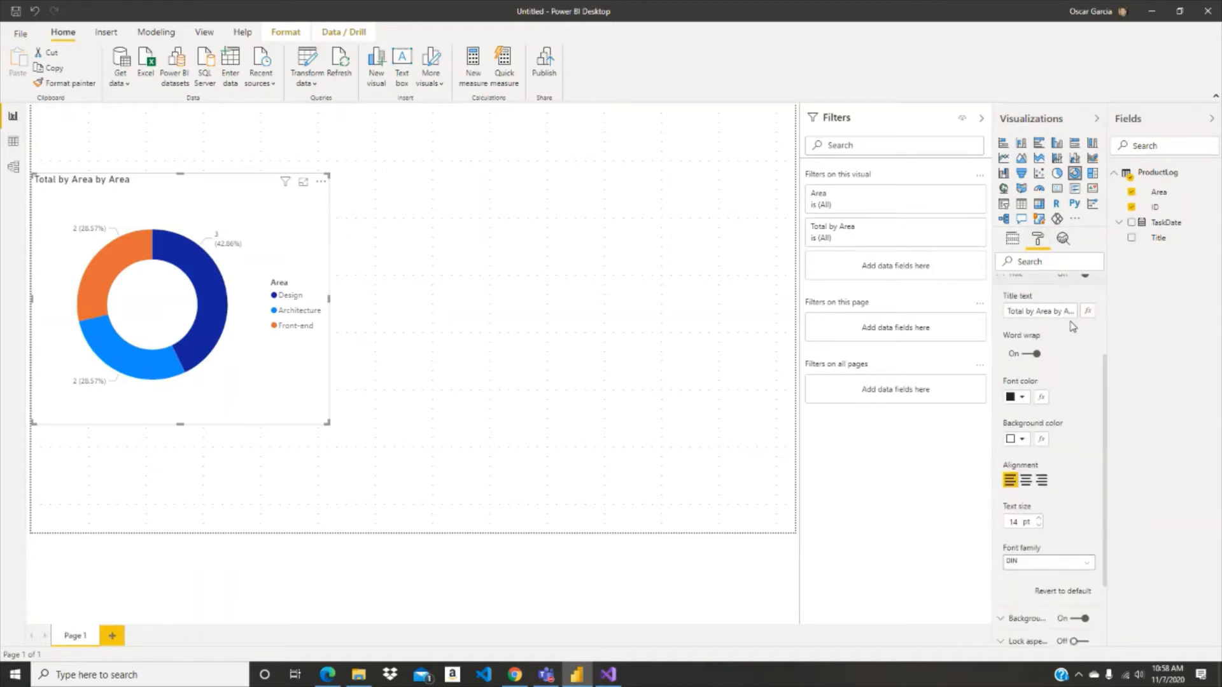
left_click_drag(1057, 311, 1113, 325)
key("BackSpace")
Set the donut chart title's text size to 18 pt
left_click(1039, 520)
left_click(1038, 519)
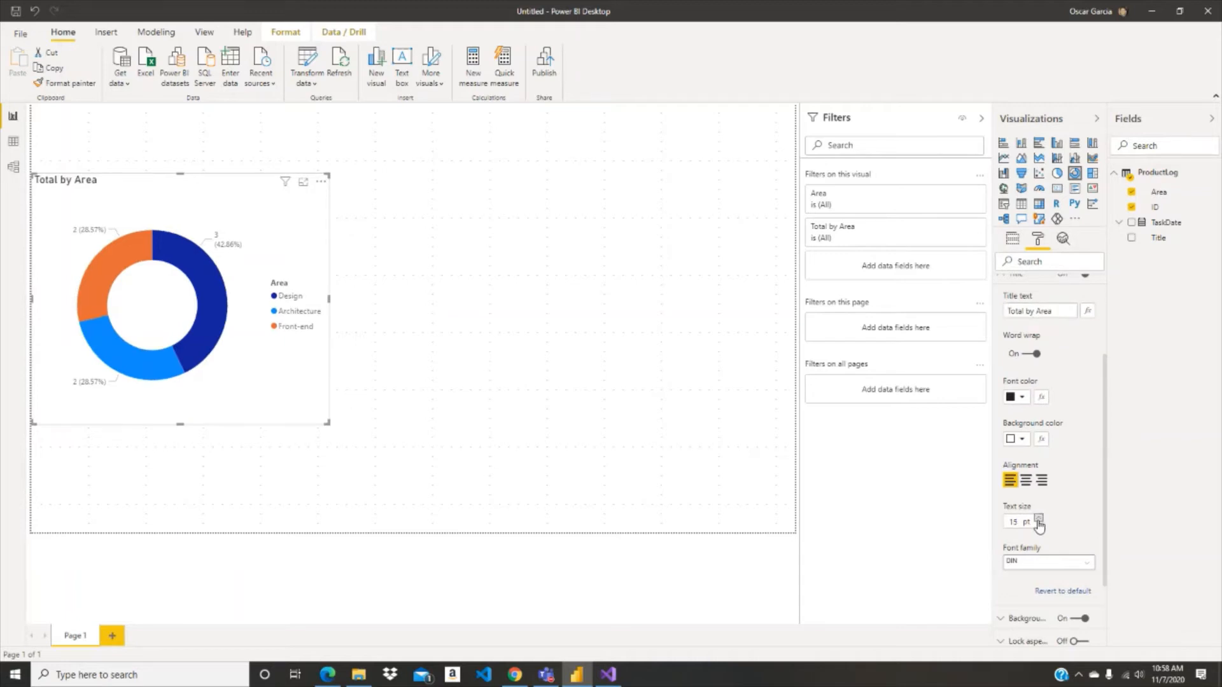
left_click(1038, 520)
left_click(1038, 519)
left_click(1039, 519)
left_click(1039, 519)
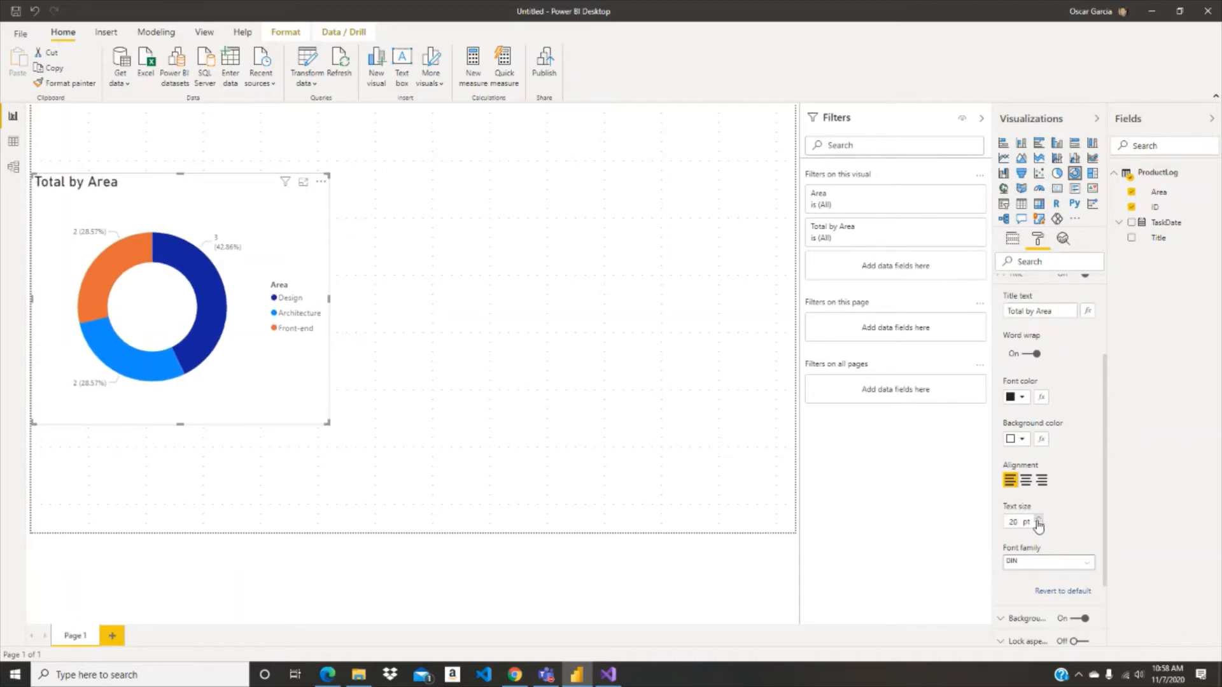
left_click(1038, 526)
left_click(1039, 526)
left_click(1039, 526)
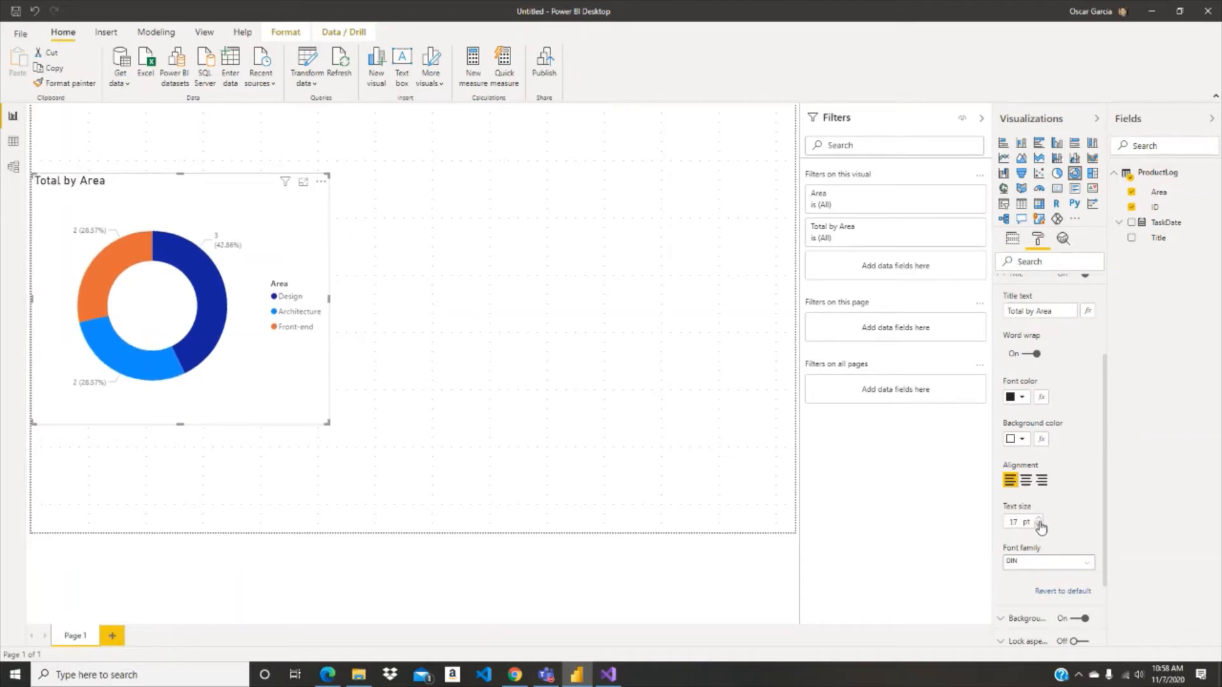
left_click(1038, 519)
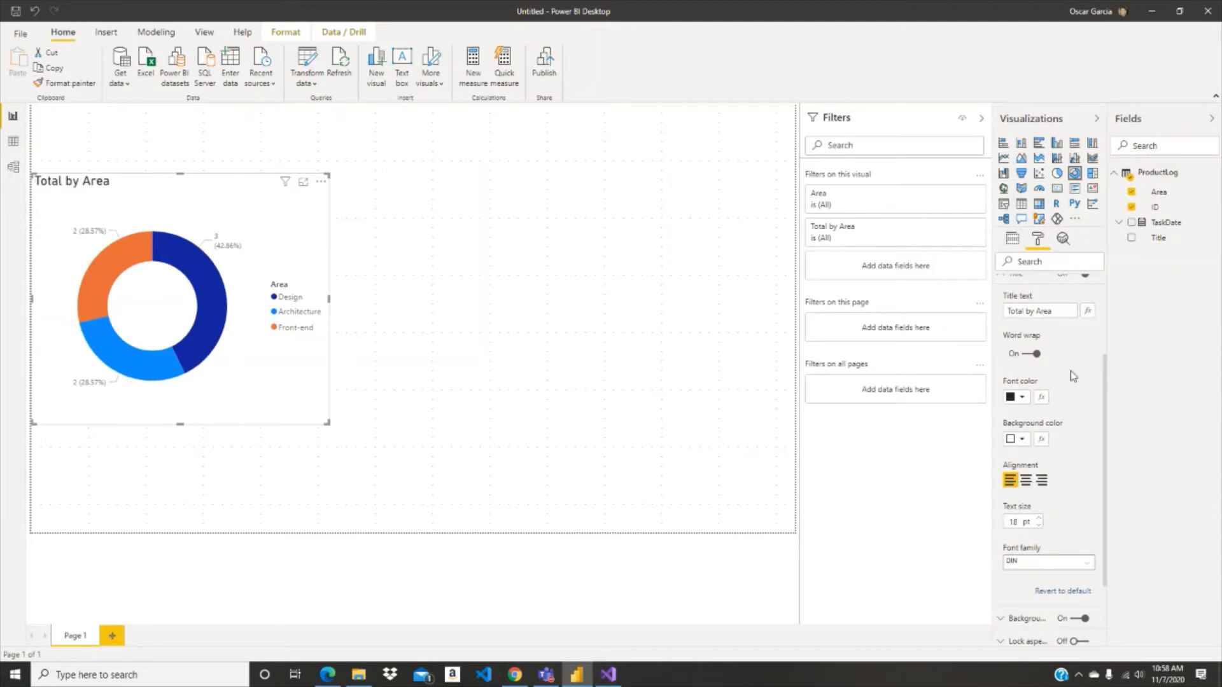
Give the donut chart's title a light grey background and shift the chart slightly lower on the page
left_click(1021, 439)
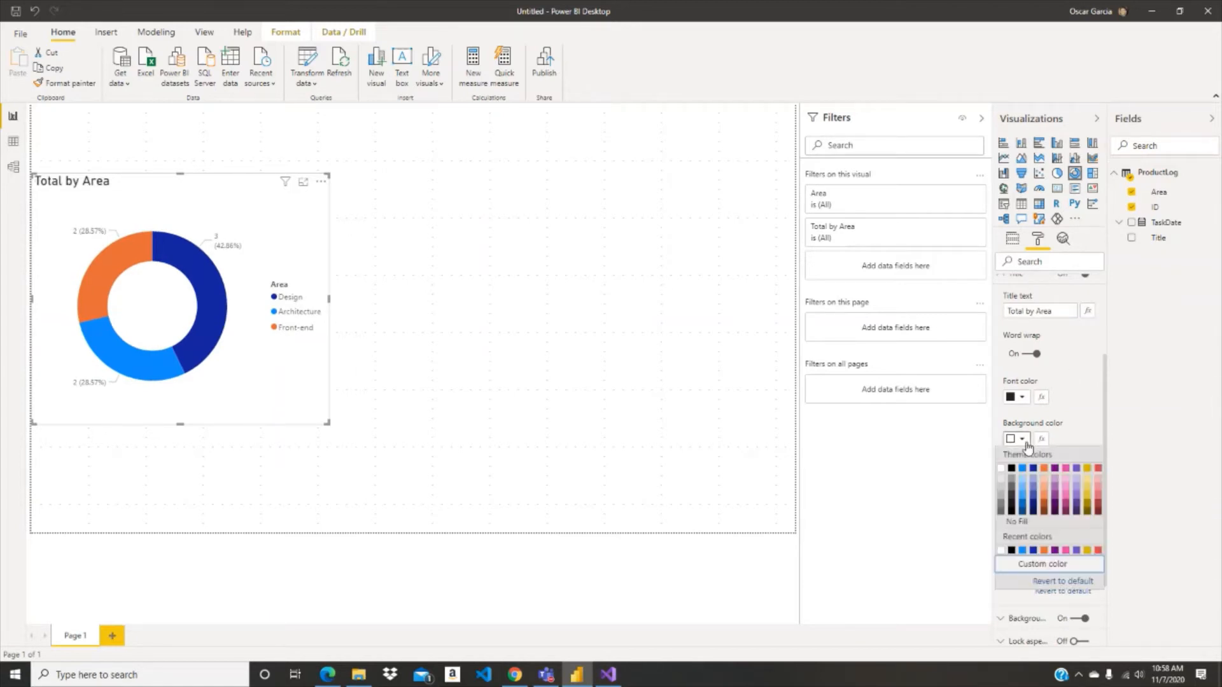
left_click(1001, 496)
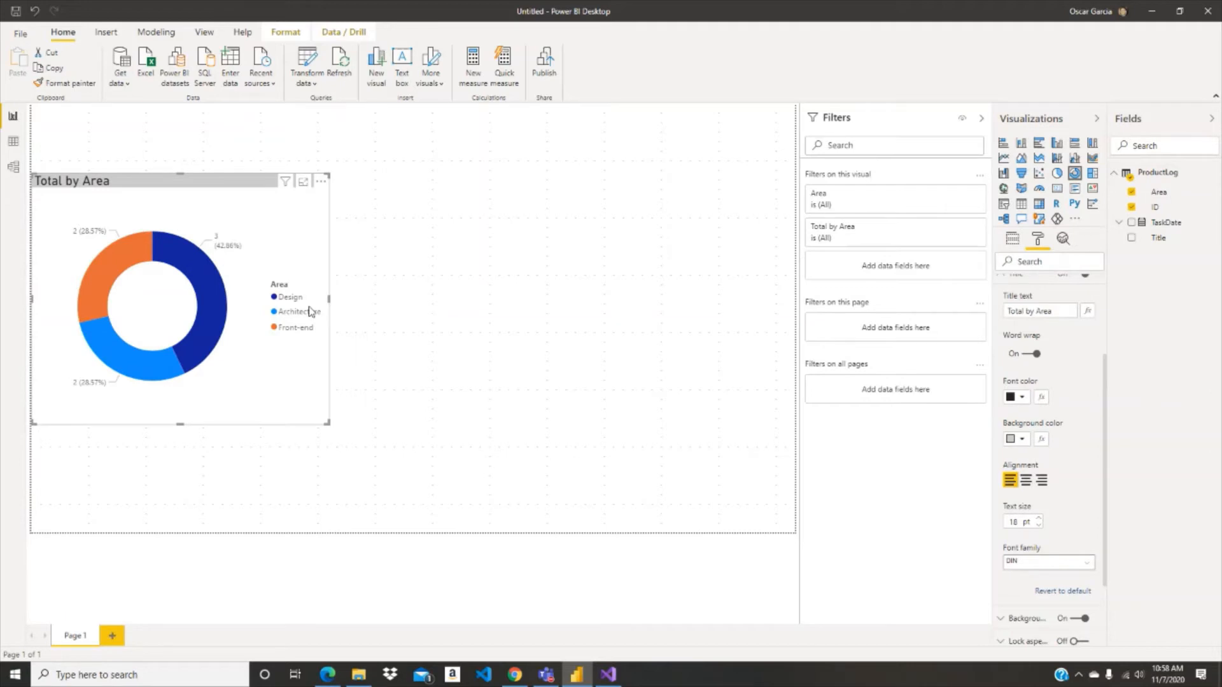
left_click_drag(180, 187, 180, 199)
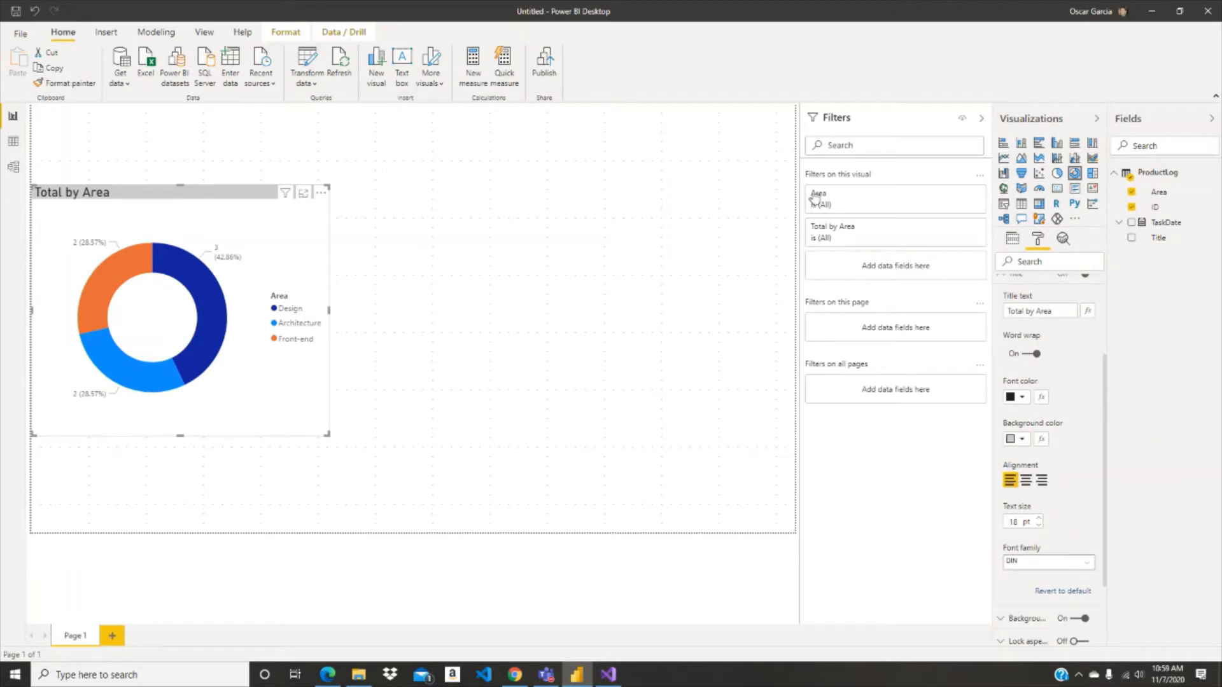
left_click(1061, 193)
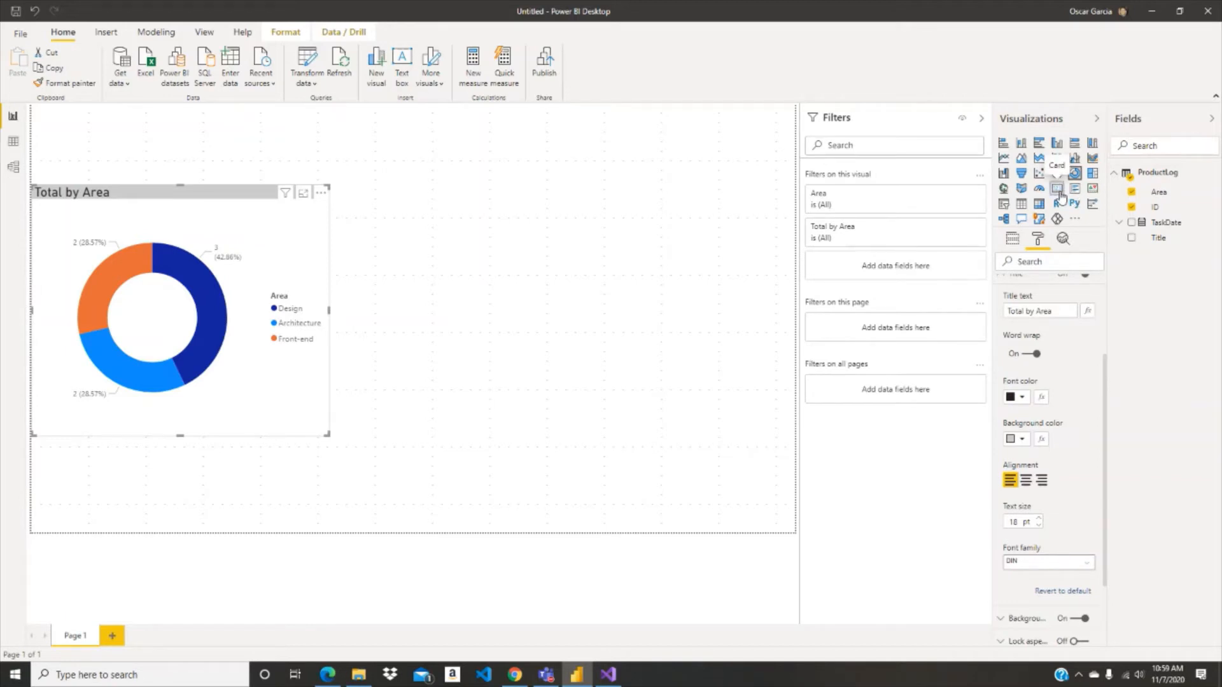
left_click(598, 236)
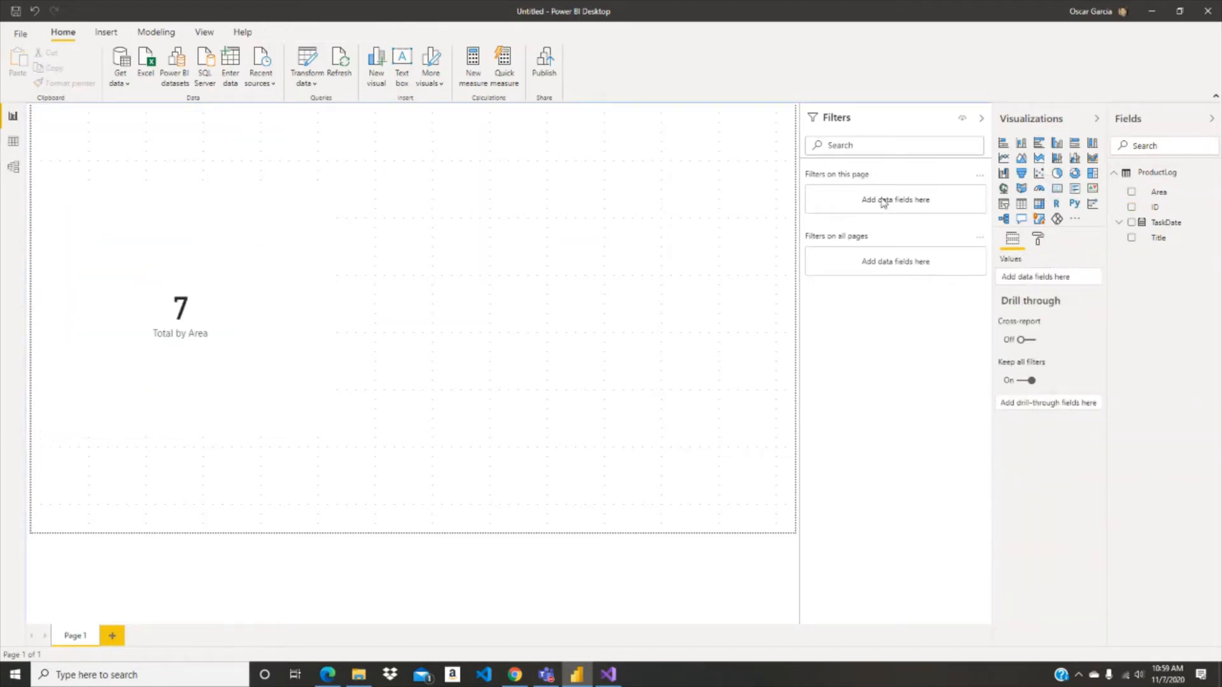
key("ctrl+z")
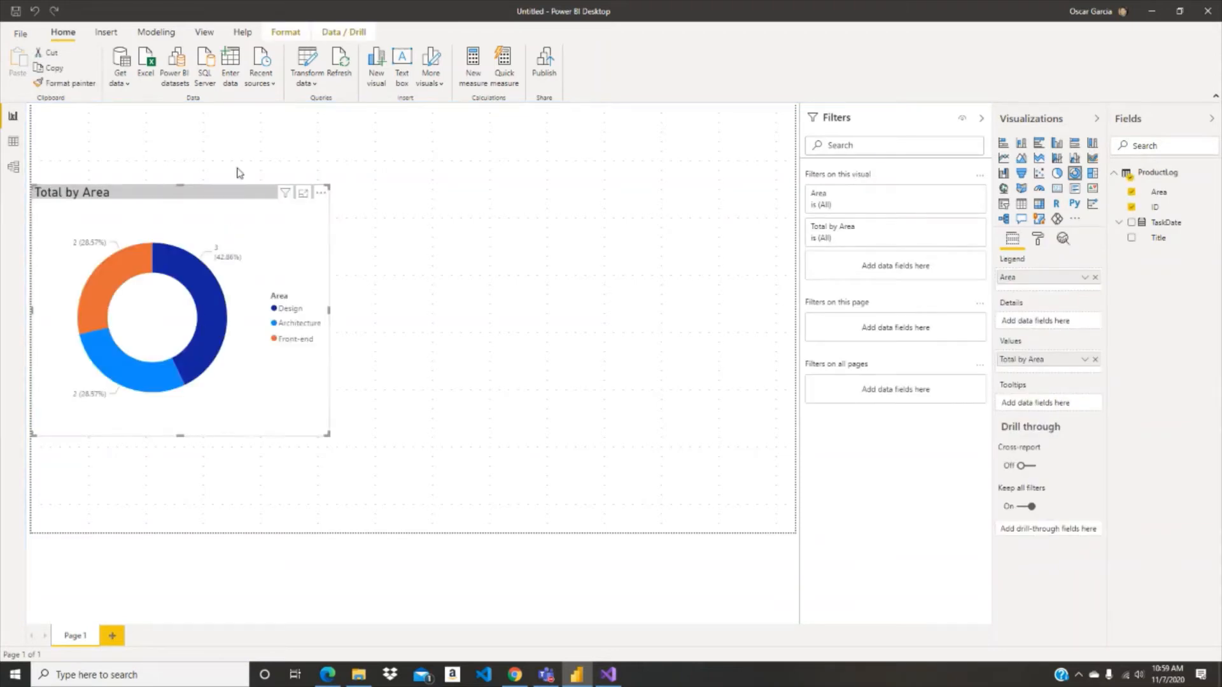
Deselect the donut chart, insert a separate card visual, and shrink and place it above the chart's right end
left_click(286, 159)
left_click(284, 259)
left_click(407, 178)
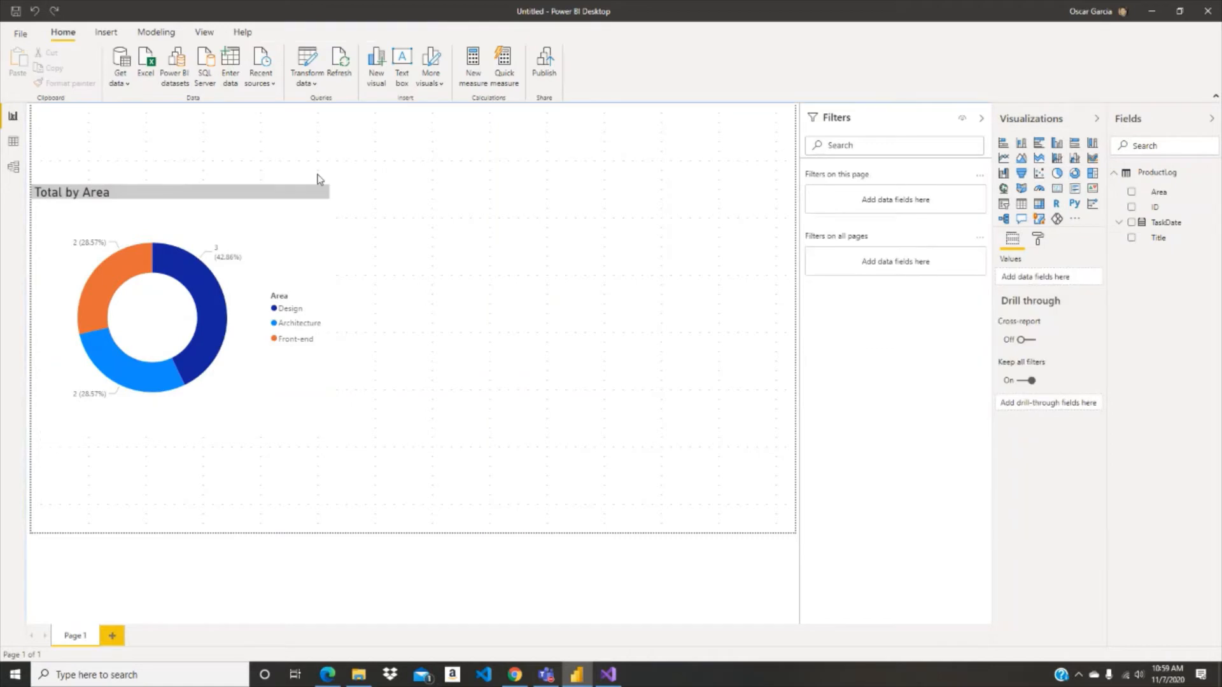
left_click(1056, 188)
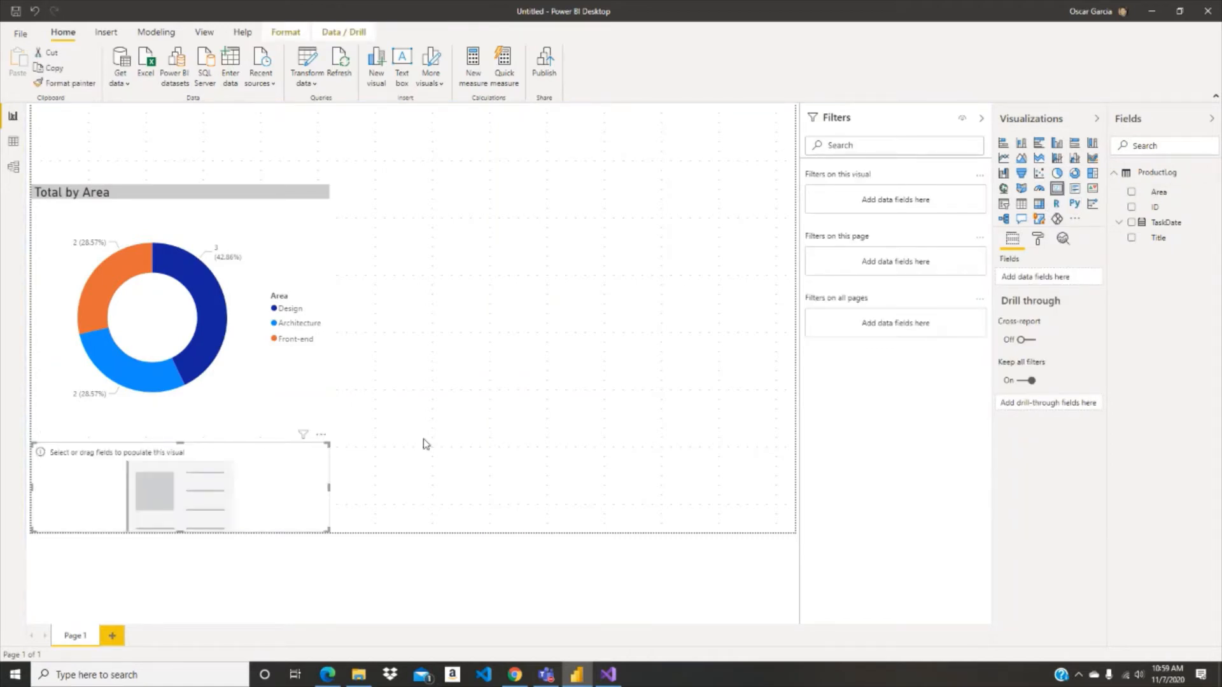
left_click_drag(192, 494, 342, 156)
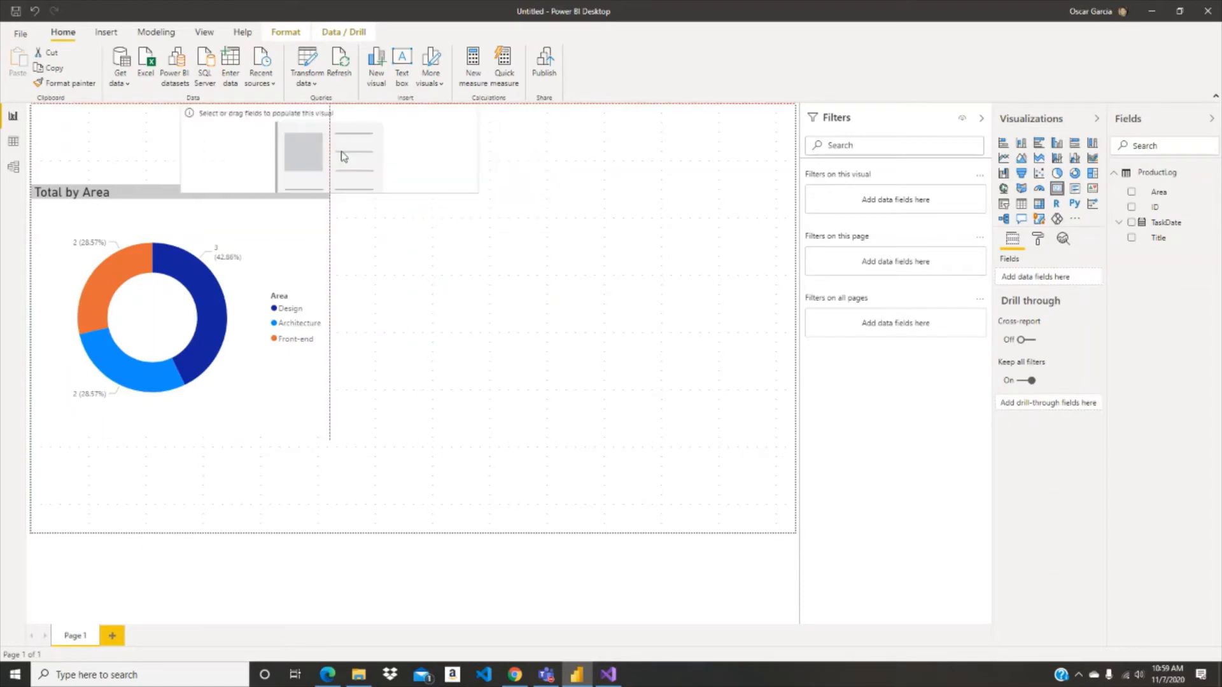
left_click_drag(474, 148, 327, 175)
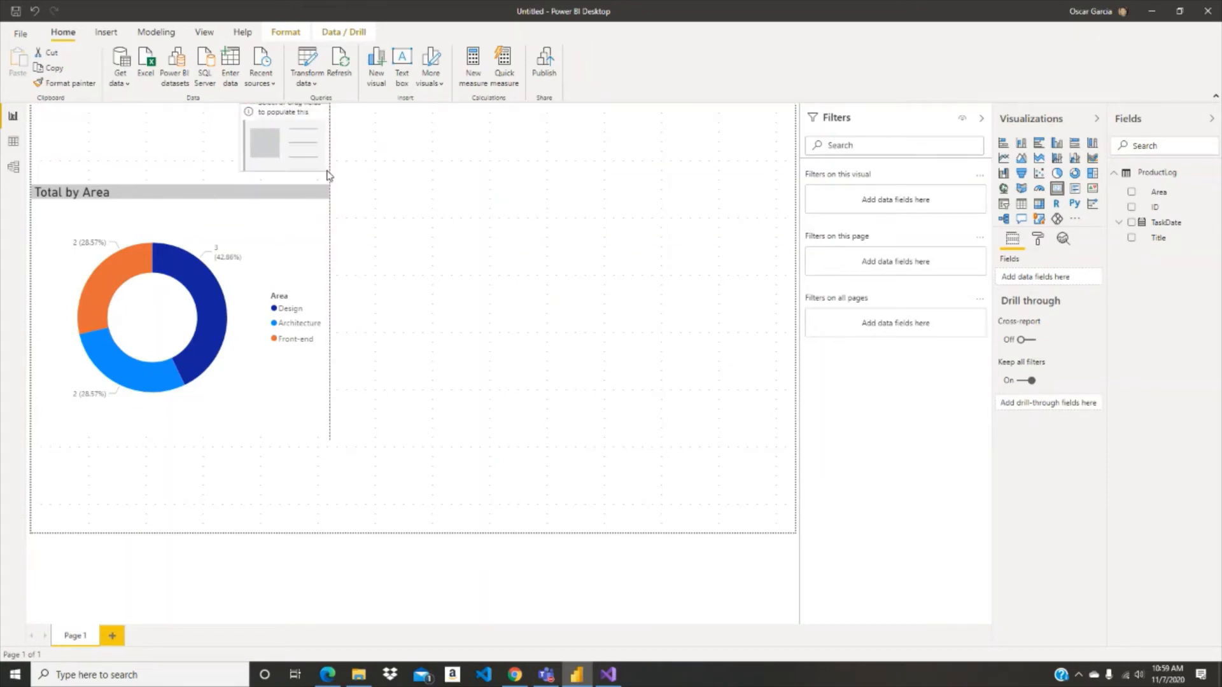
Move the donut chart slightly lower and nudge the empty card down a little into the space above it
left_click(373, 191)
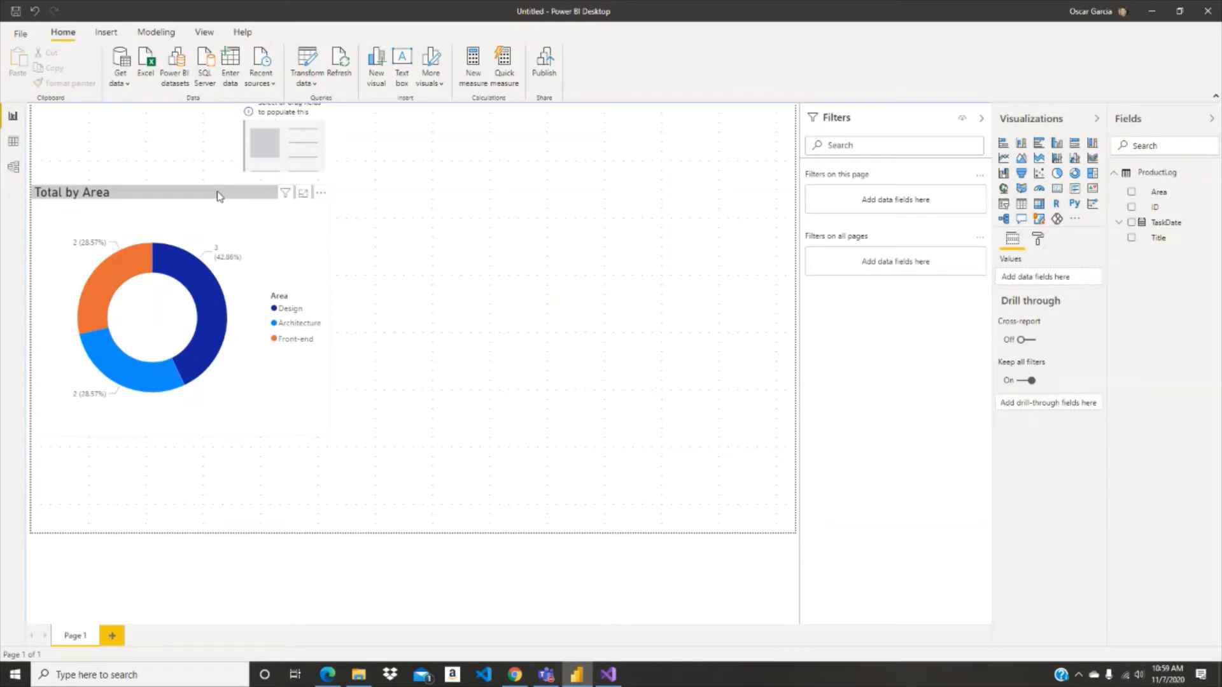
left_click_drag(218, 195, 218, 208)
left_click(292, 139)
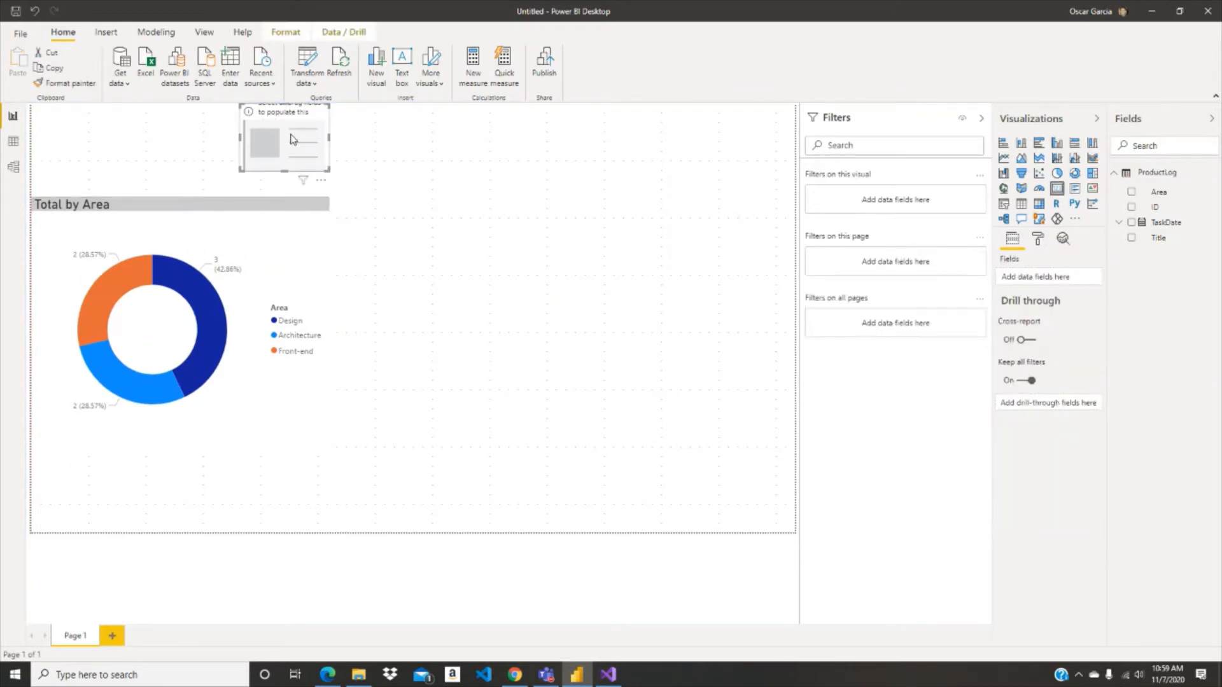
left_click_drag(291, 139, 294, 143)
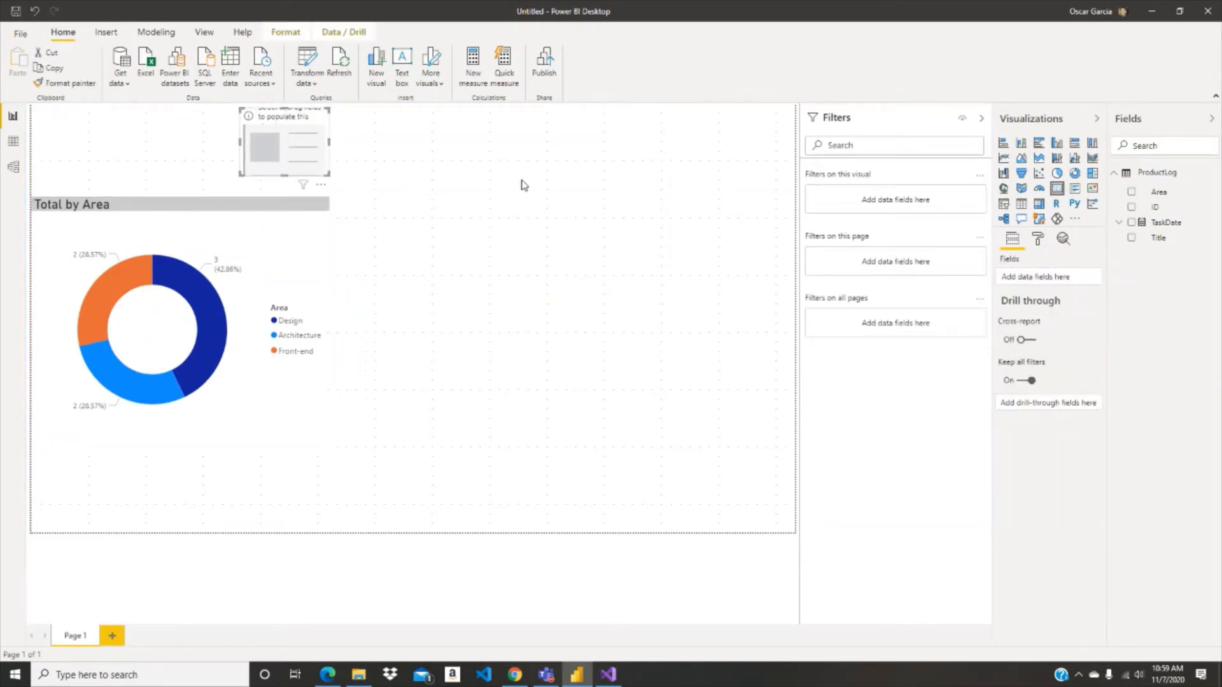
left_click(439, 224)
Add the ID field to the card and set its aggregation to Count
left_click(288, 151)
left_click(1132, 208)
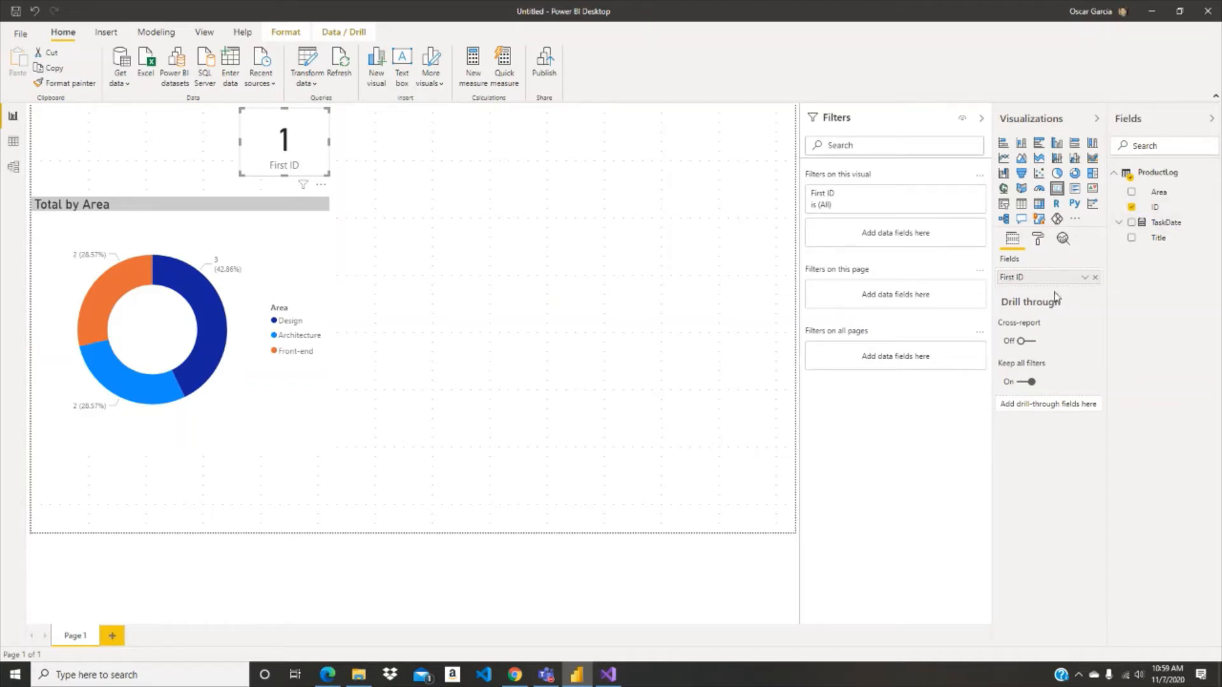
left_click(1084, 280)
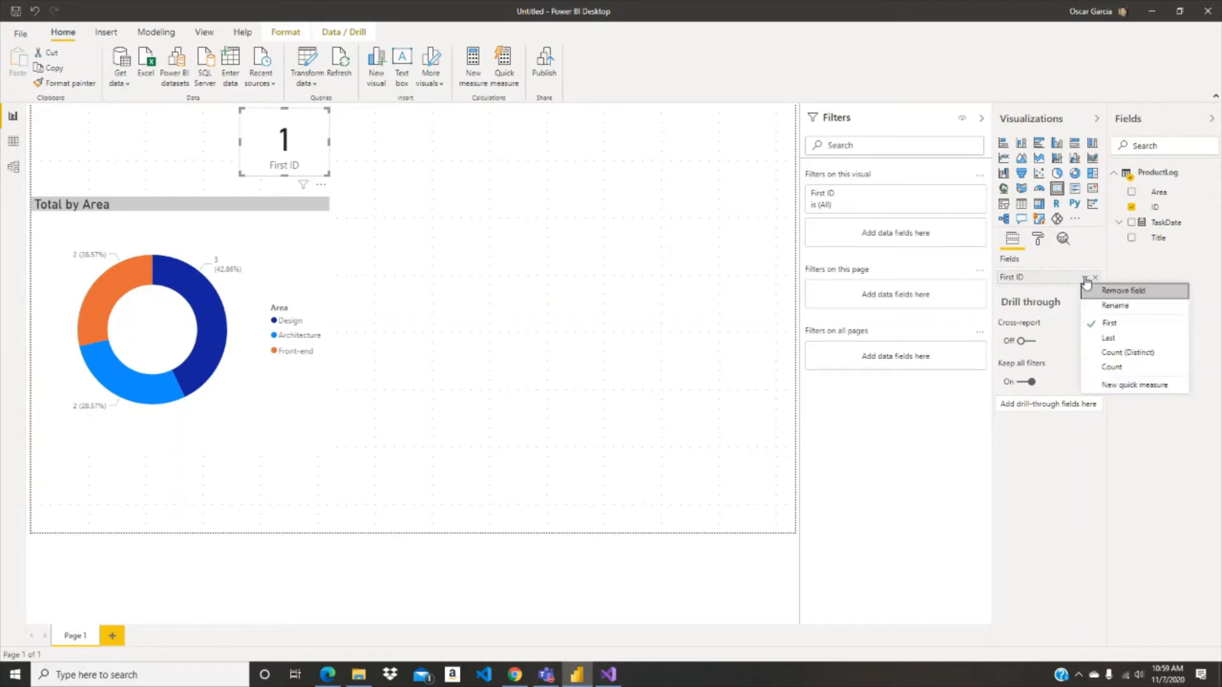
left_click(1118, 372)
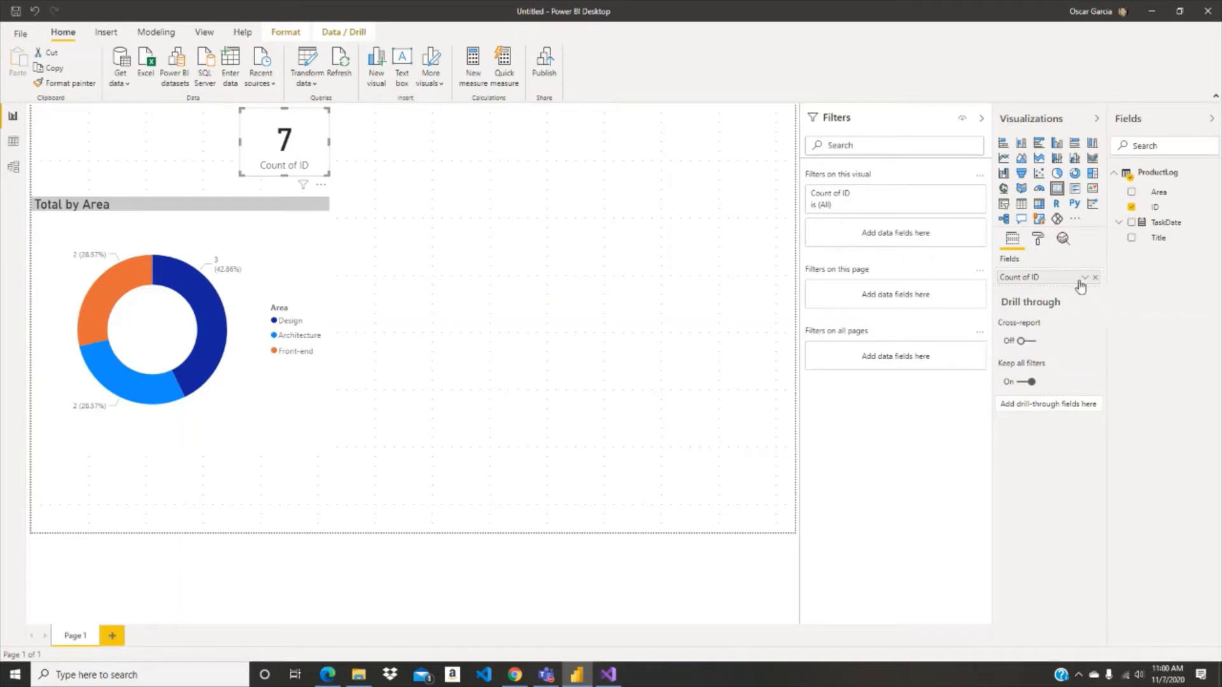
Rename the card's Count of ID field to Total and deselect the card
left_click(1084, 277)
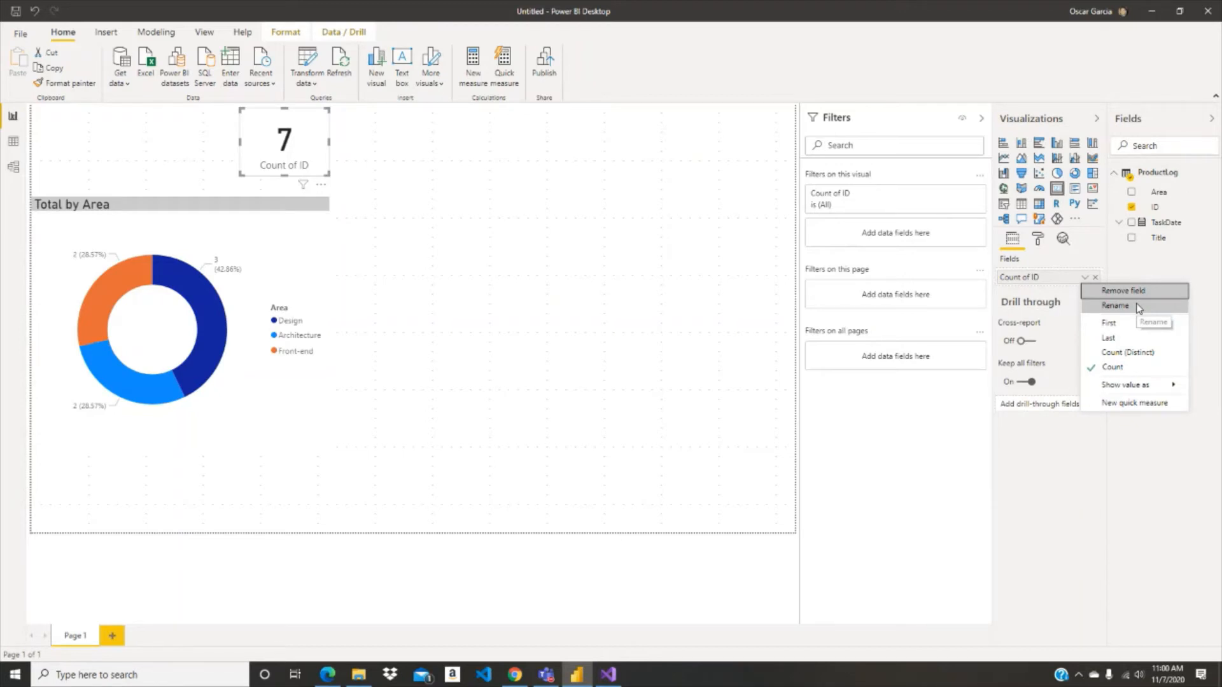
left_click(1115, 305)
type("tgo")
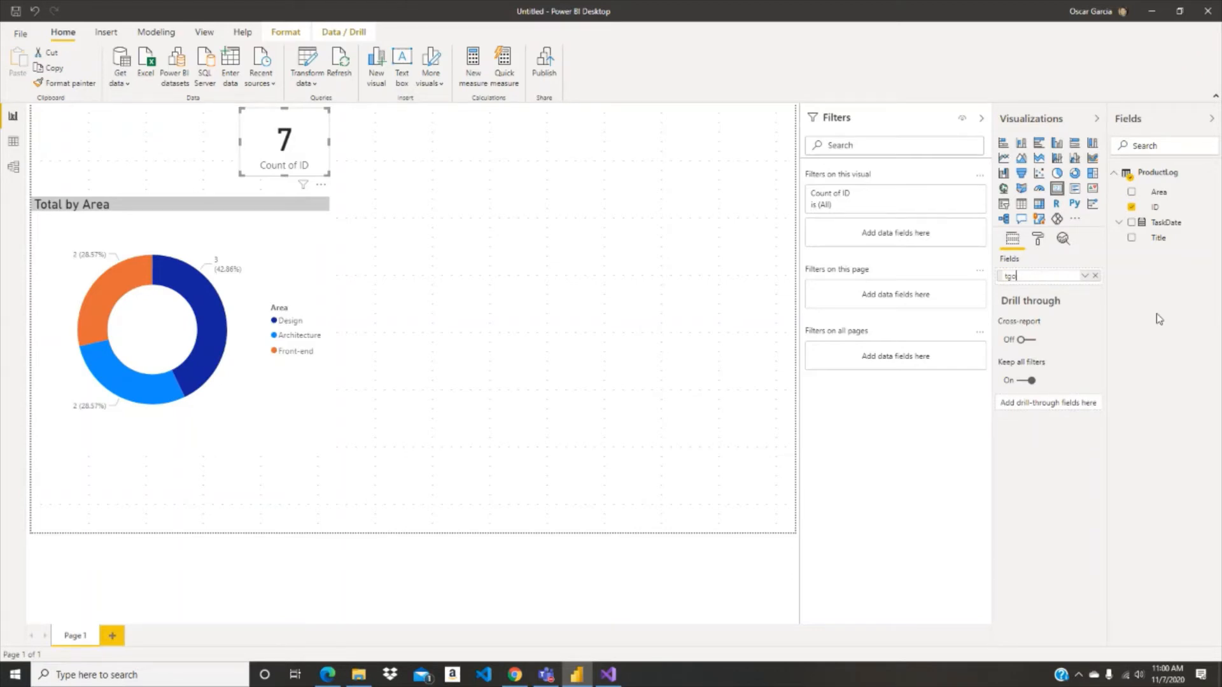
type("al")
key("Return")
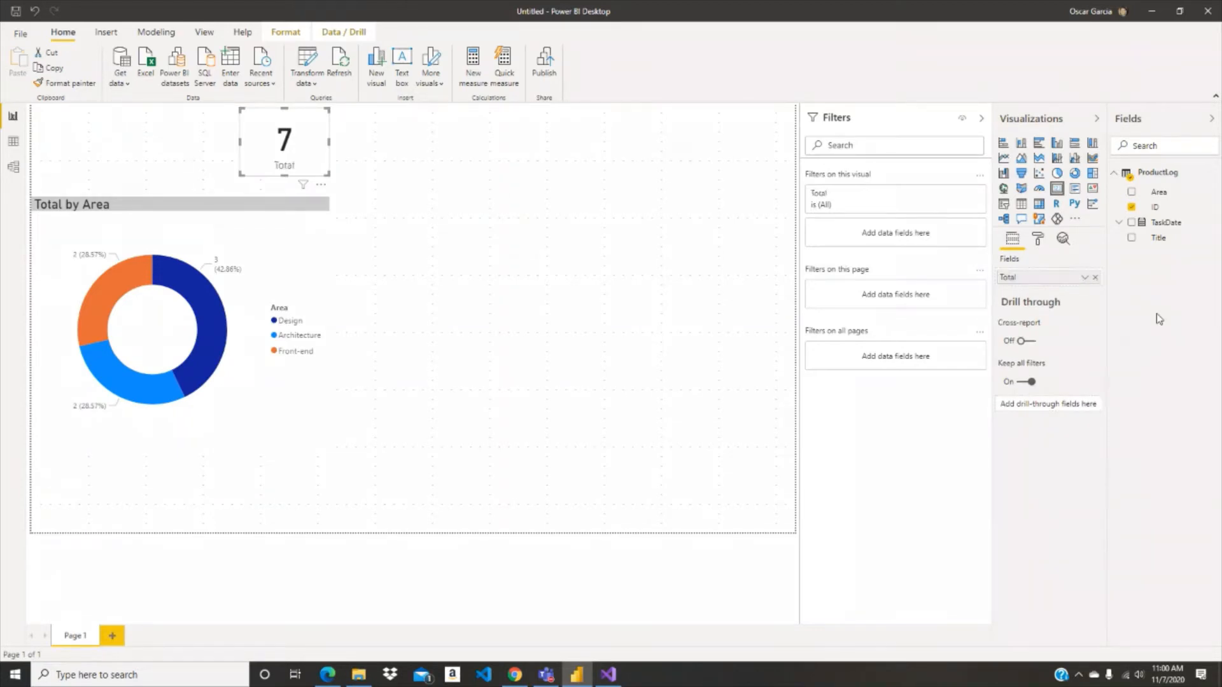
left_click(587, 259)
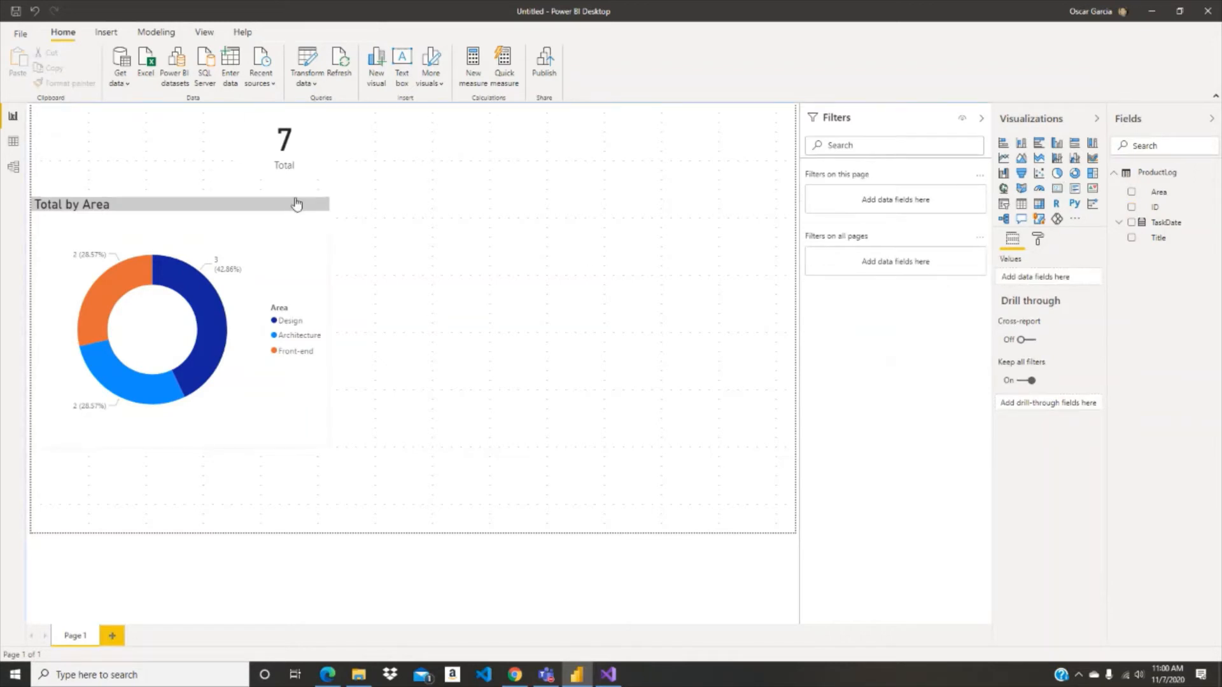
Turn on the border for the Total card and deselect it
left_click(297, 156)
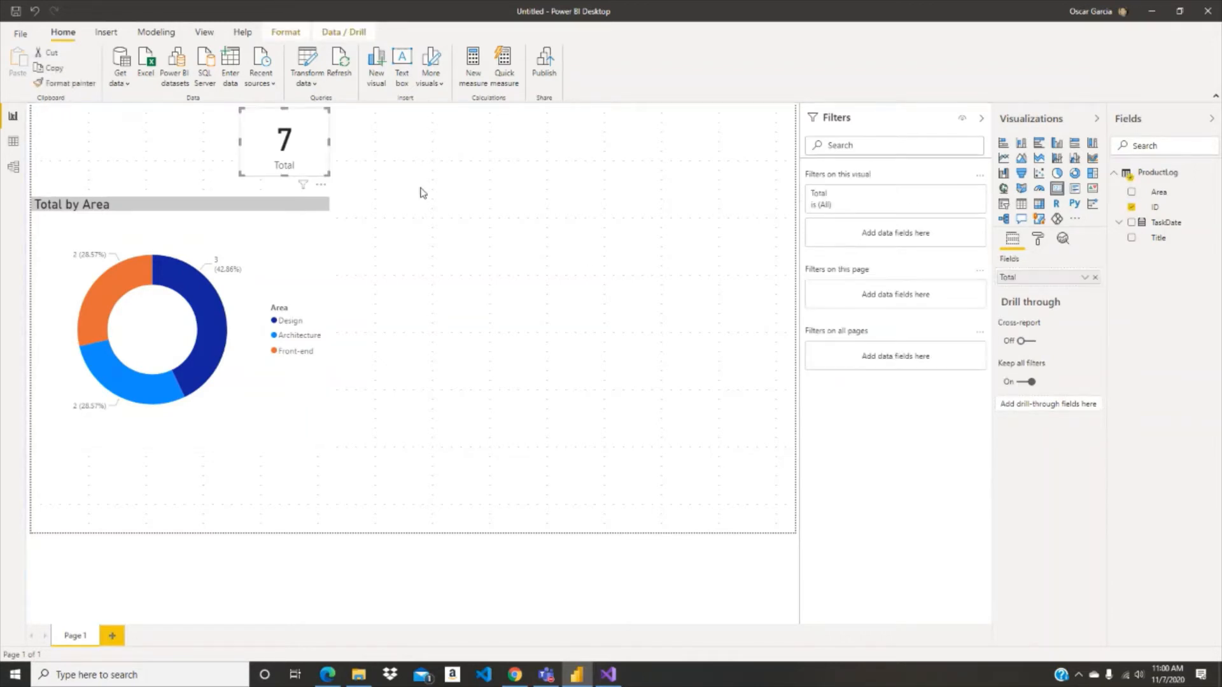
left_click(1038, 239)
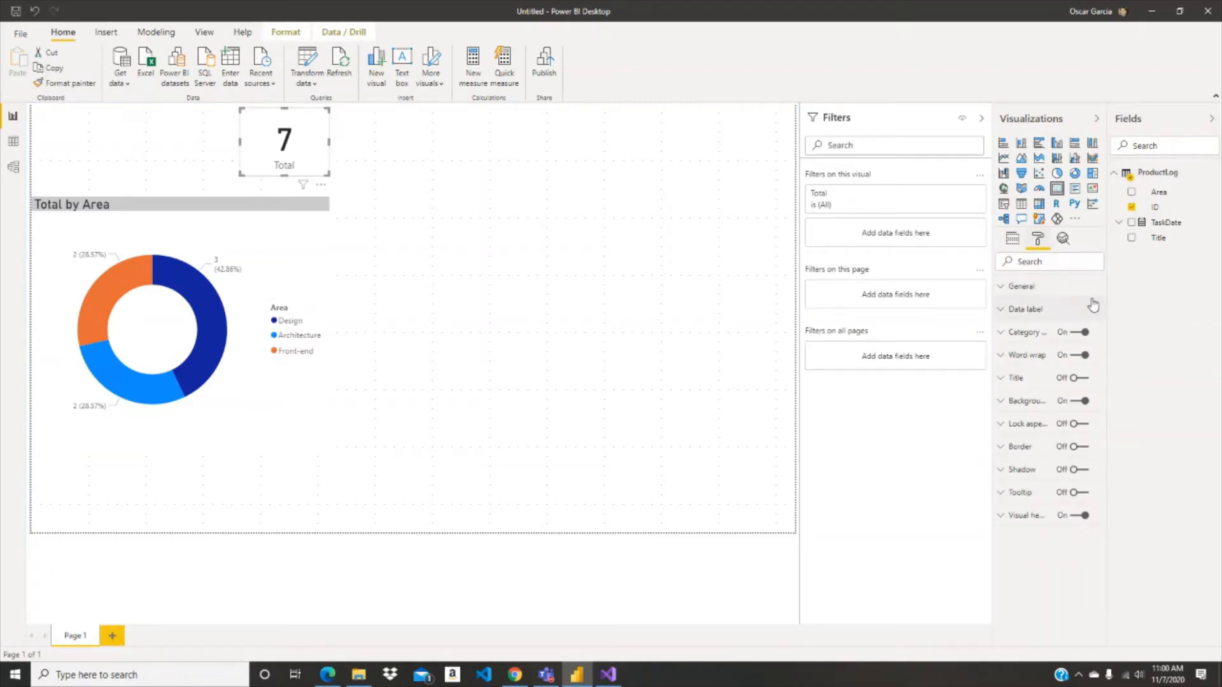
left_click(1079, 449)
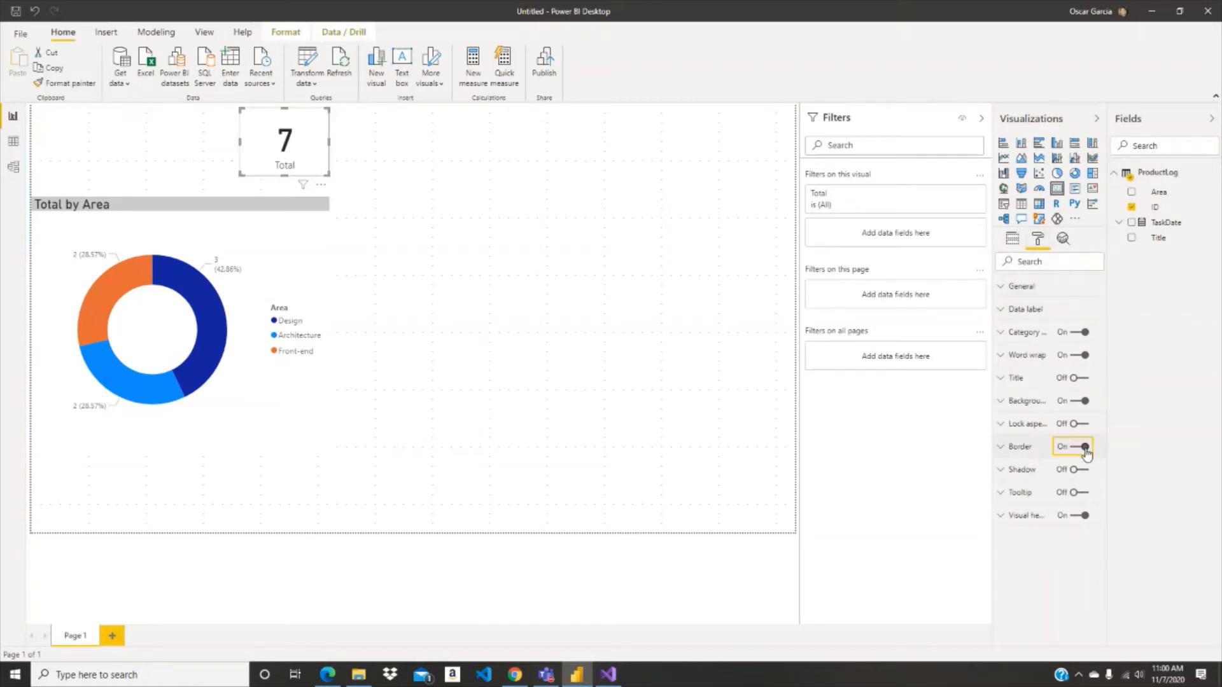
left_click(1011, 447)
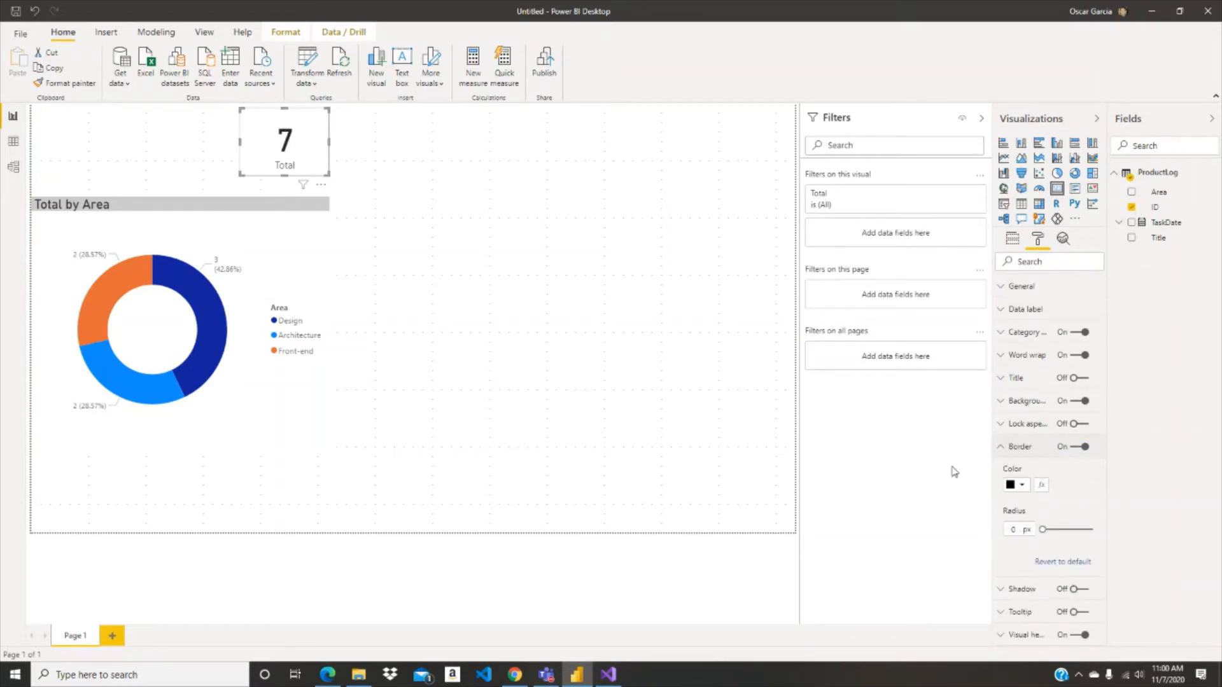
left_click(195, 130)
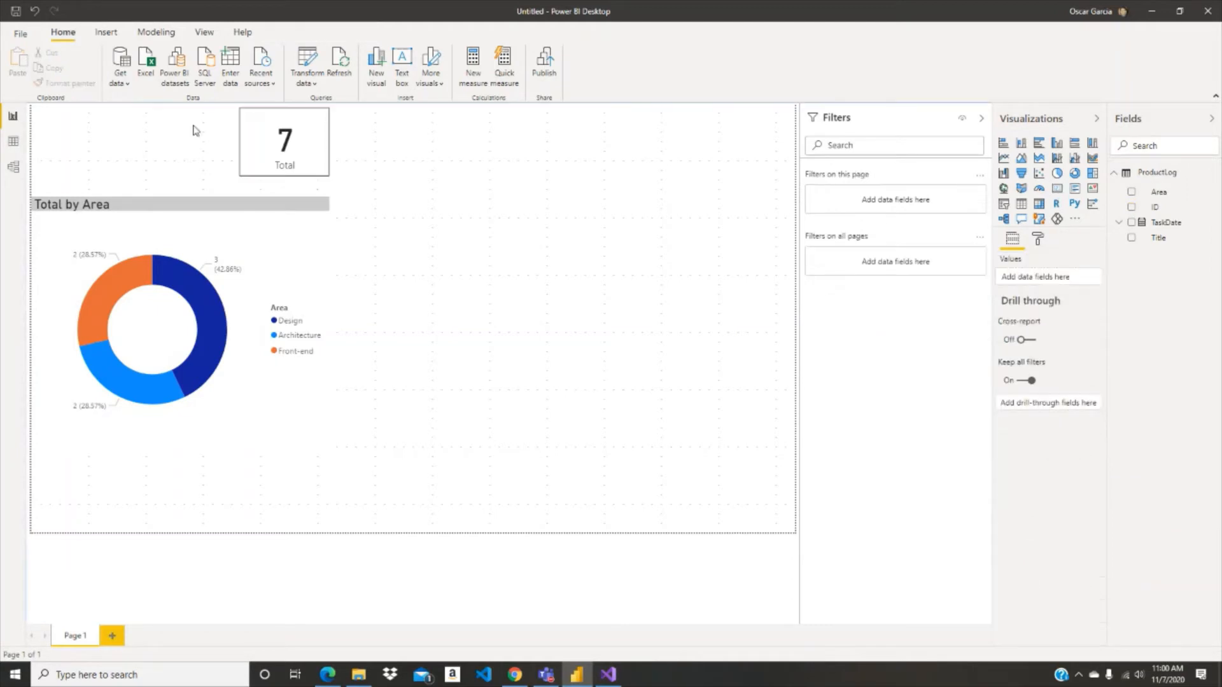
Duplicate the Total card and place the copy above the left end of the donut chart, nudging the original slightly left
left_click(261, 157)
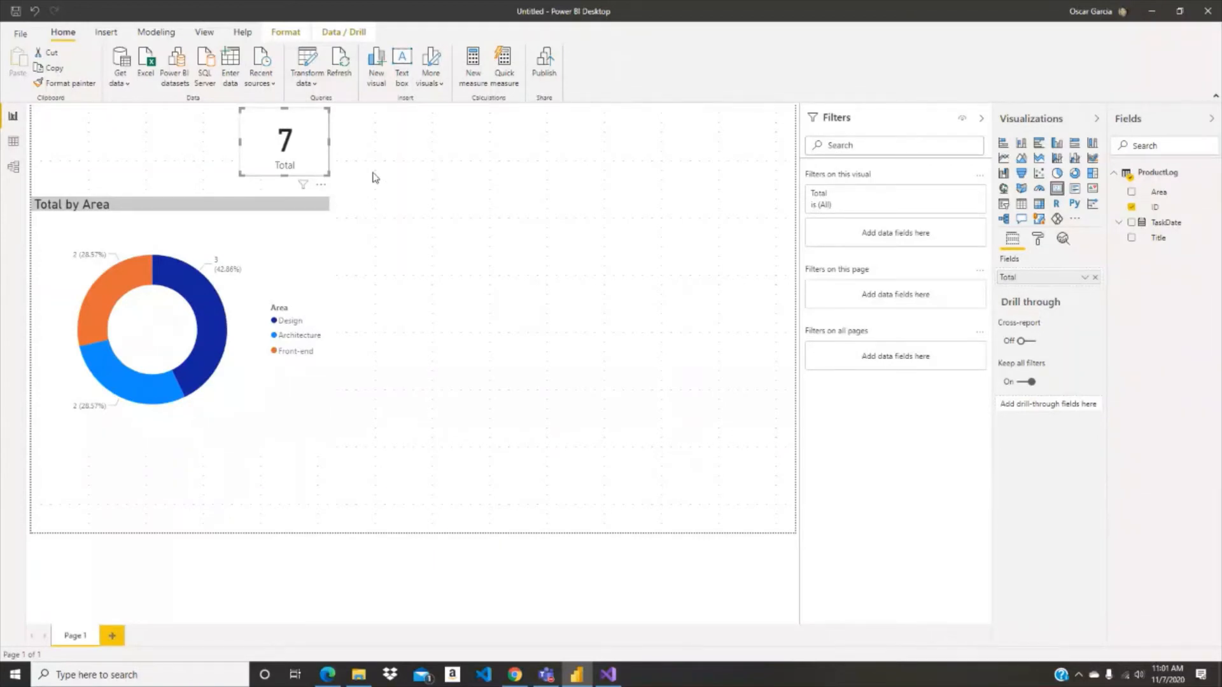
right_click(313, 150)
mouse_move(356, 163)
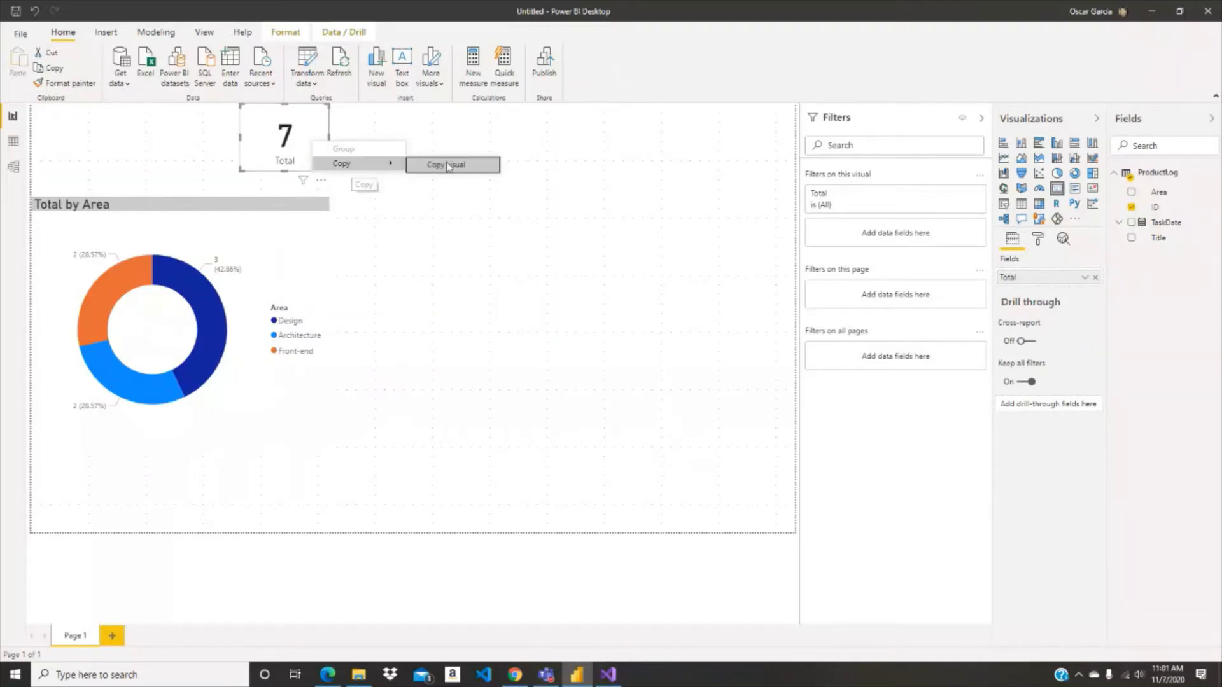
left_click(448, 165)
left_click_drag(312, 150, 306, 151)
left_click(163, 136)
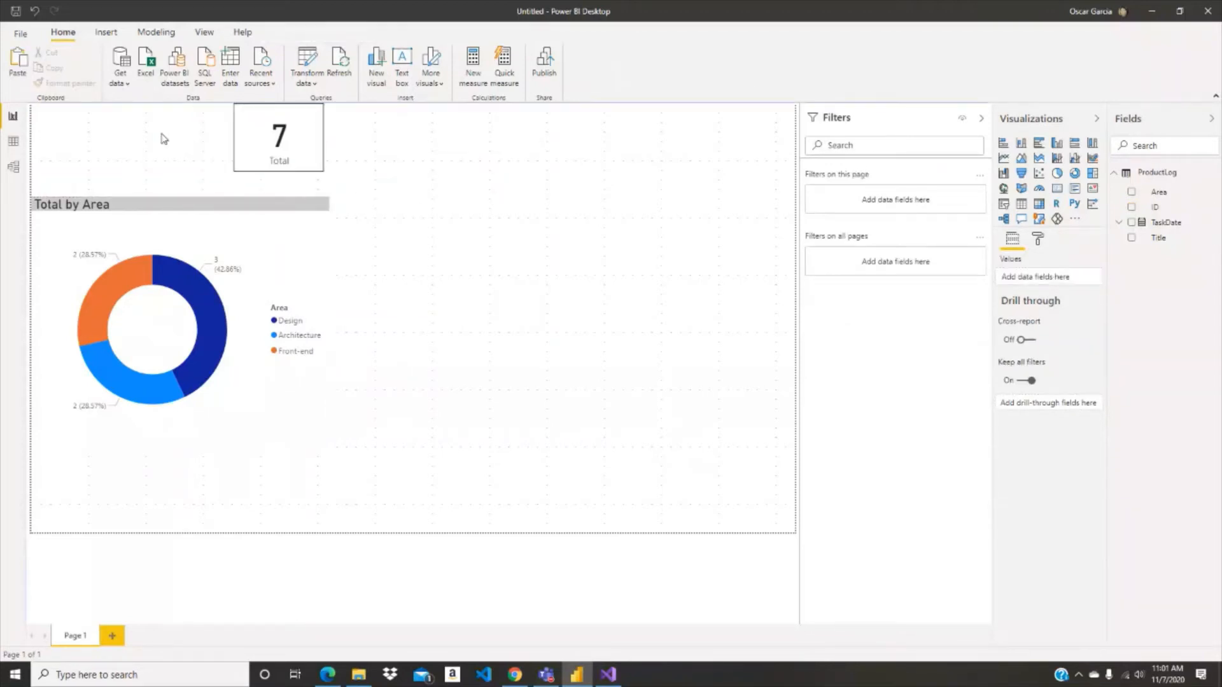
key("ctrl+v")
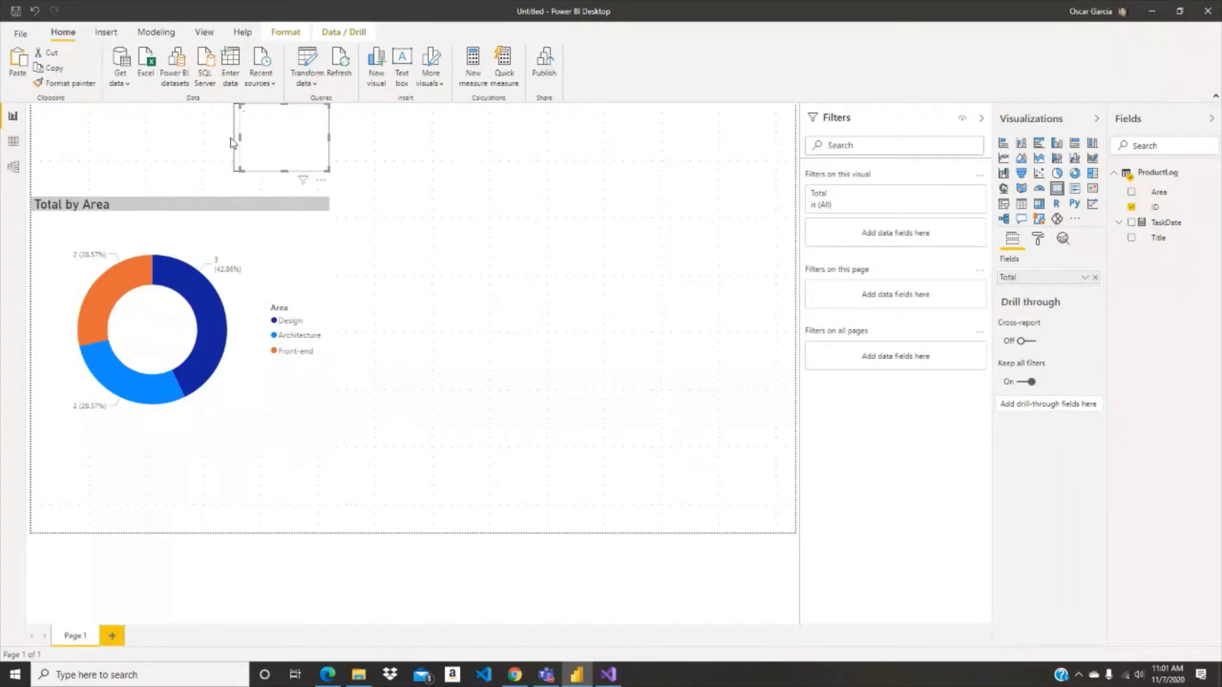
left_click_drag(267, 141, 121, 146)
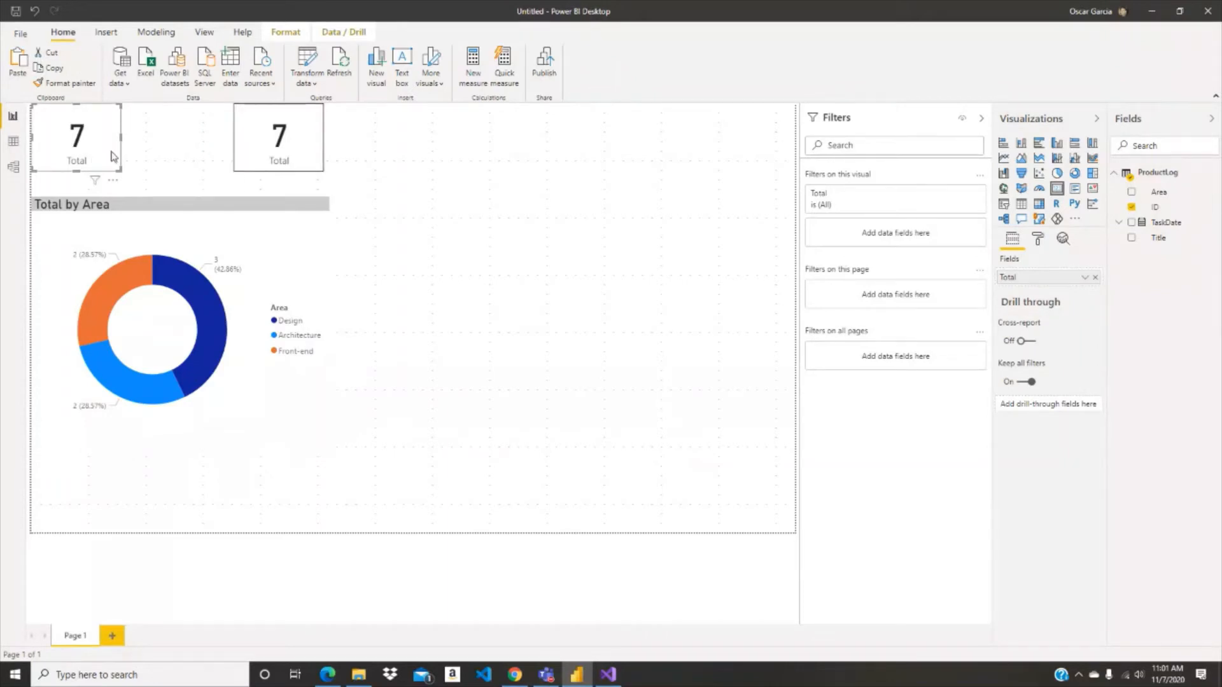
Rename the duplicated card's field to Architecture
left_click(1084, 277)
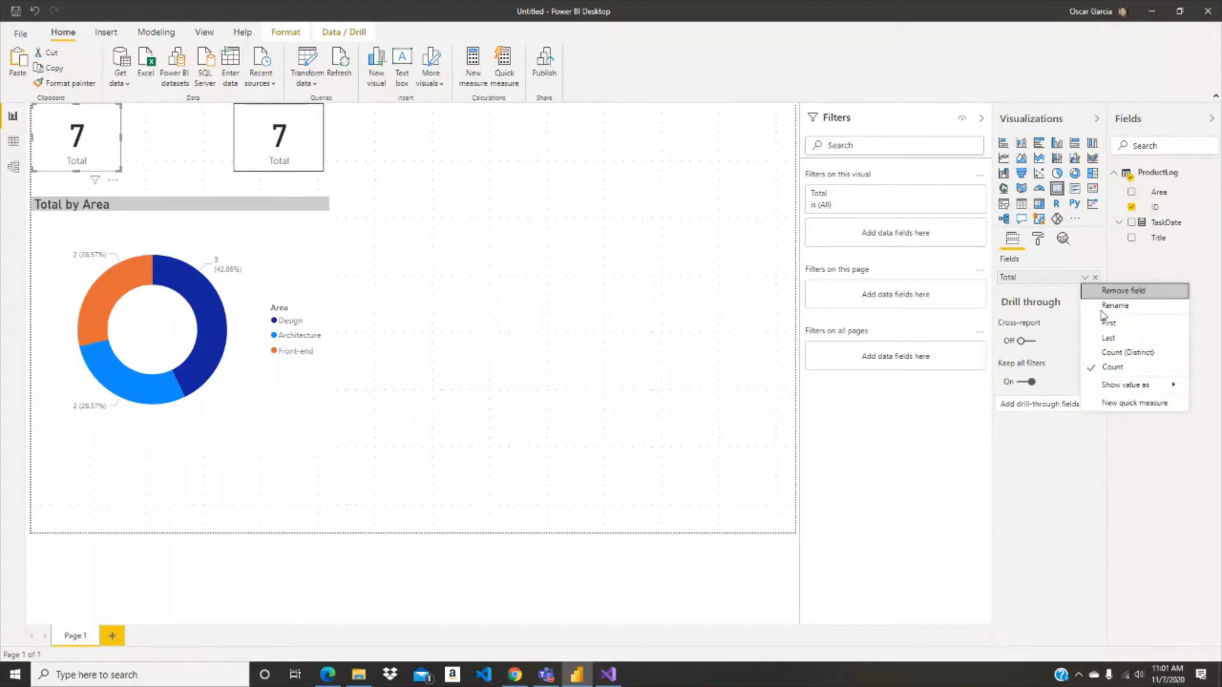
left_click(1107, 307)
type("Arch")
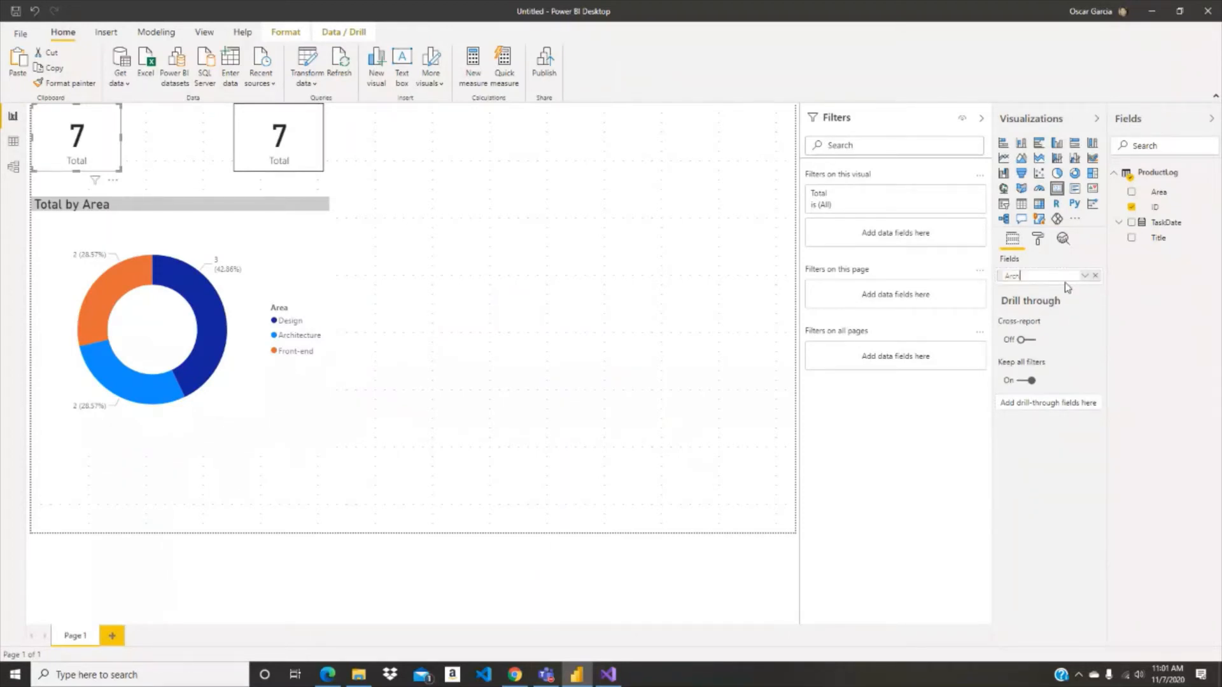
type("itecture")
key("Return")
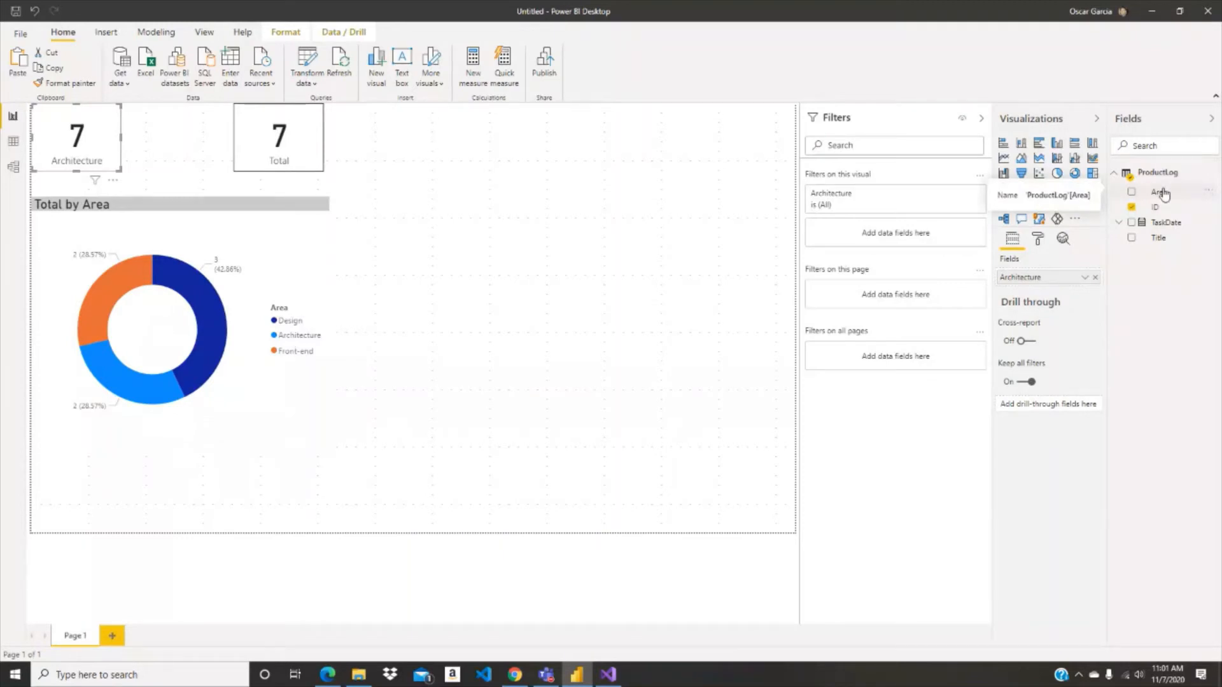
Add the Area field as a visual-level filter on the Architecture card and restrict it to Architecture
left_click_drag(1163, 193, 891, 202)
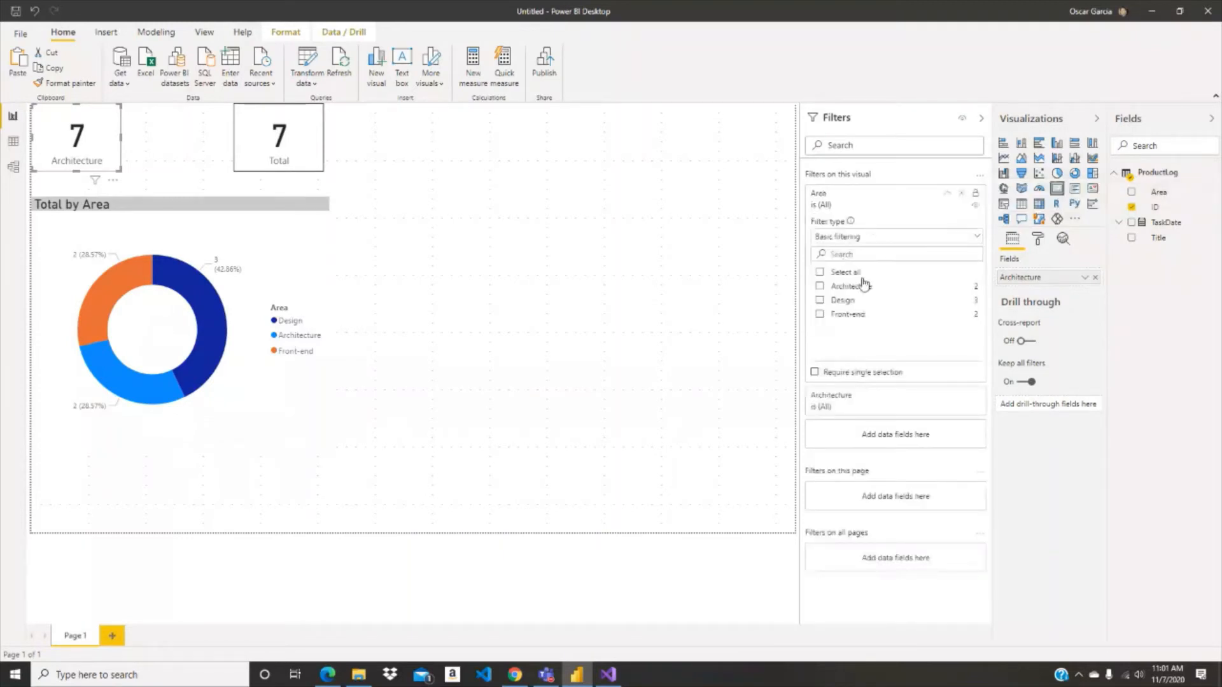
left_click(819, 287)
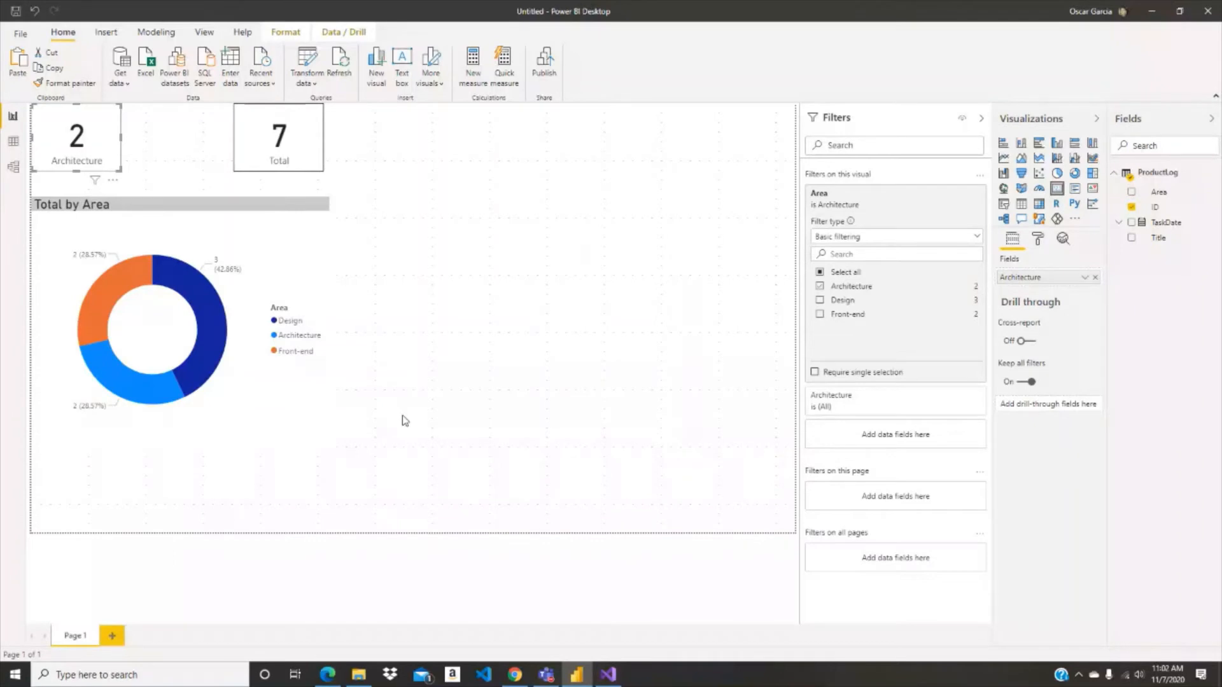
left_click(507, 233)
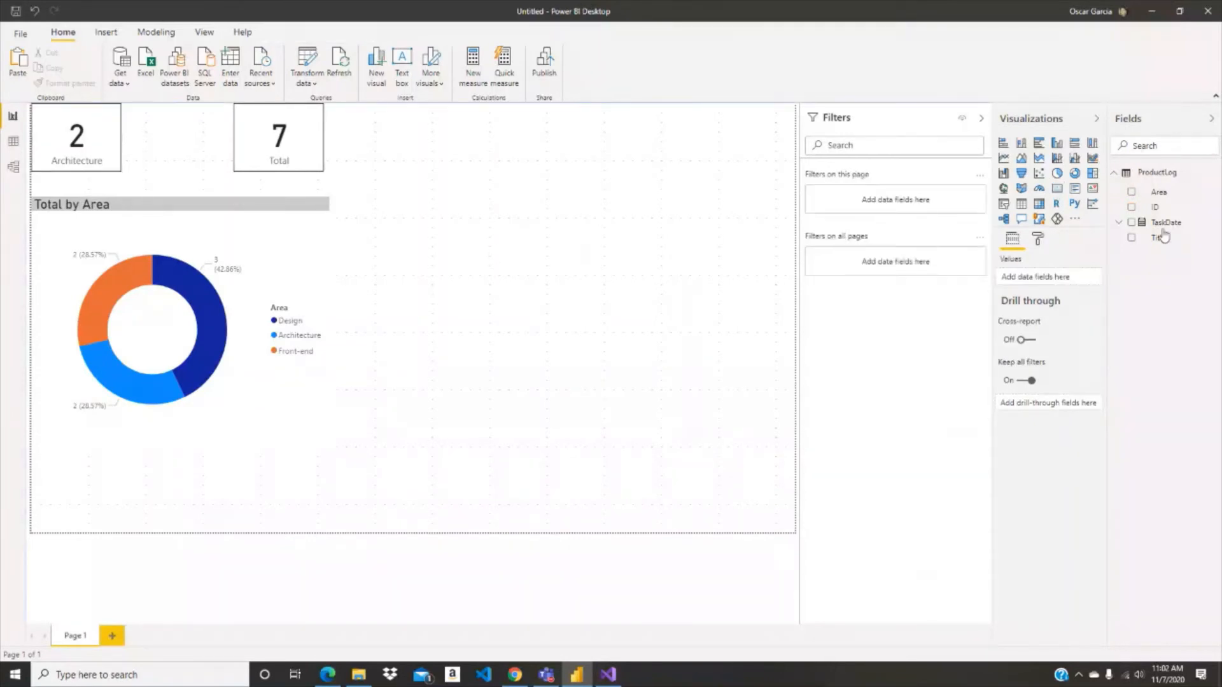
right_click(1197, 238)
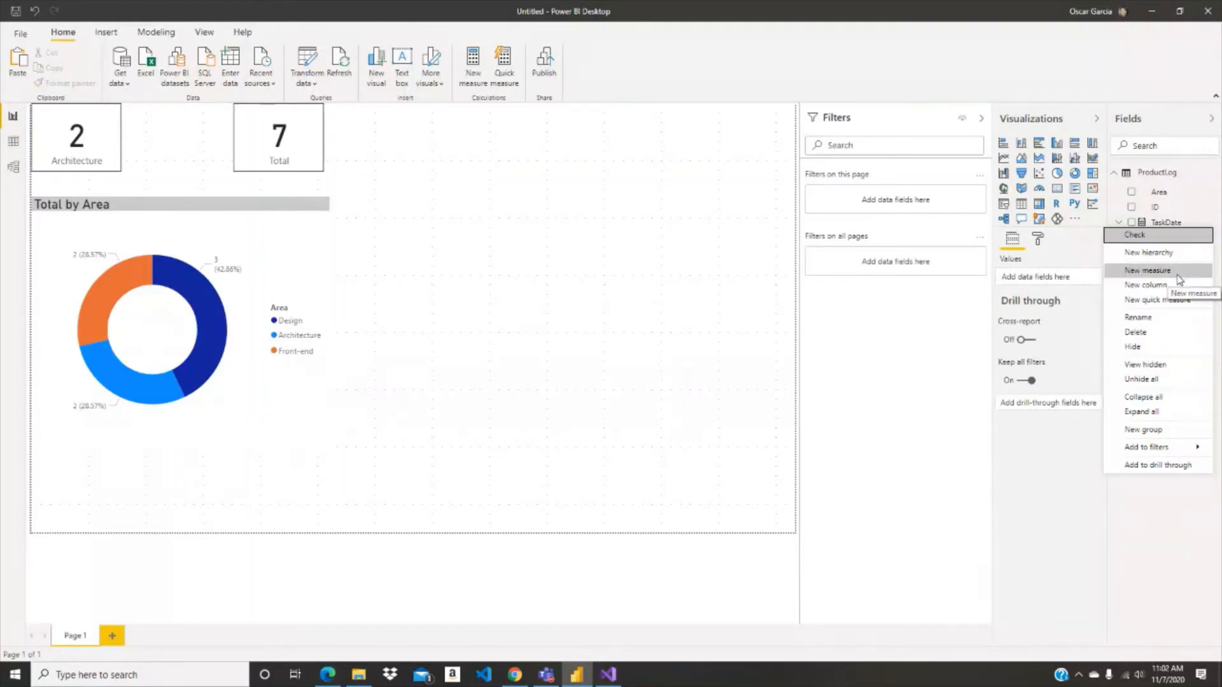
left_click(1179, 279)
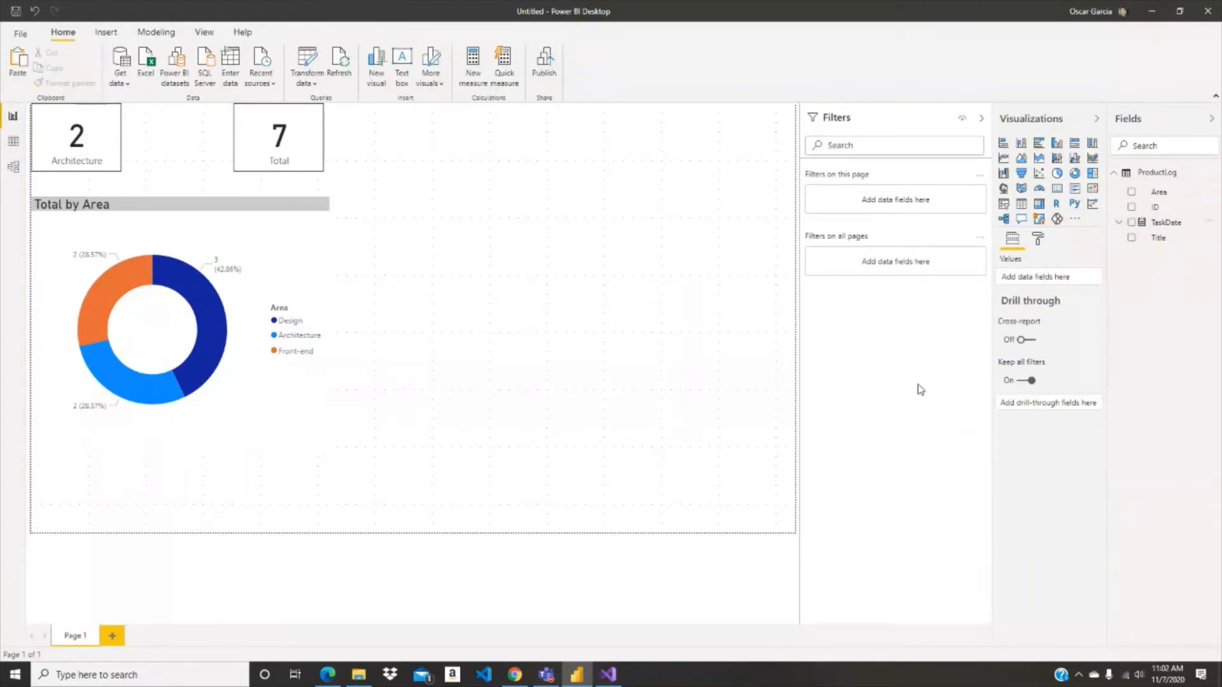
Duplicate the Architecture card and place the copy directly to its right
left_click(89, 119)
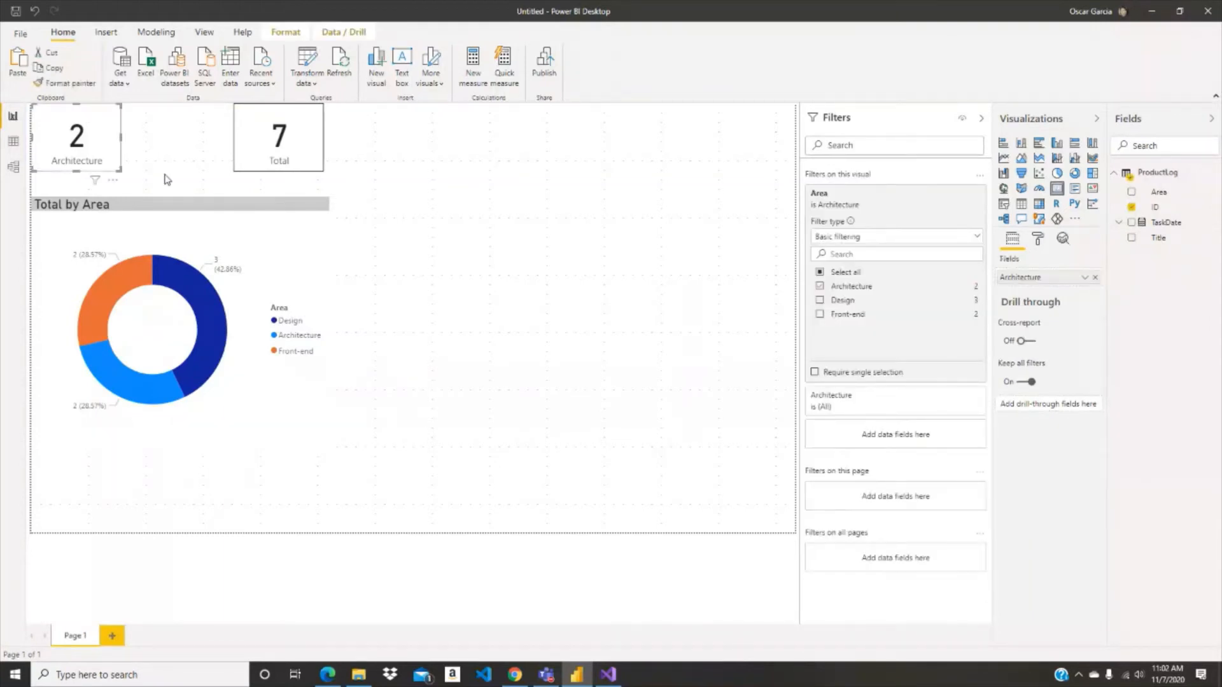
key("ctrl+c")
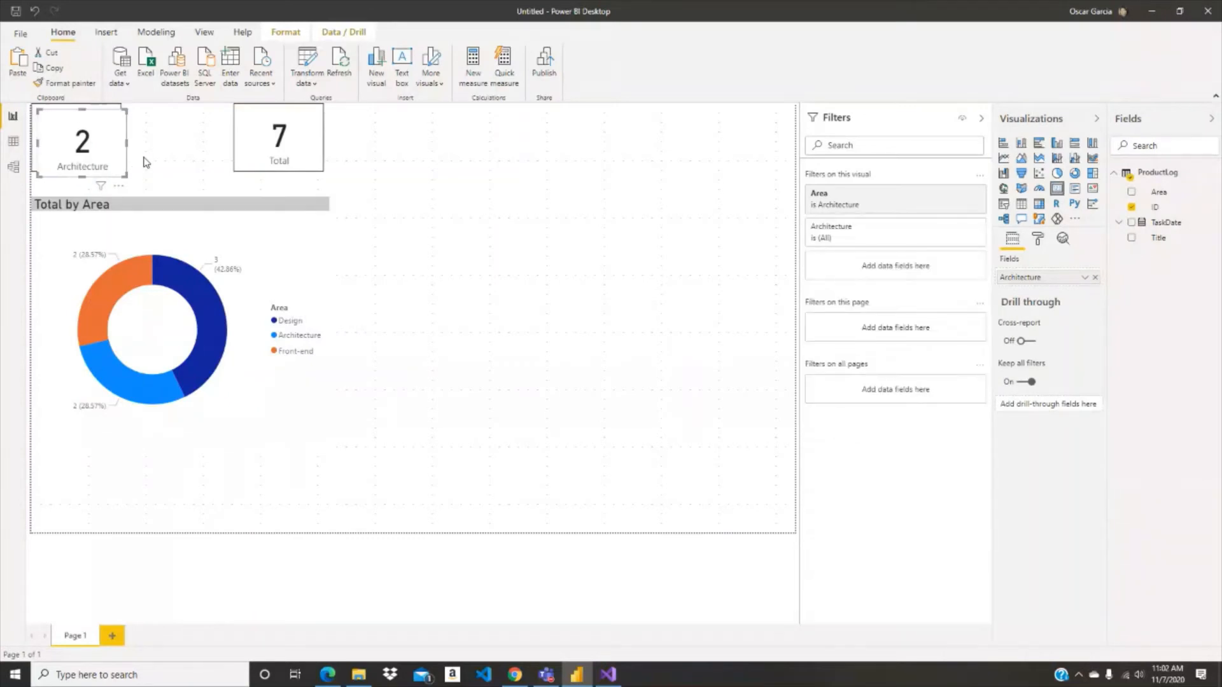
key("ctrl+v")
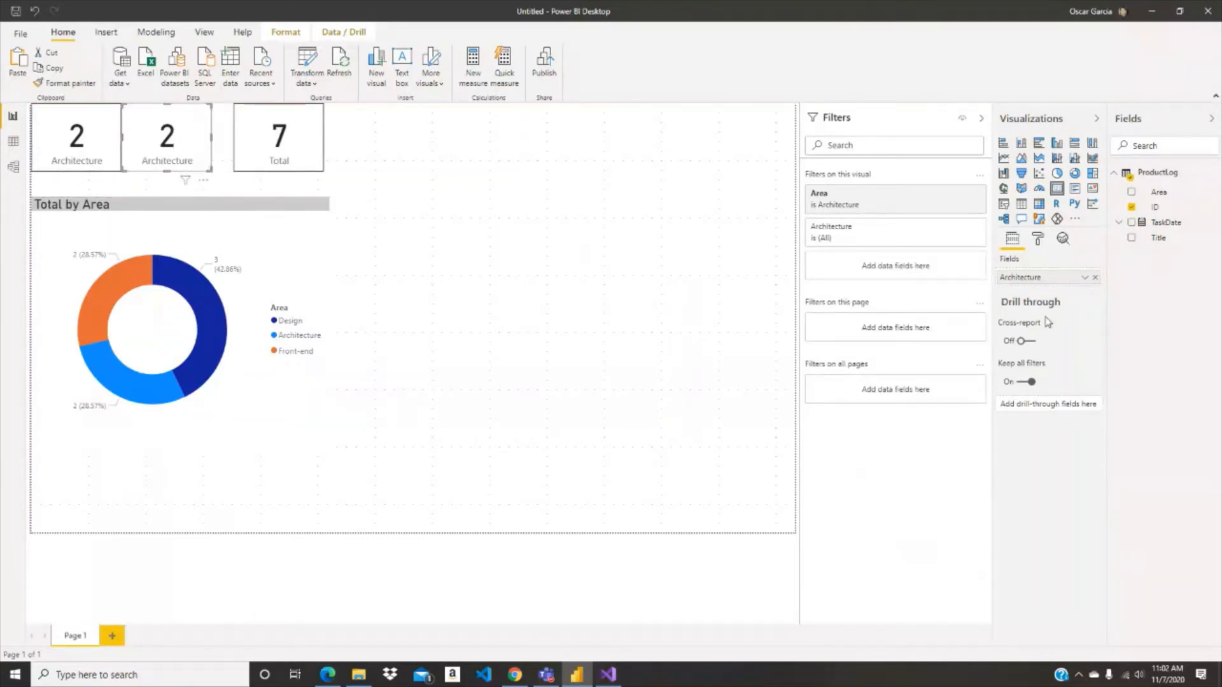
Rename the second Architecture card's field to Design
left_click(1084, 277)
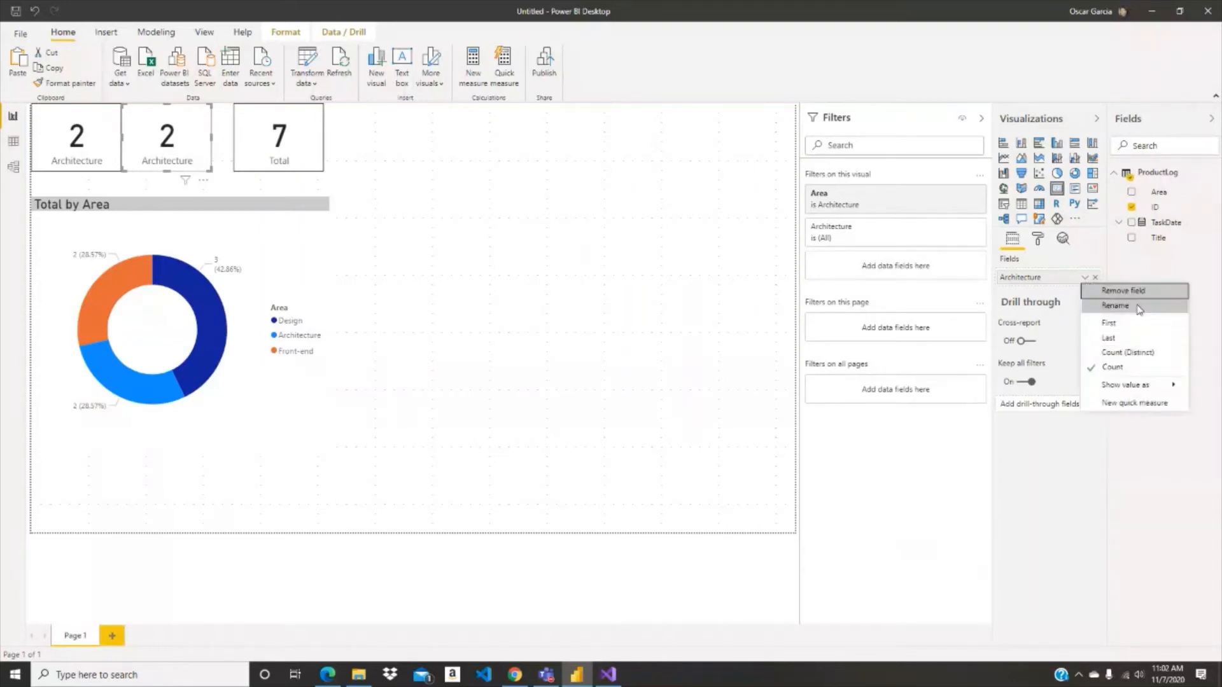
left_click(1115, 305)
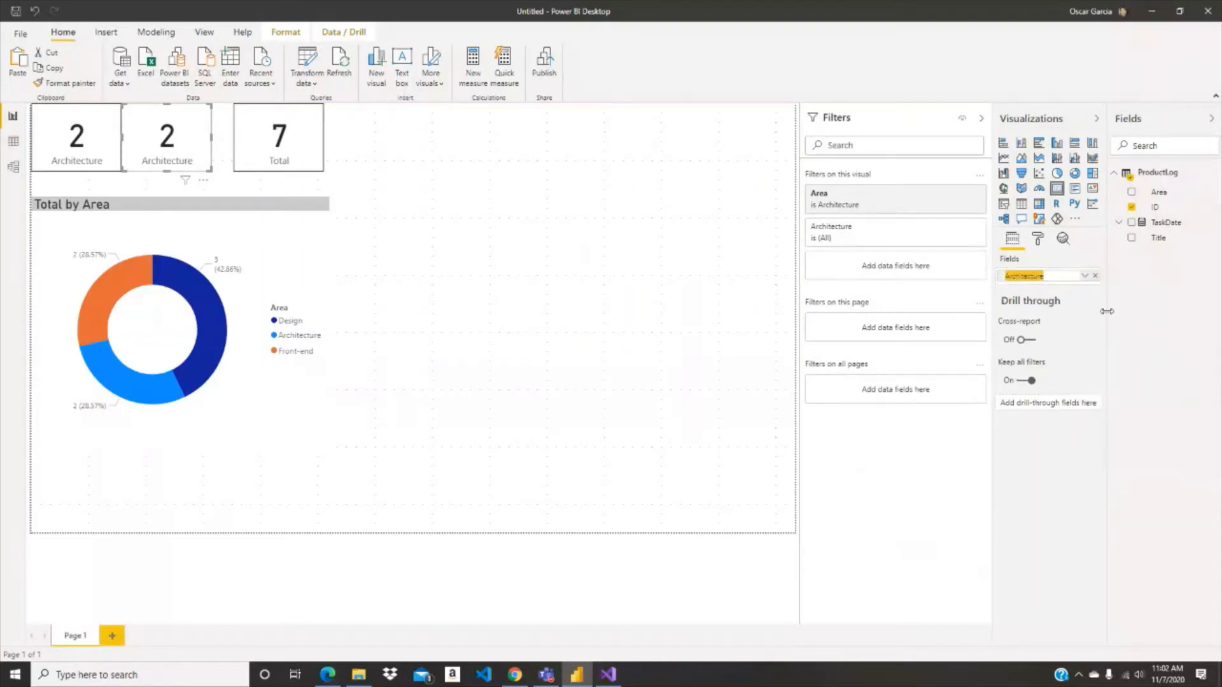
type("Design")
key("Return")
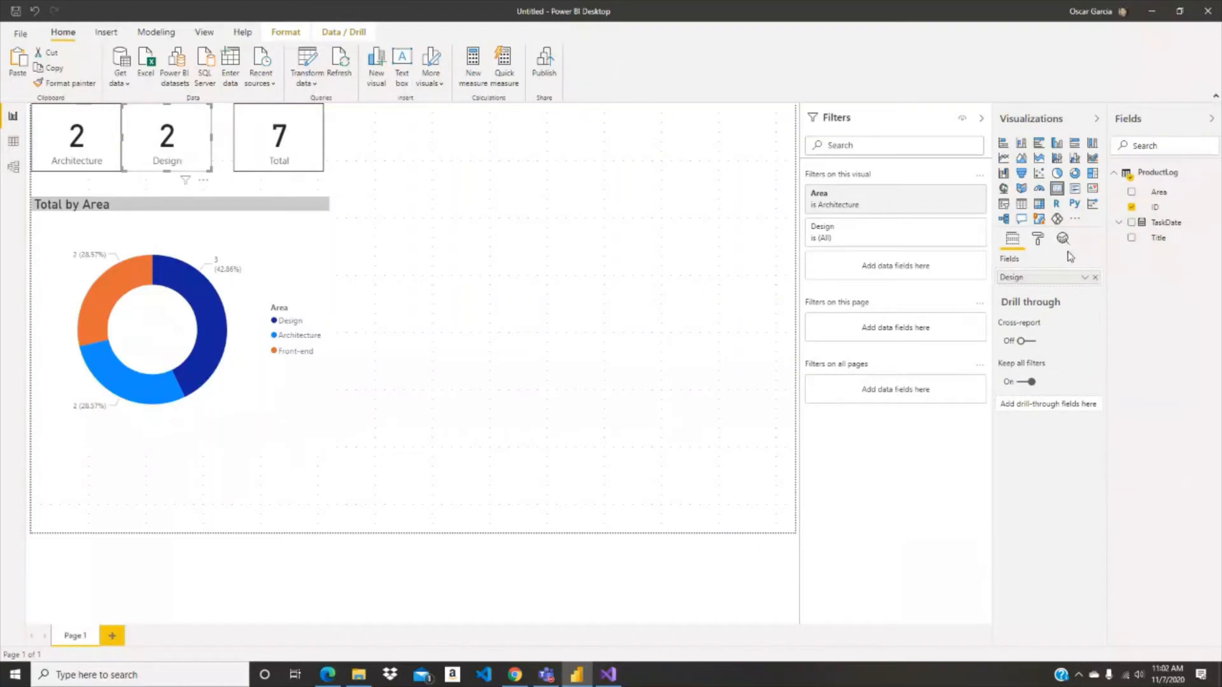
Change the Design card's Area filter from Architecture to Design
left_click(888, 236)
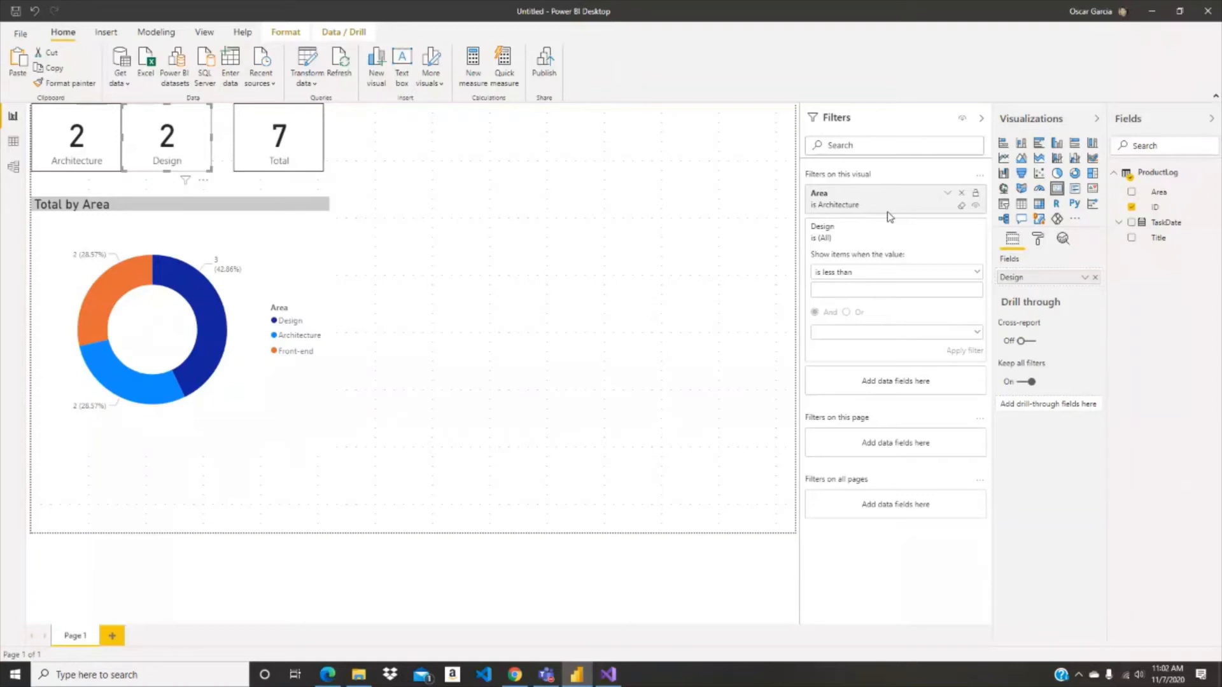
left_click(888, 216)
left_click(881, 300)
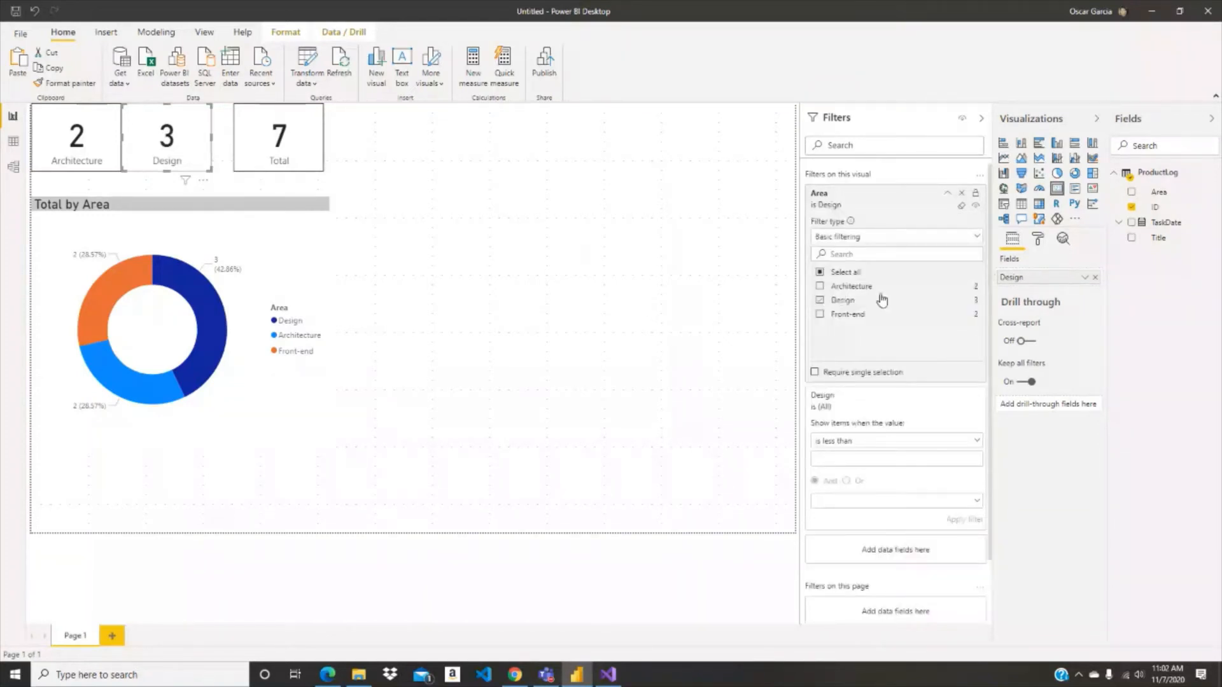
Shift the Total card right and place a duplicate of the Design card between the Design and Total cards
left_click(483, 286)
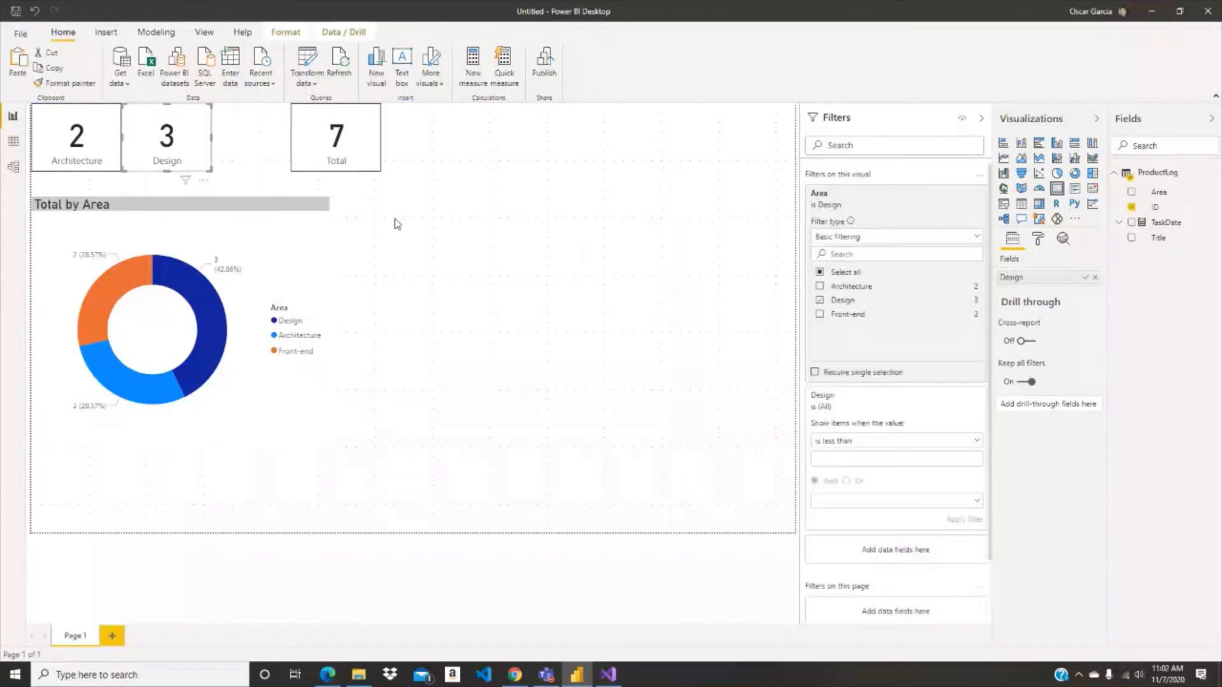
key("ctrl+v")
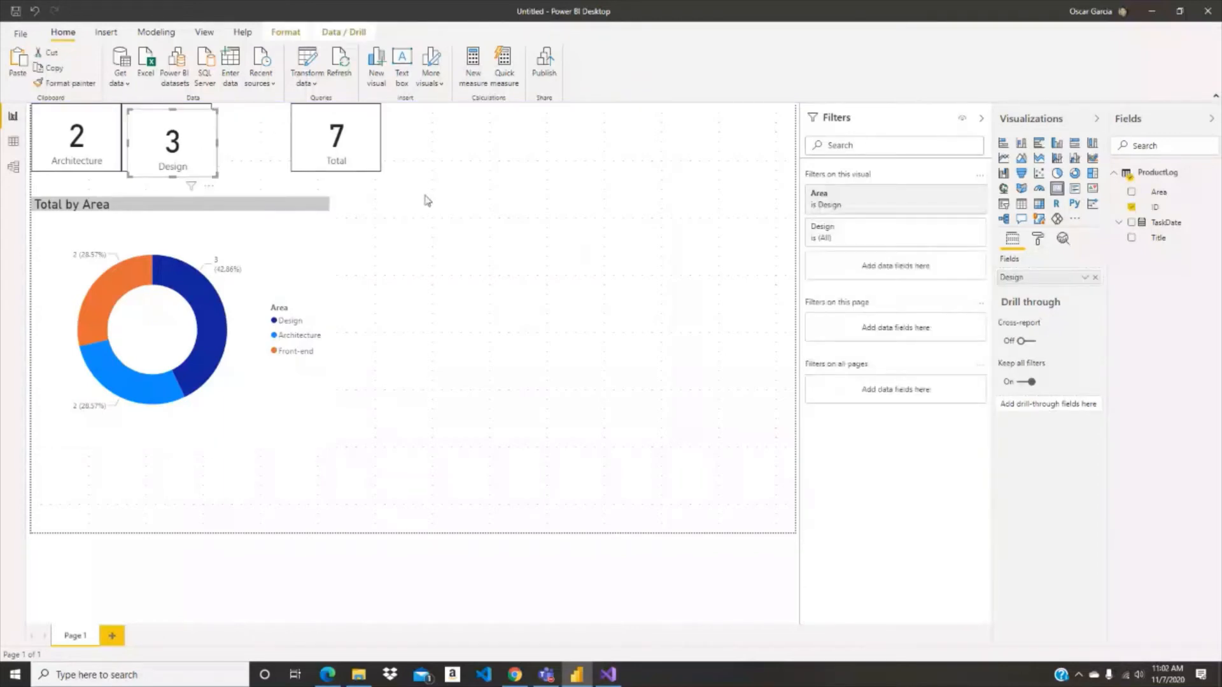
left_click_drag(196, 160, 272, 155)
left_click_drag(358, 154, 368, 155)
Rename the field of the duplicated Design card beside the Total card to Front-end
left_click(278, 154)
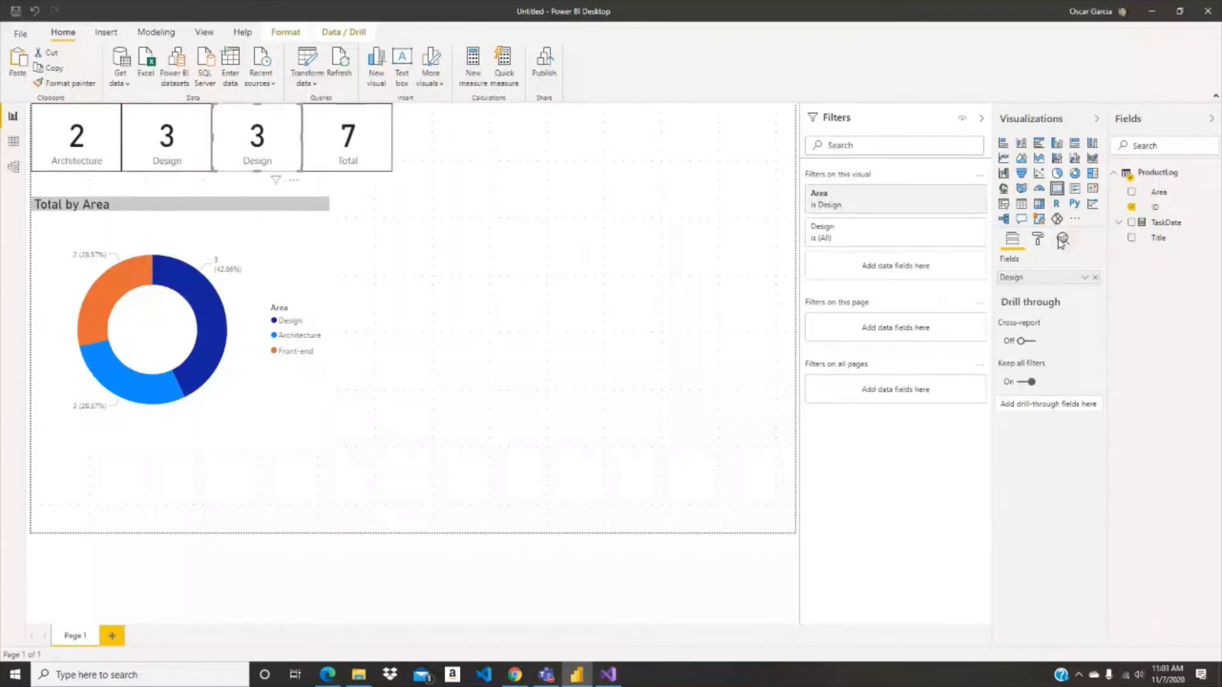
left_click(1085, 277)
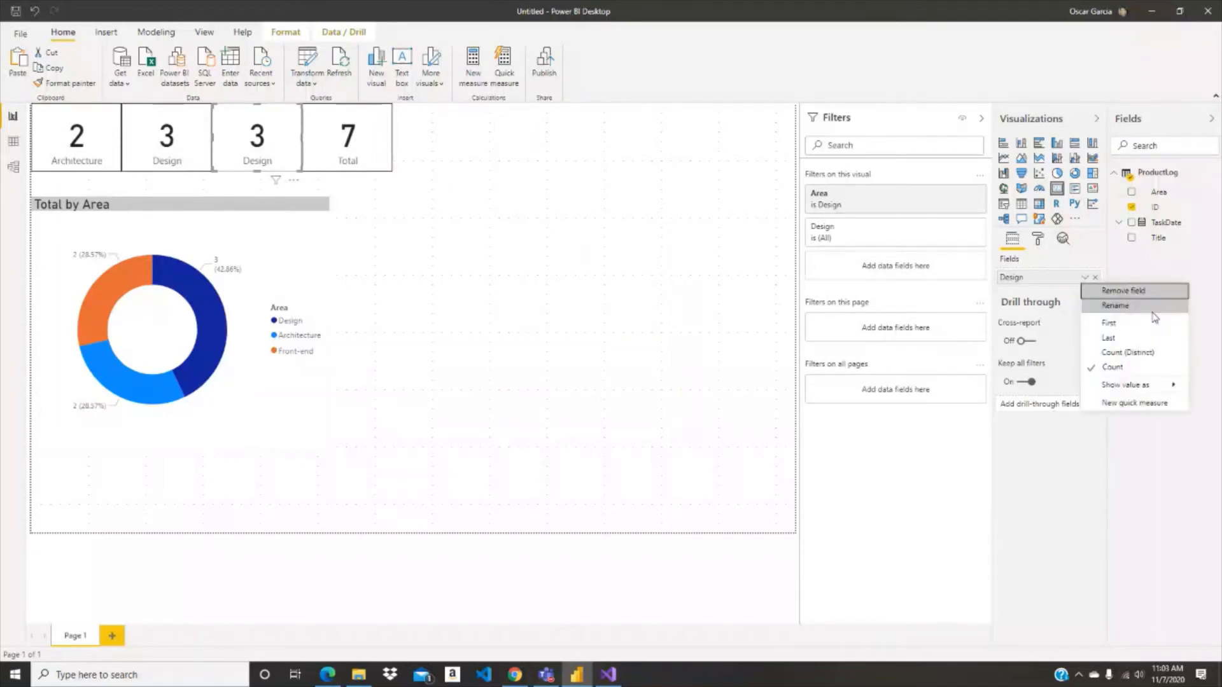
left_click(1145, 308)
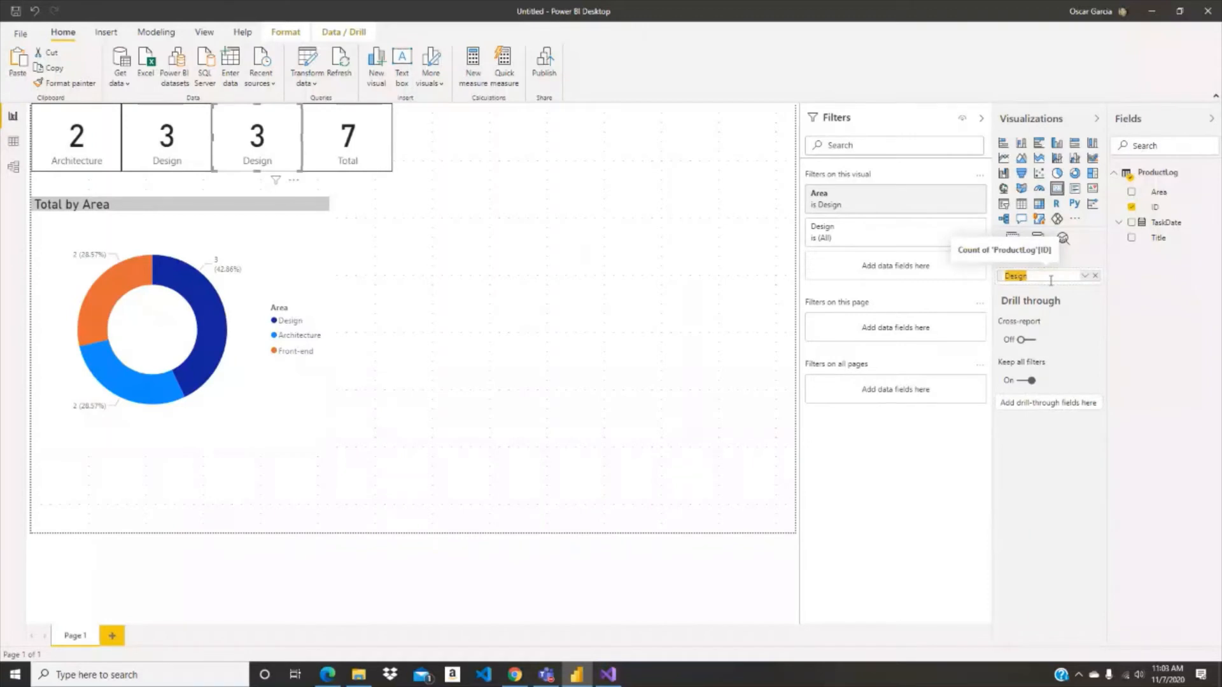
type("Front-end")
key("Return")
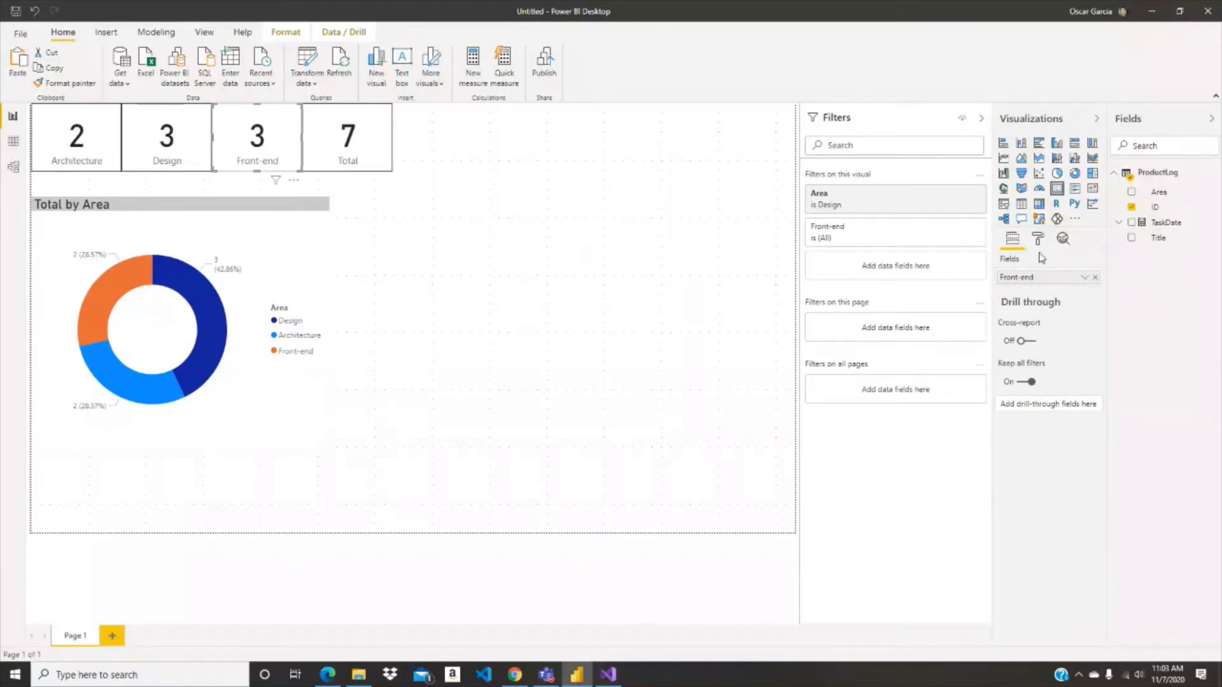
Change the Front-end card's Area filter from Design to Front-end
left_click(913, 203)
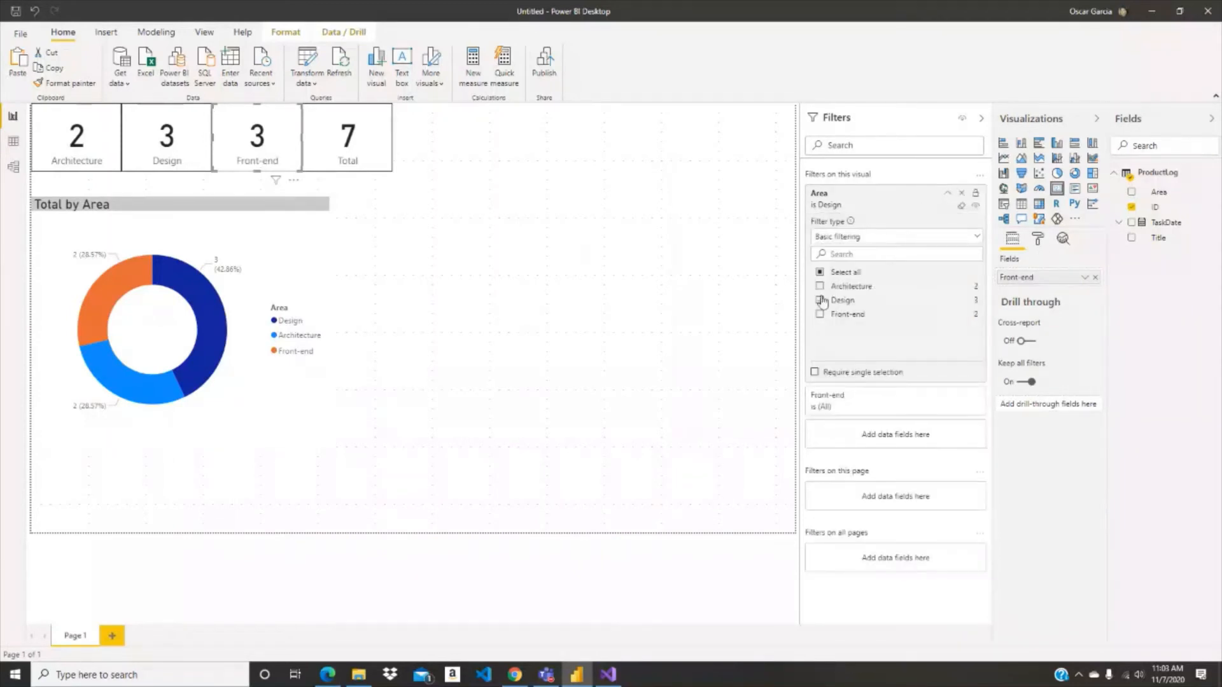
left_click(821, 301)
left_click(820, 315)
left_click(578, 254)
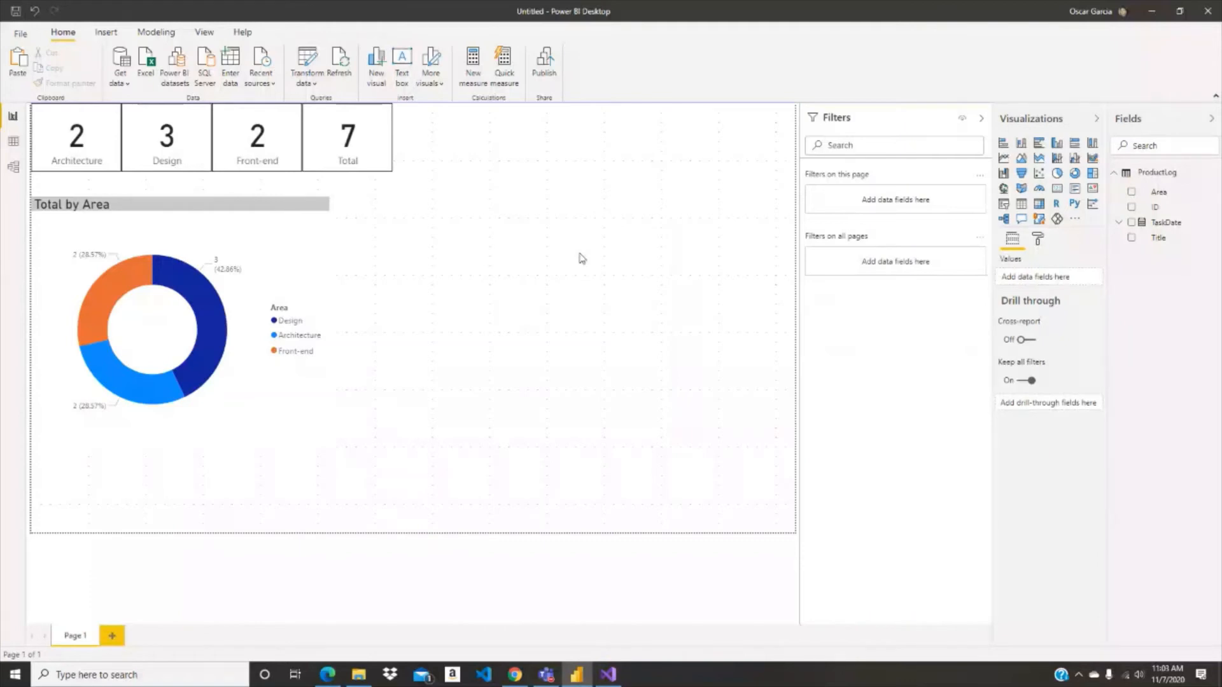
Widen the Total by Area donut chart to match the full width of the row of four cards
left_click_drag(329, 323, 386, 316)
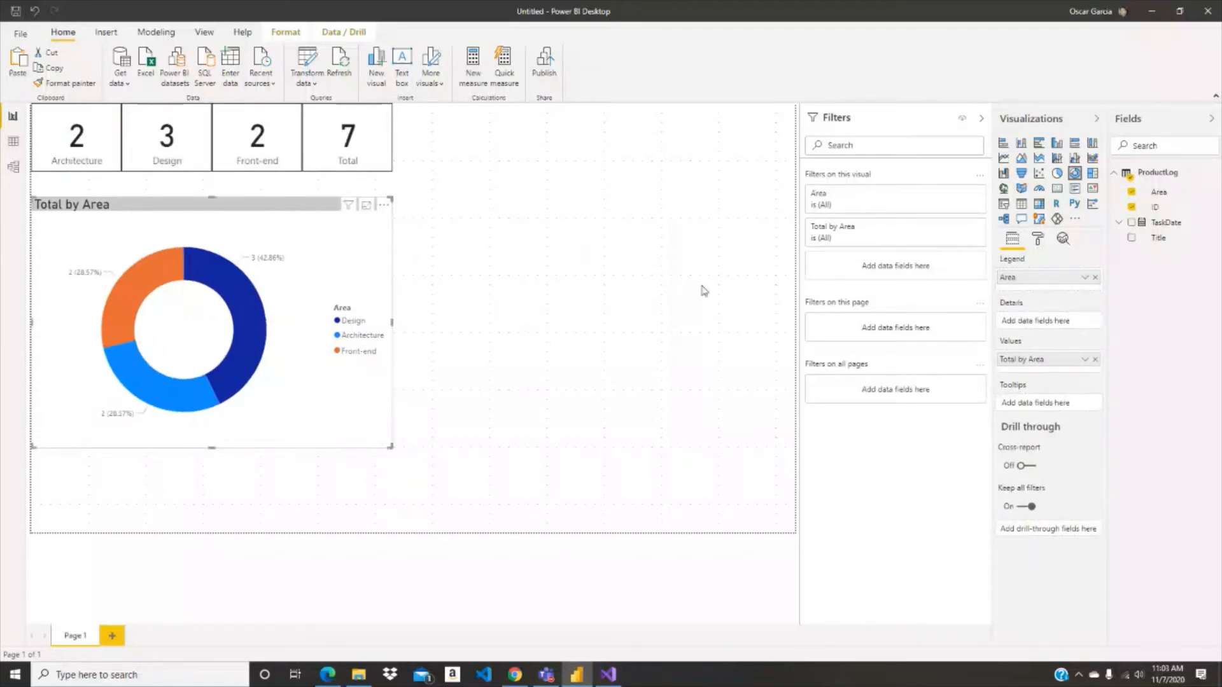
left_click(521, 253)
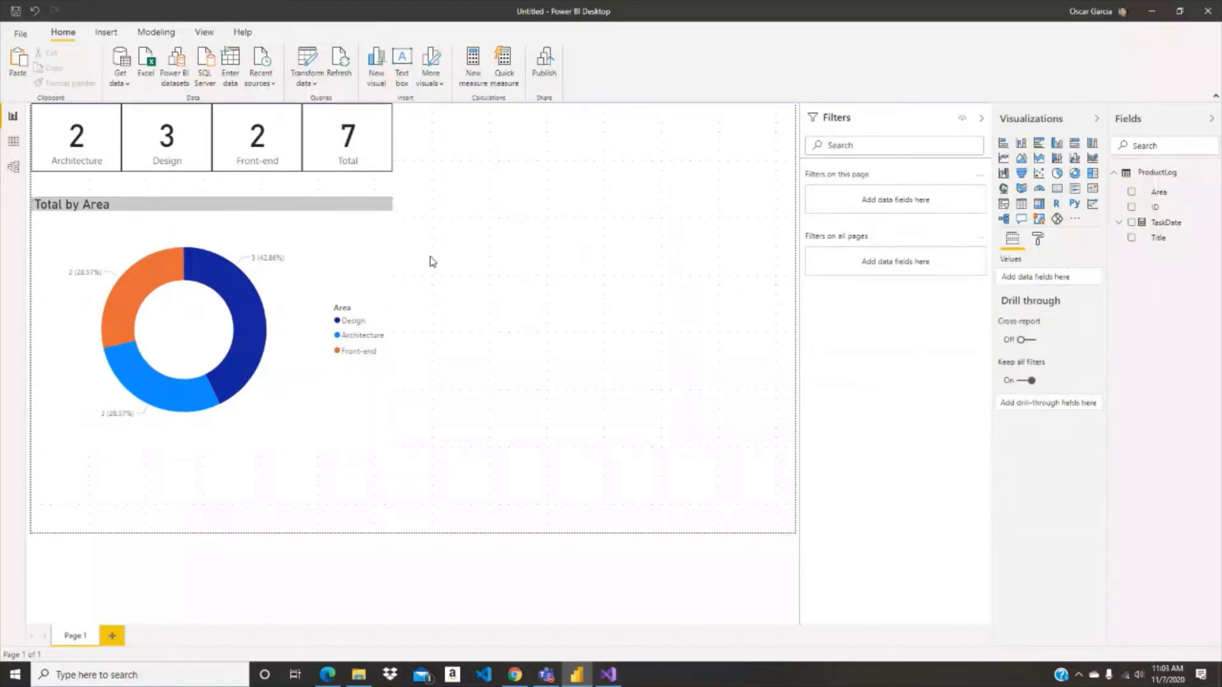
left_click(376, 260)
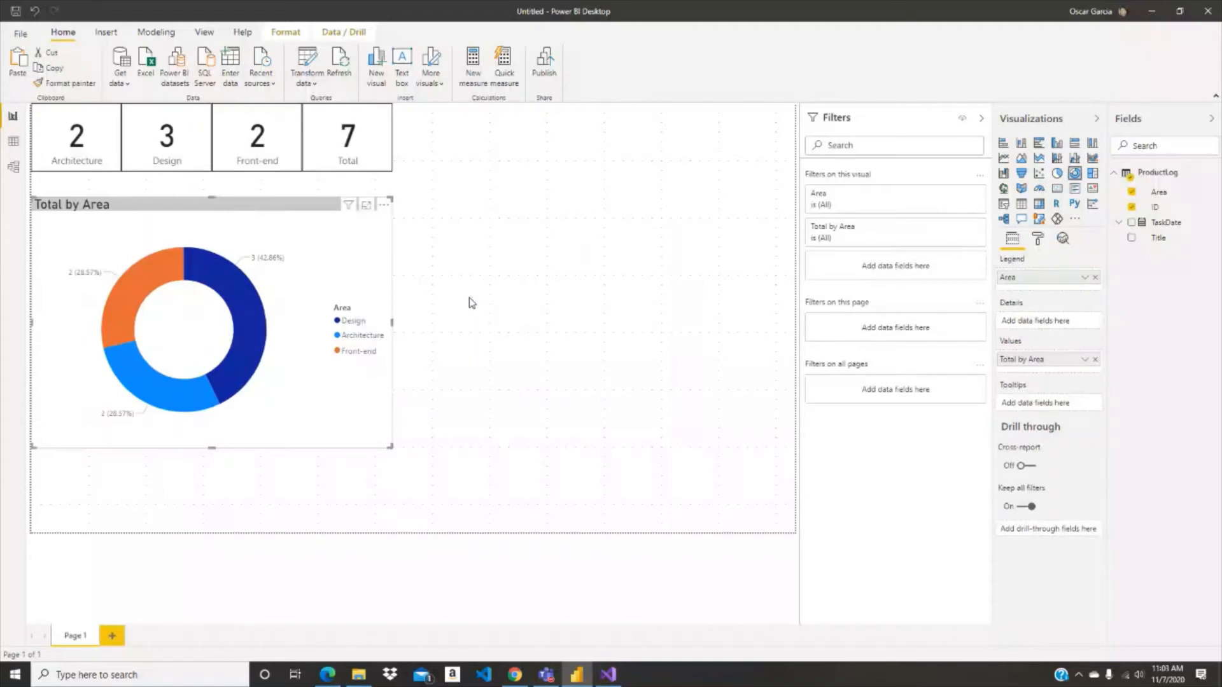
Add a stacked bar chart beside the donut chart, enlarge it to fill the remaining page width, and align the two charts
left_click(525, 237)
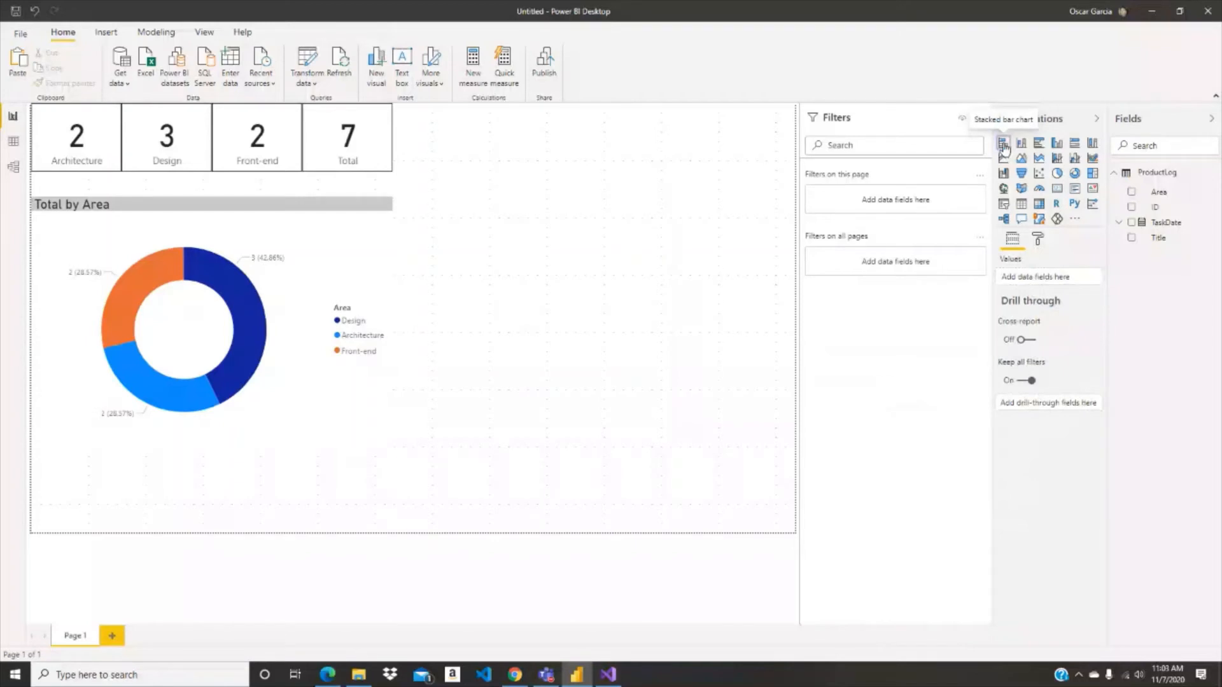
left_click(1004, 145)
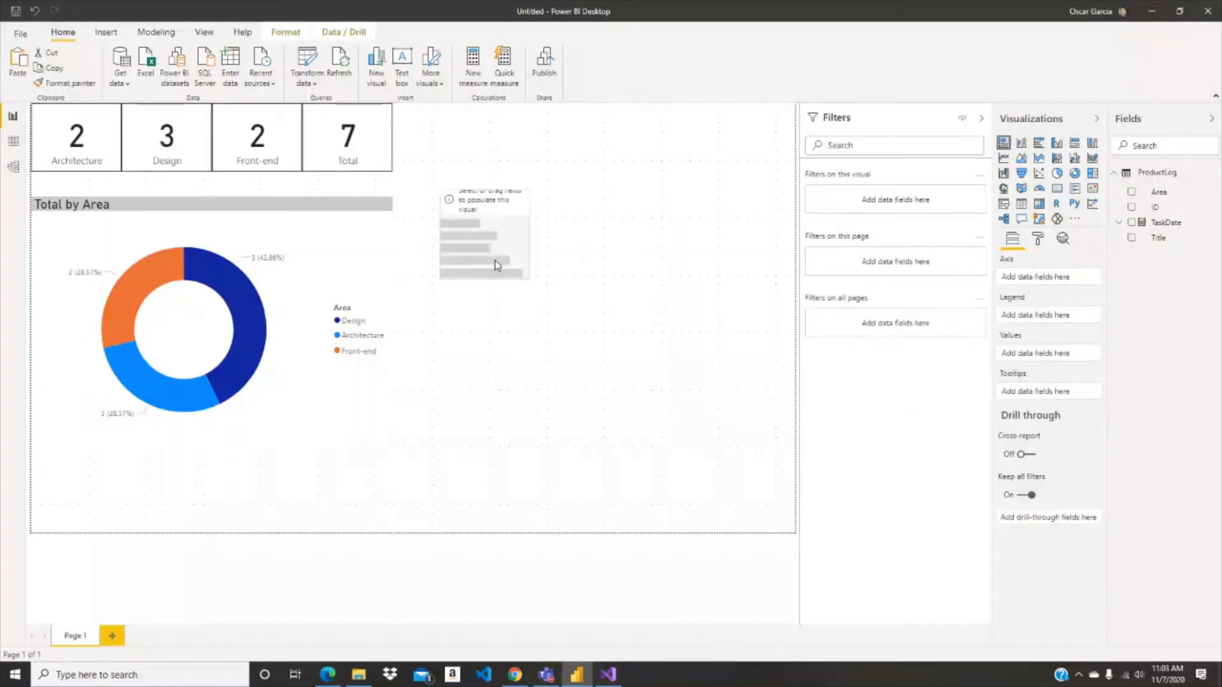
left_click_drag(494, 284, 789, 448)
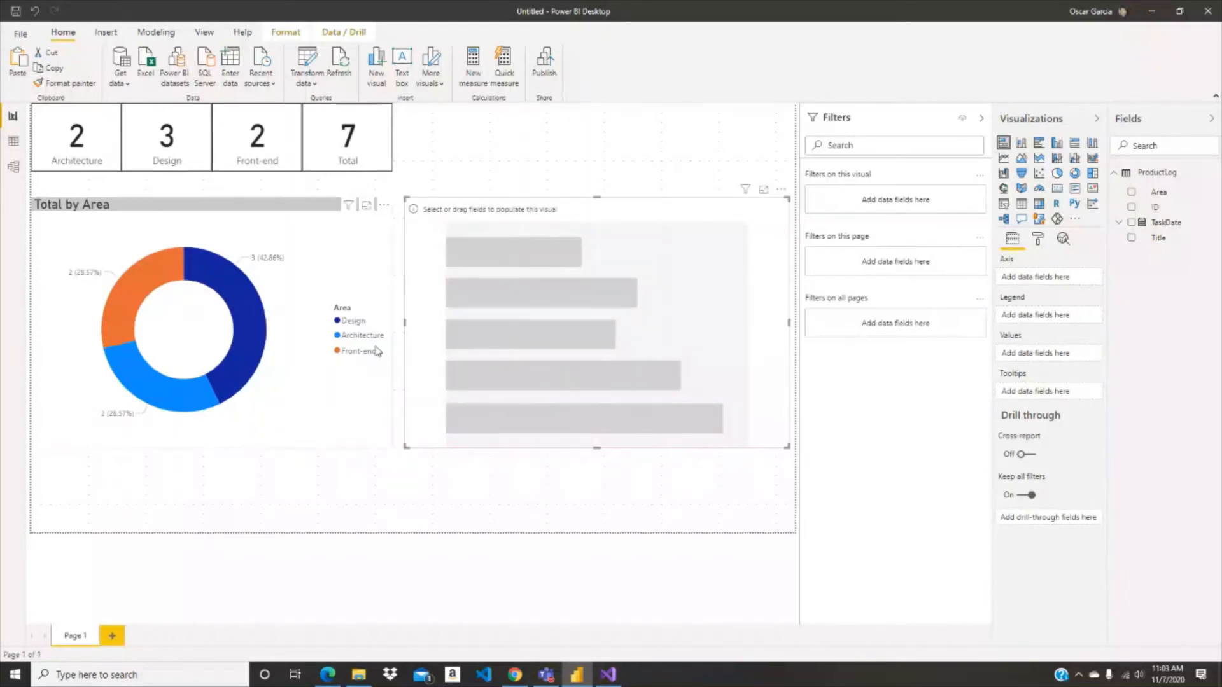
left_click(389, 328)
left_click(545, 354)
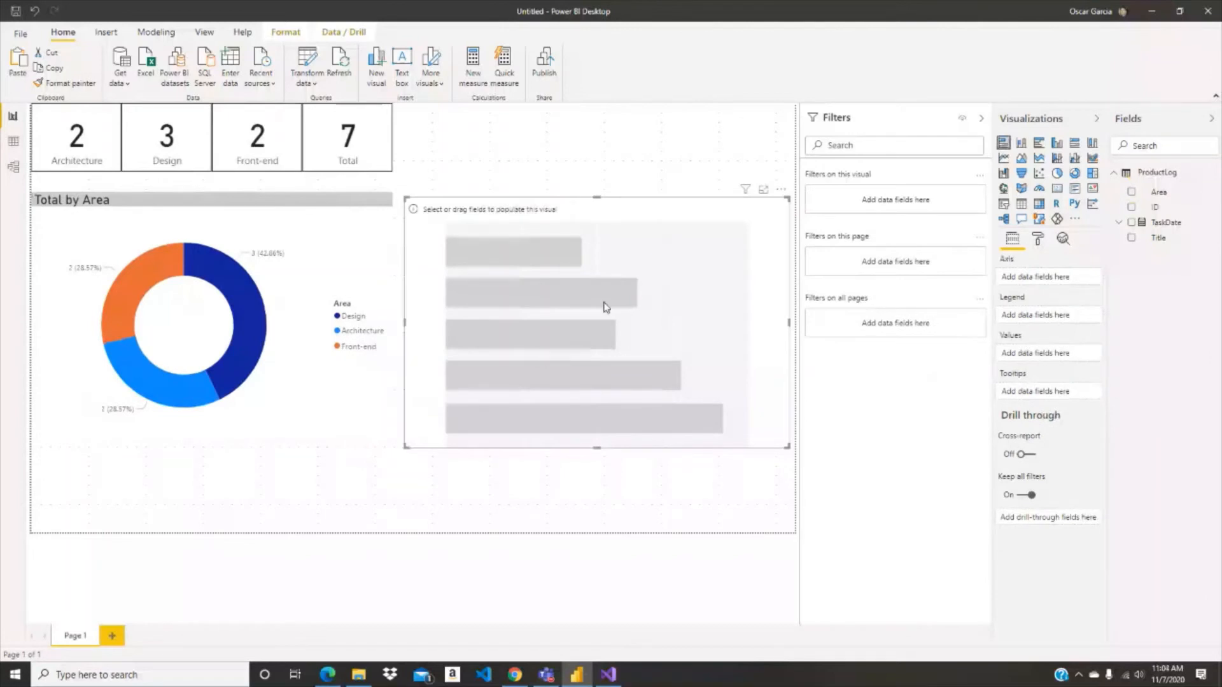
left_click_drag(610, 212, 605, 212)
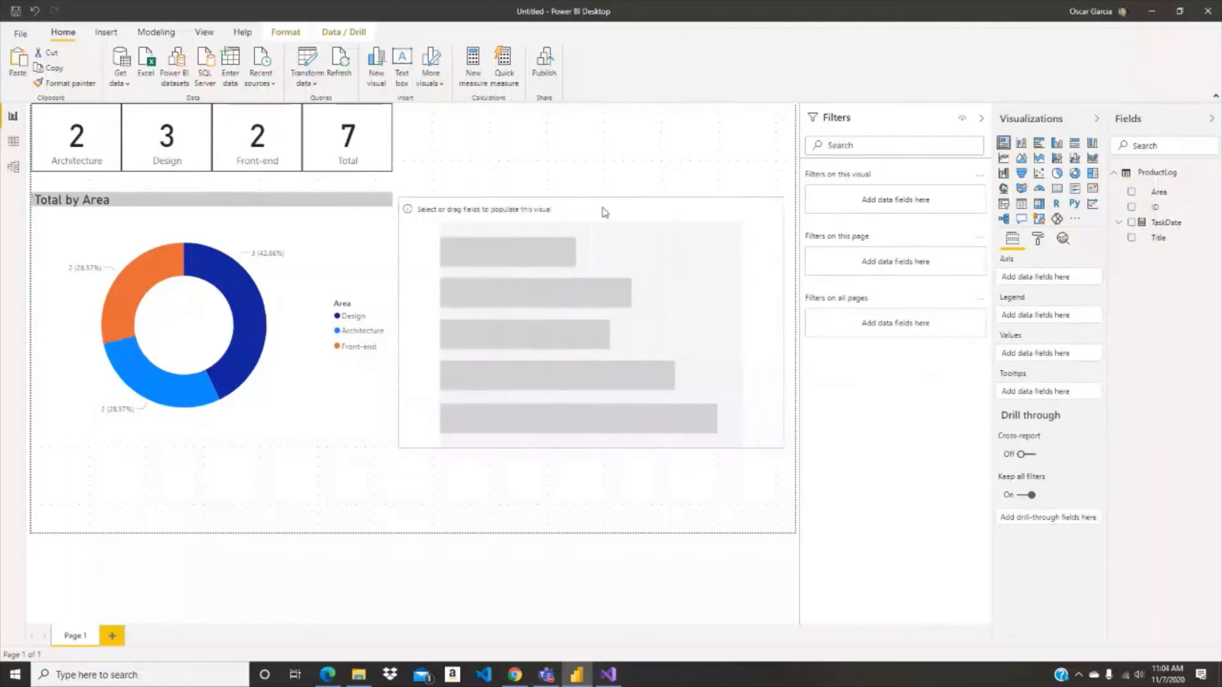
left_click(572, 329)
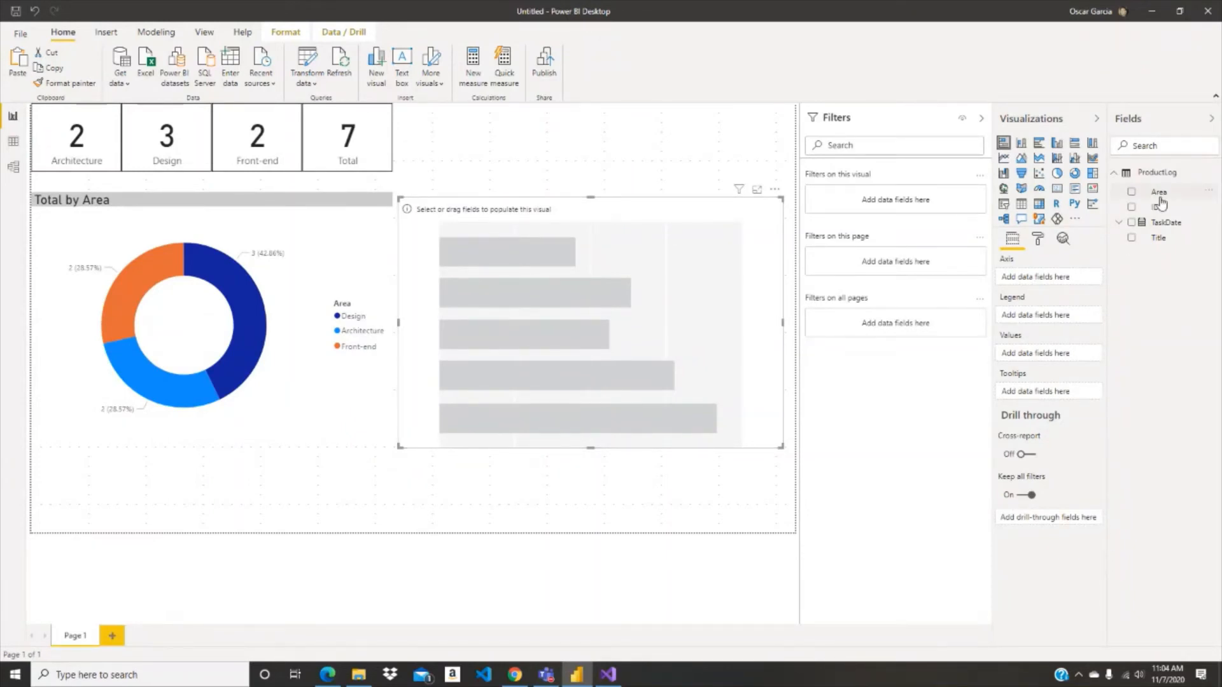
Try Area and then the TaskDate date hierarchy as the bar chart's axis, removing each one again
left_click_drag(1164, 197, 1057, 282)
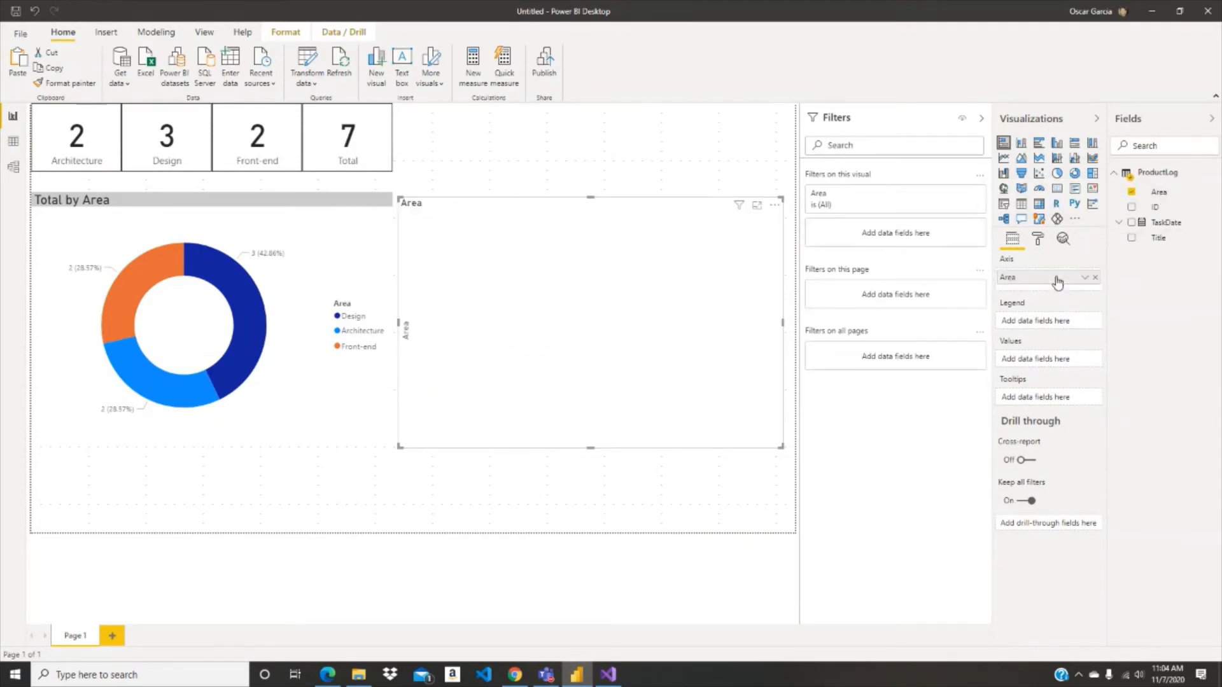
left_click(1095, 279)
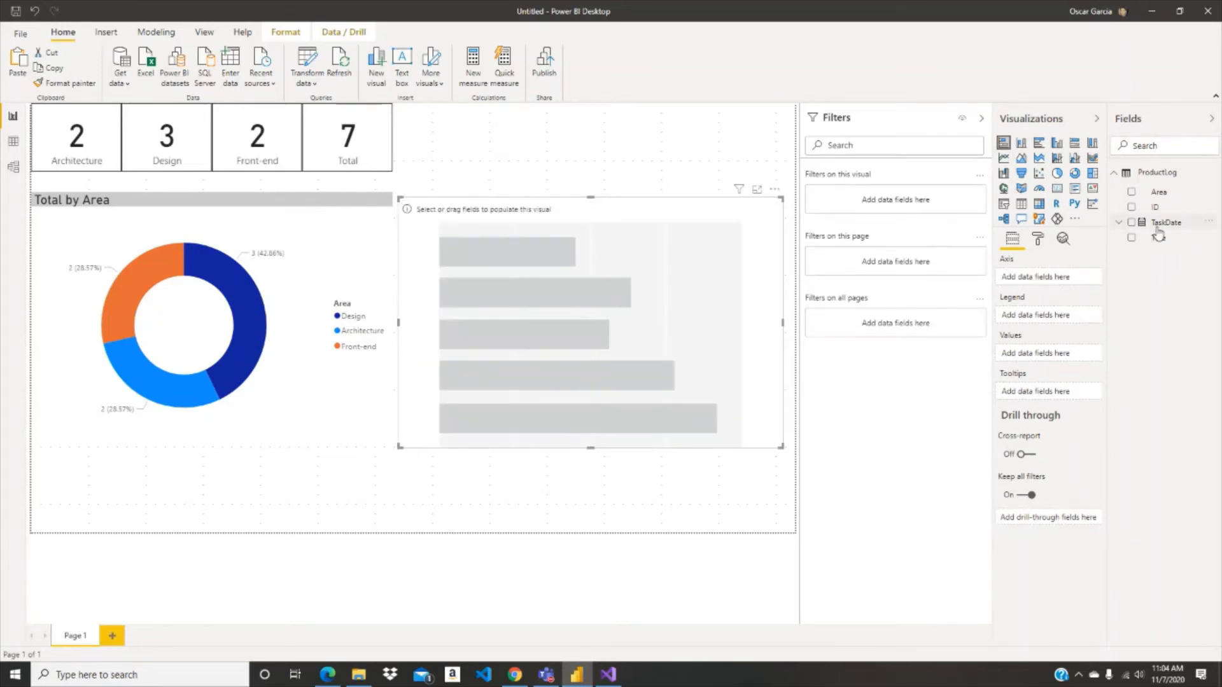
left_click_drag(1159, 231, 1064, 287)
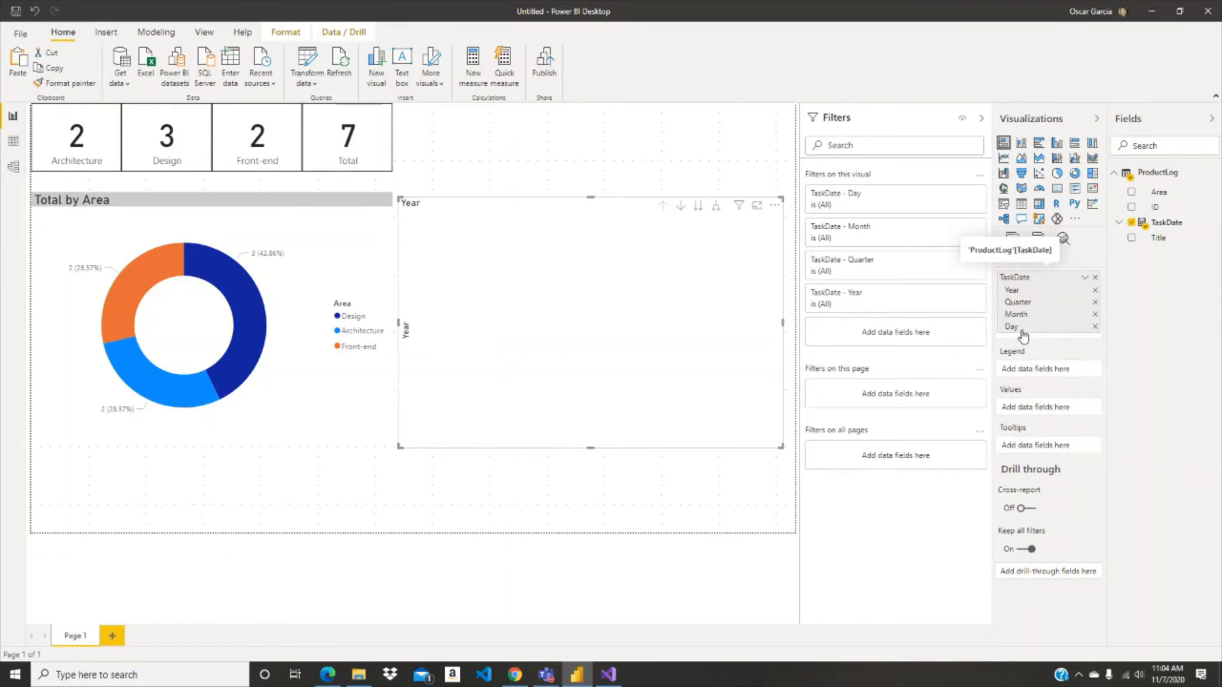
left_click(1095, 278)
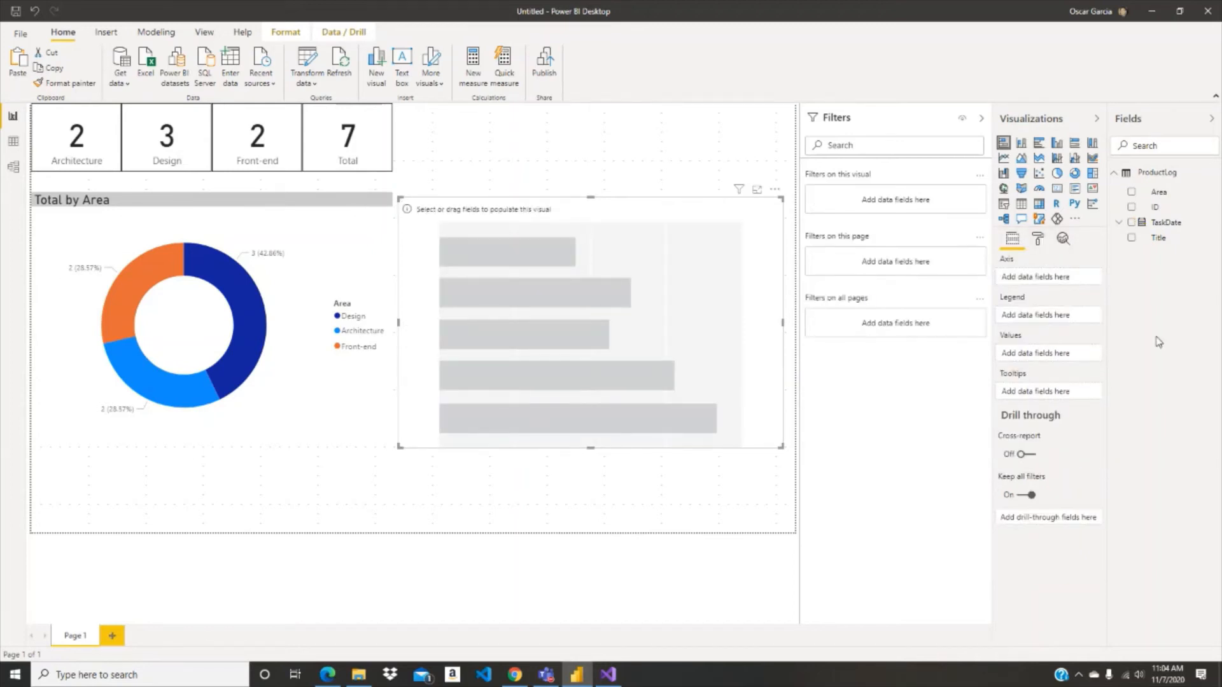
Create a calculated column in ProductLog with the formula DayName = FORMAT(ProductLog[TaskDate],"ddd")
left_click(1119, 222)
left_click(1124, 238)
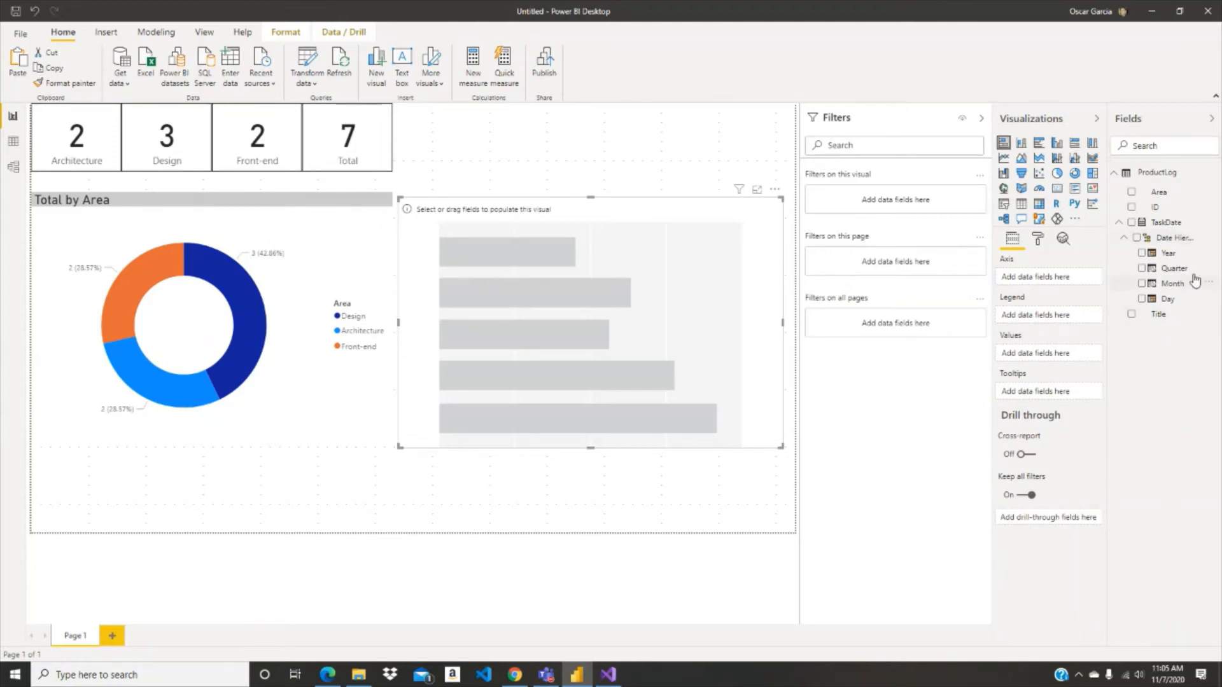
left_click(1209, 223)
key("Escape")
left_click(1159, 297)
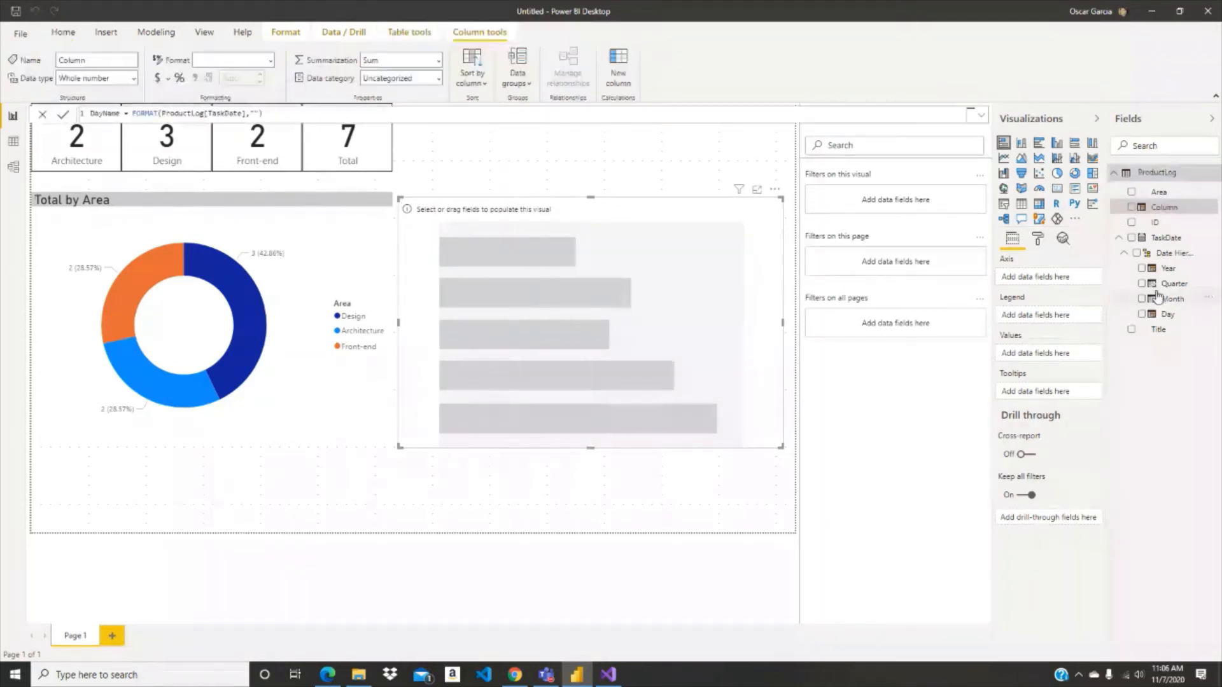
key("Return")
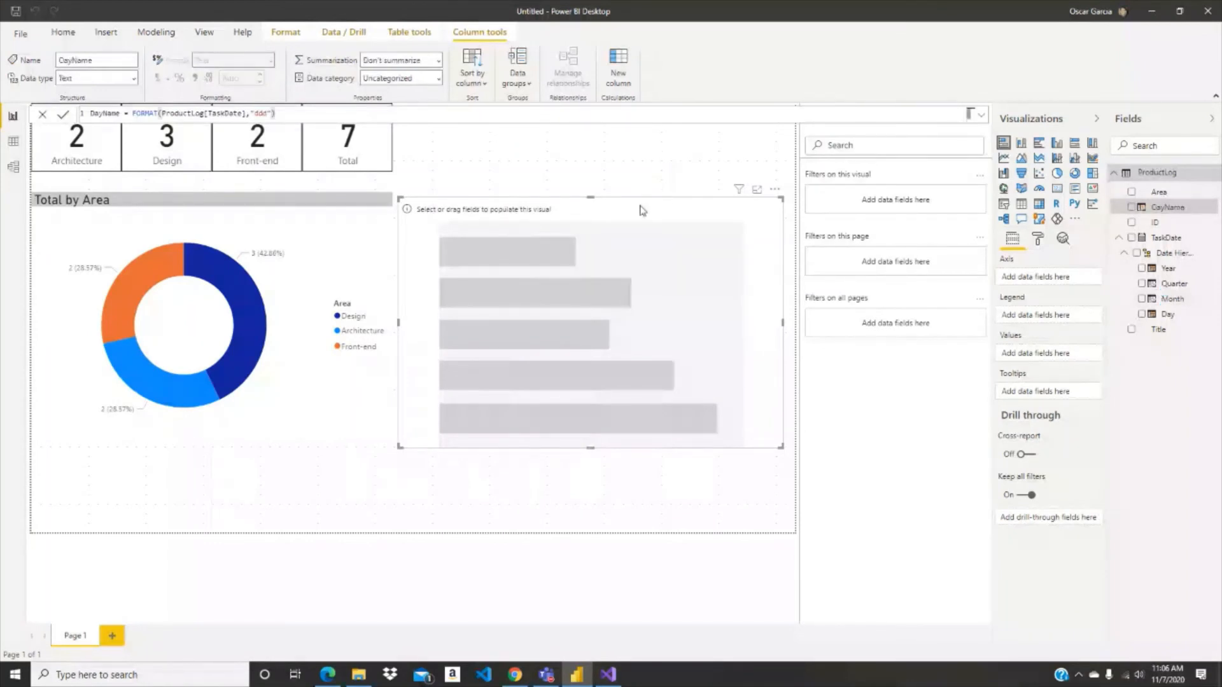
left_click(532, 160)
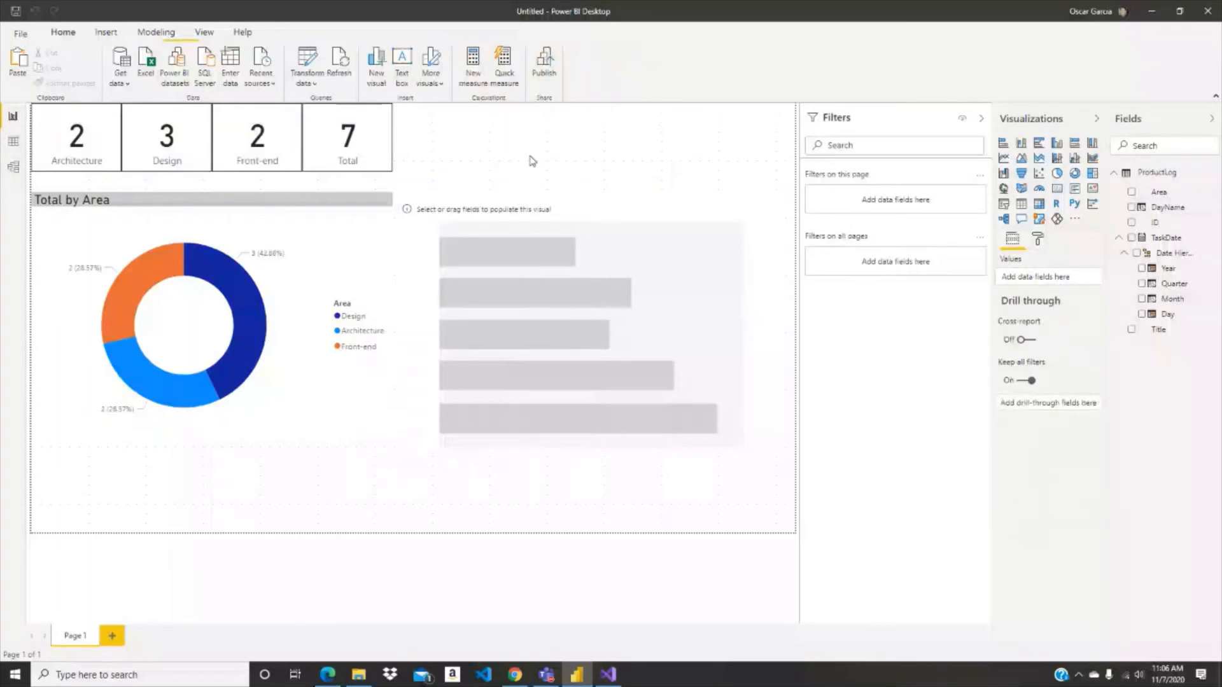
Populate the stacked bar chart with DayName as both axis and legend and the count of ID as values
left_click(546, 245)
left_click_drag(1159, 210, 1052, 284)
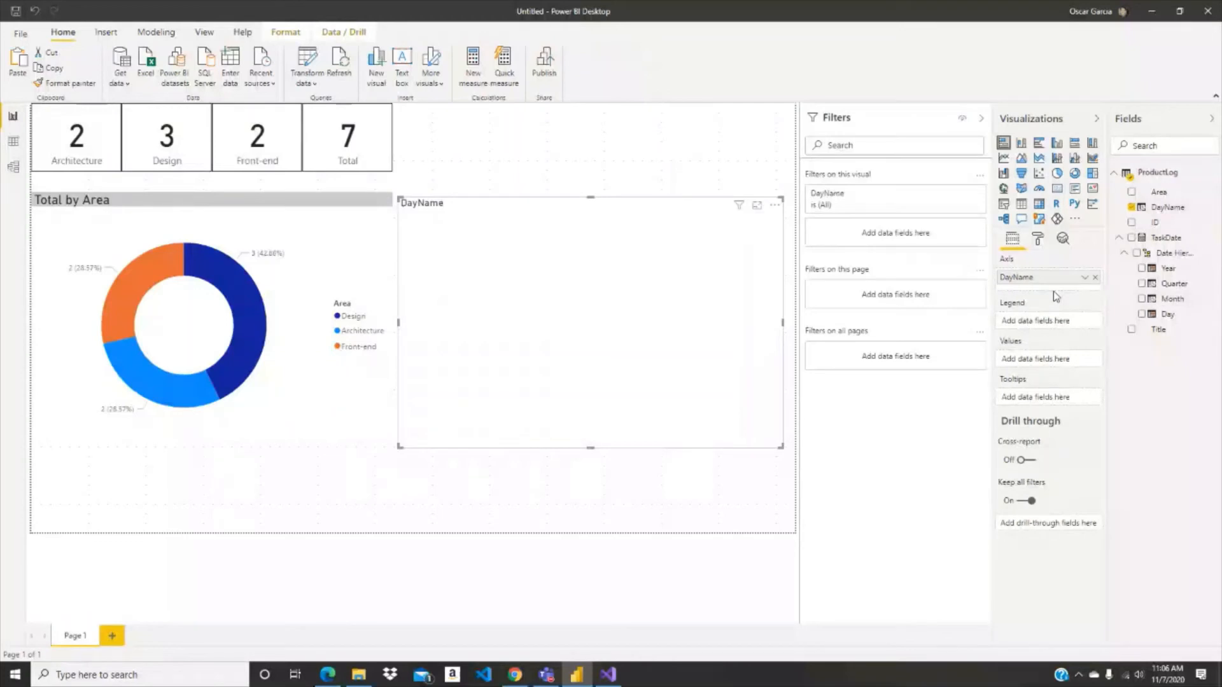
left_click_drag(1159, 209, 1038, 325)
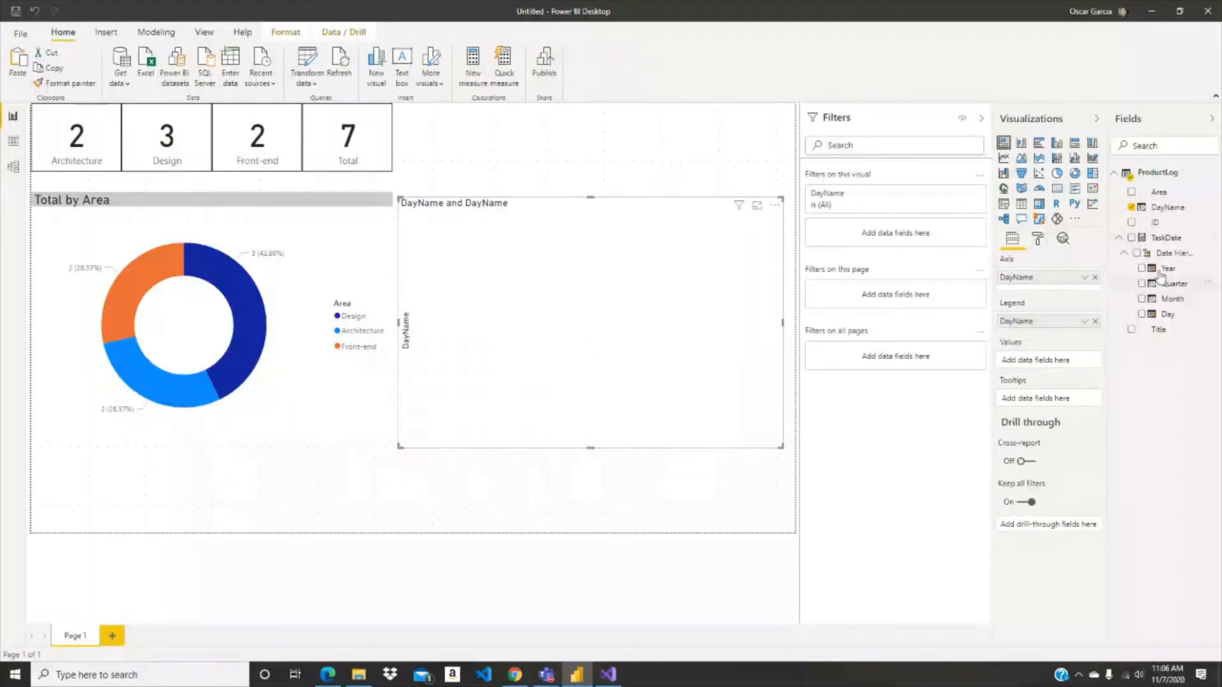
left_click(1125, 255)
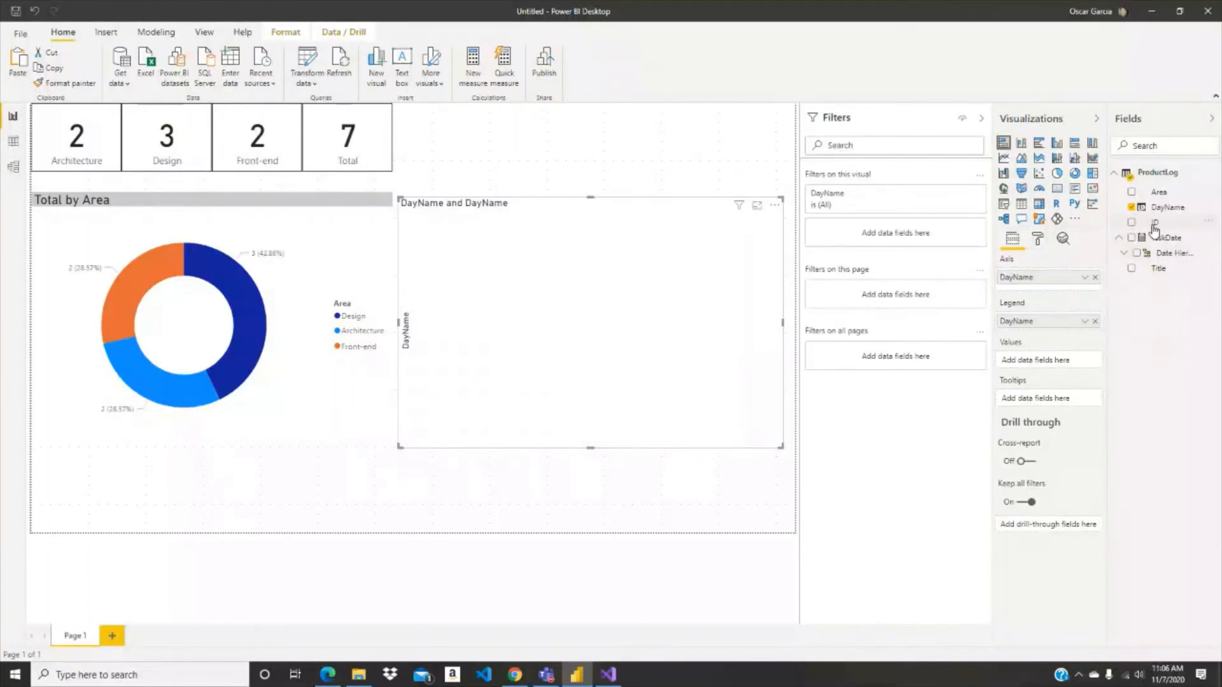
left_click_drag(1154, 229, 1051, 361)
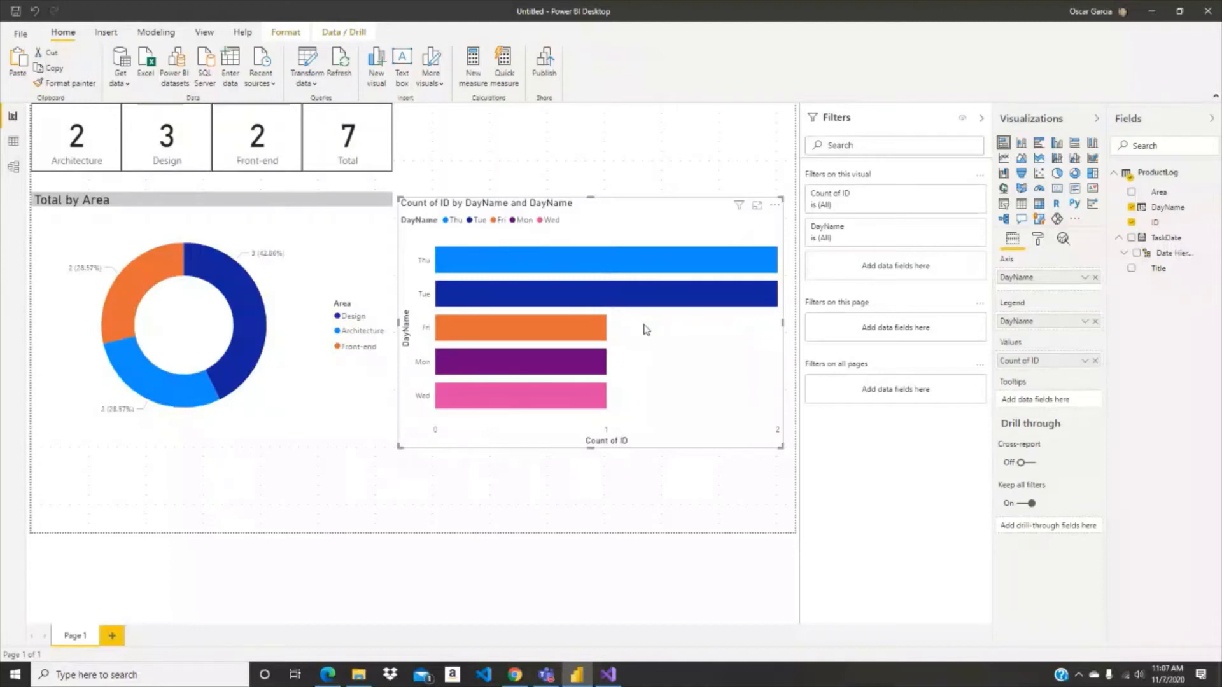
left_click(775, 205)
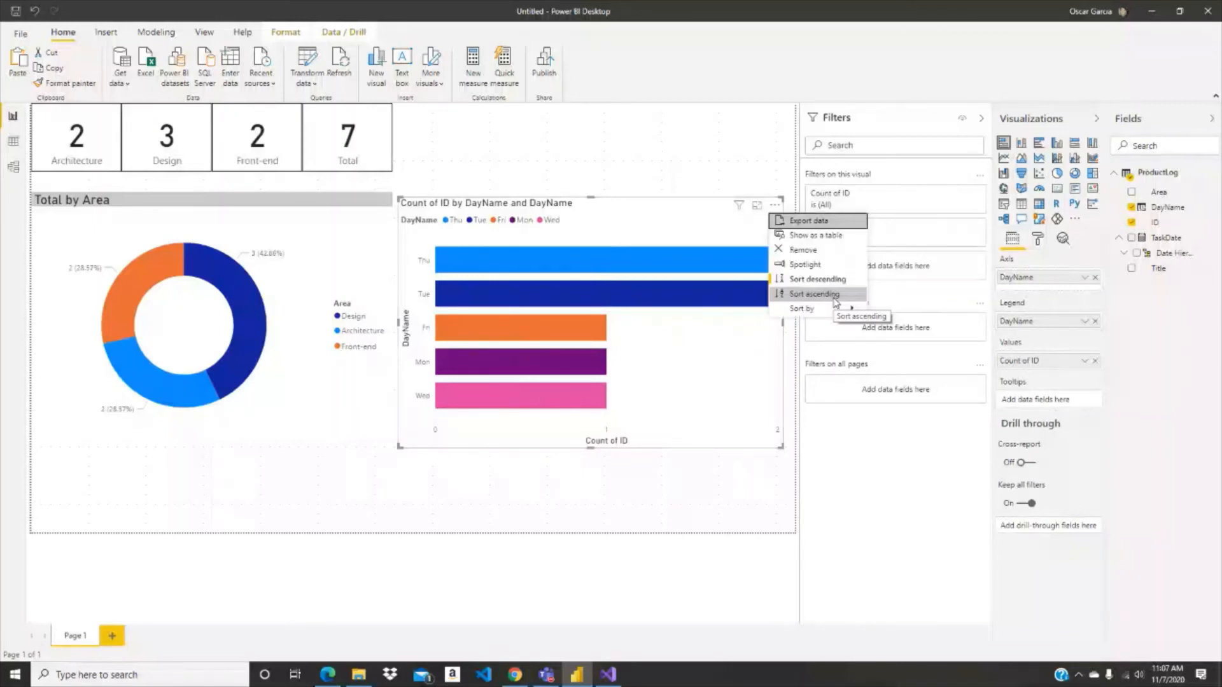
mouse_move(794, 313)
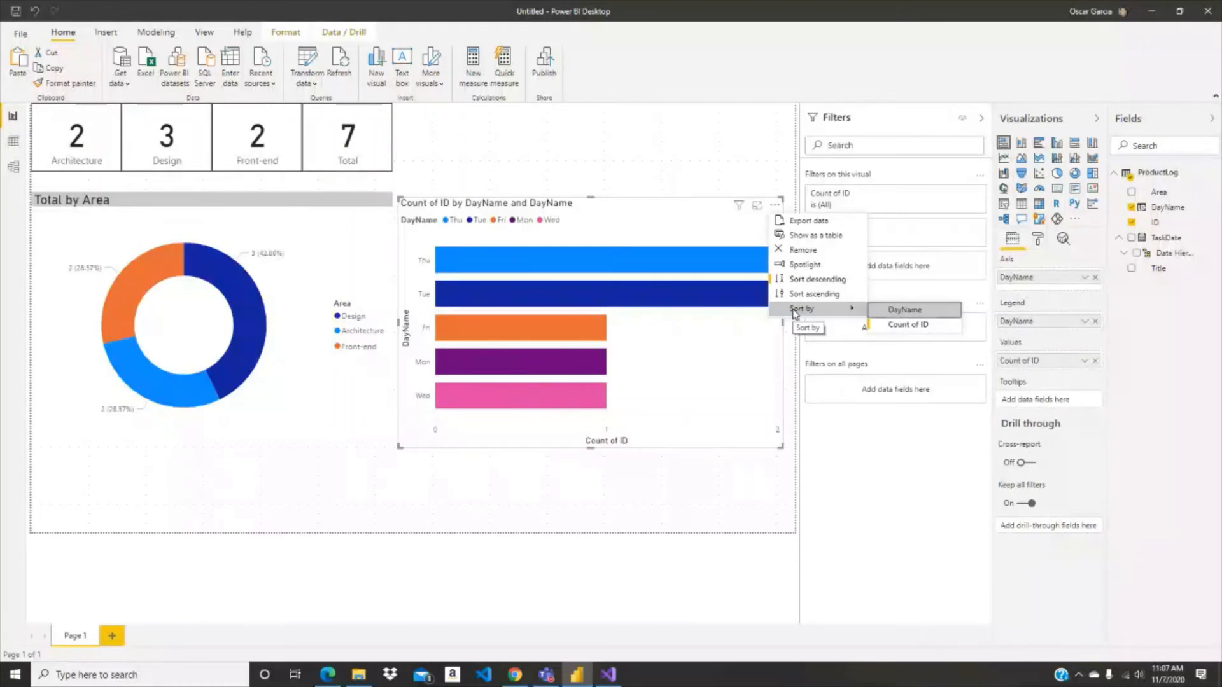
left_click(923, 48)
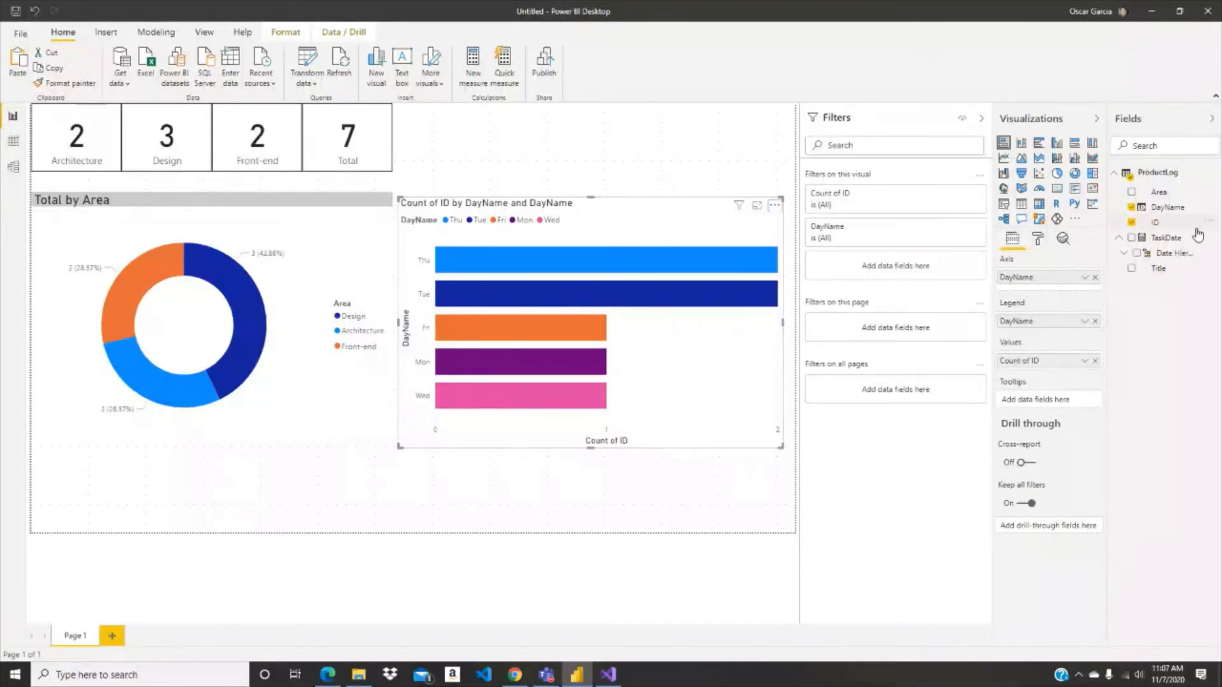
Try adding TaskDate's Day field to the bar chart's tooltips, and remove it again
left_click(1125, 254)
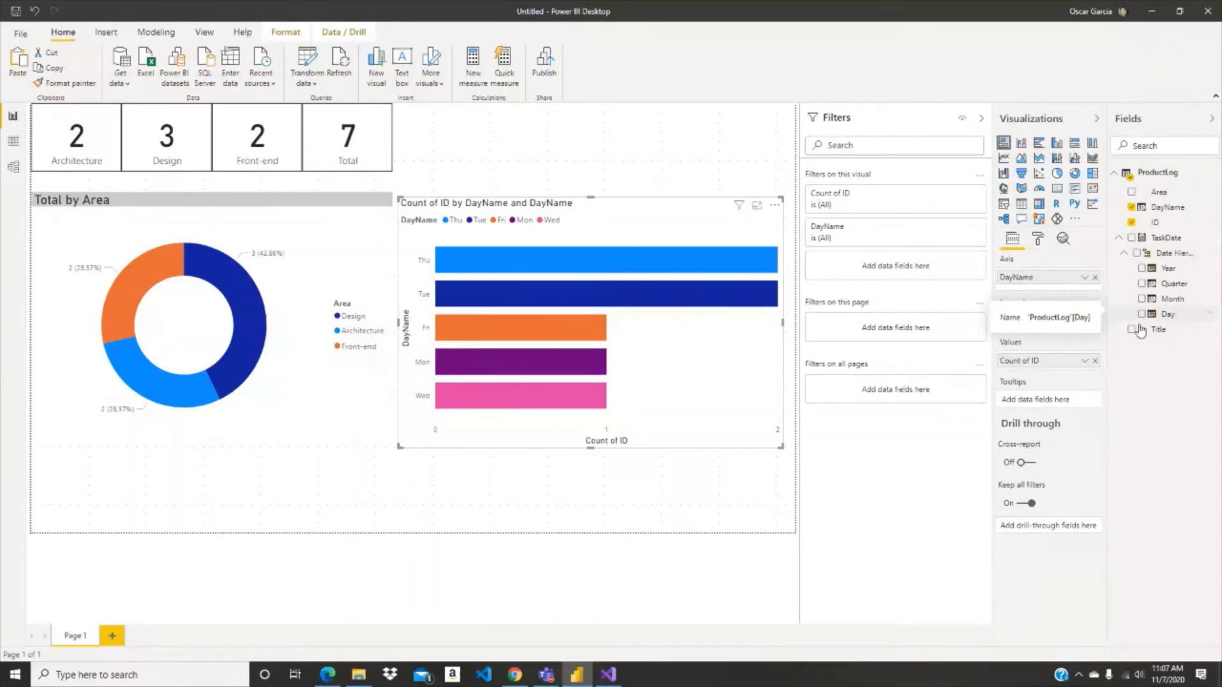
left_click_drag(1140, 330, 1100, 412)
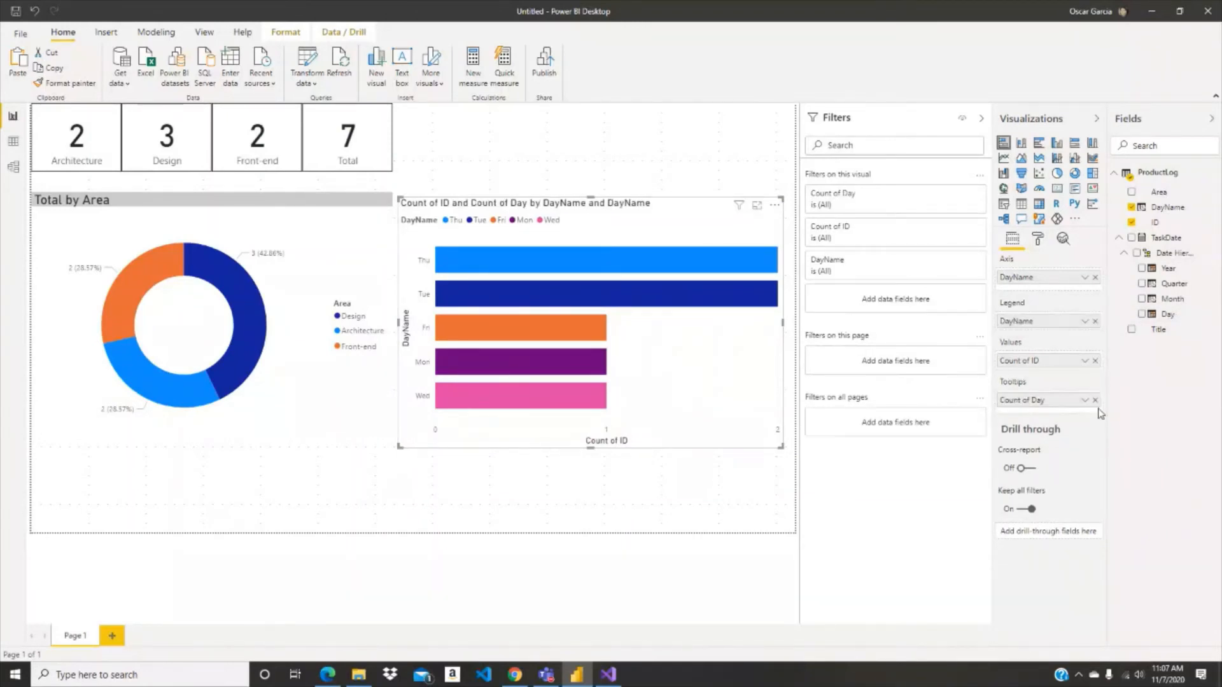
left_click(1084, 401)
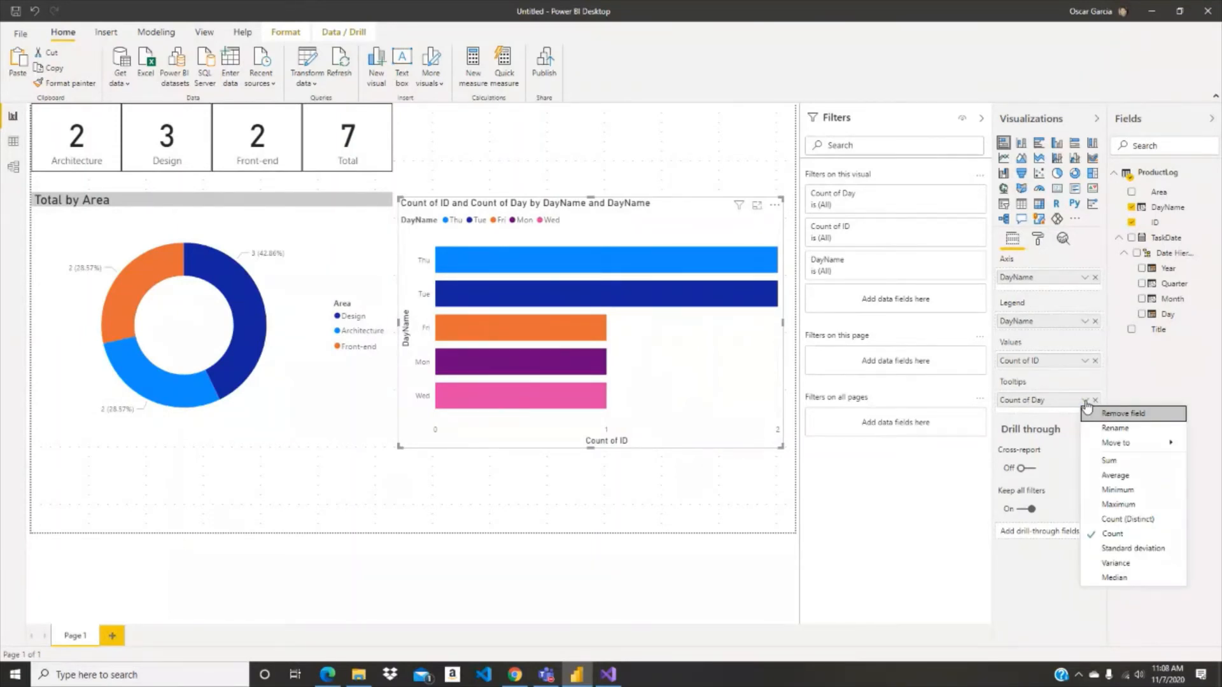
left_click(1085, 401)
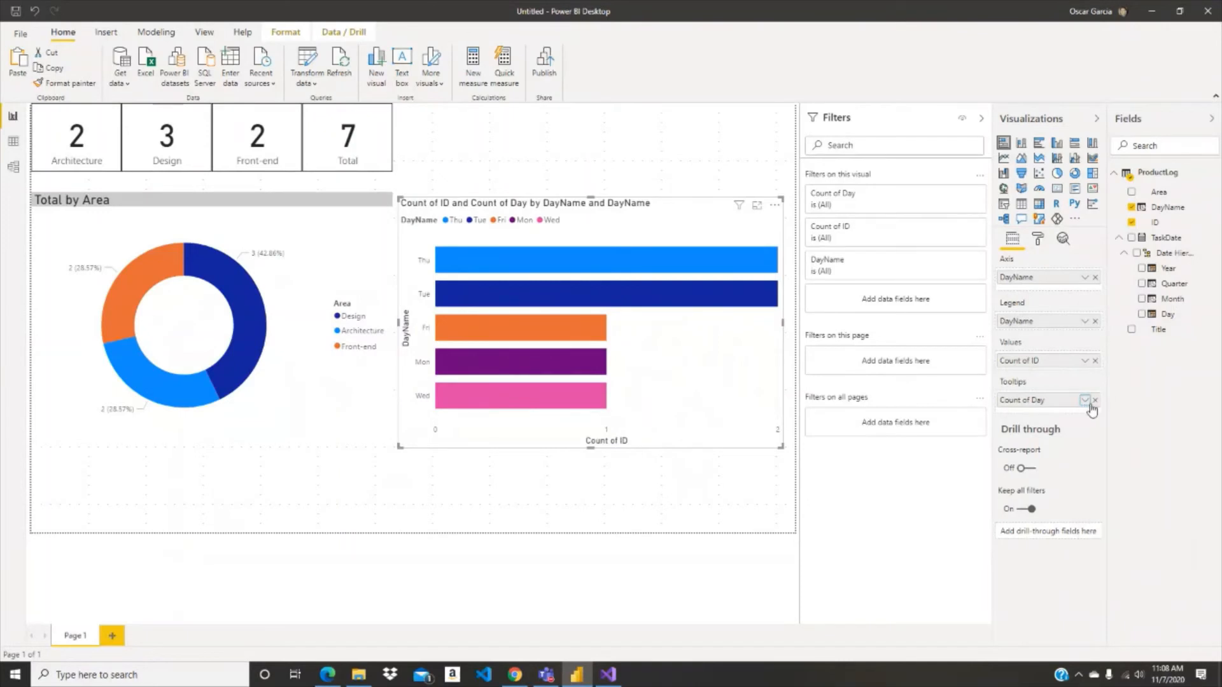
left_click(1094, 400)
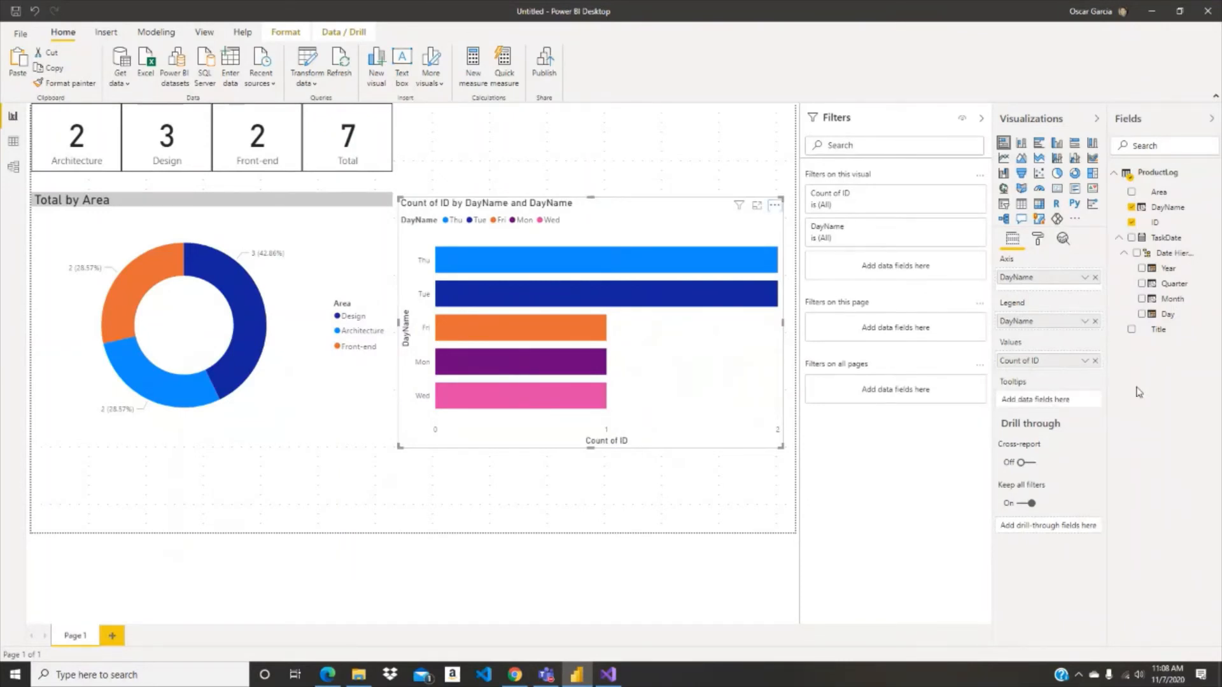
Create a calculated column in ProductLog with the formula DayNumber = WEEKDAY(ProductLog[TaskDate],1)
right_click(1191, 237)
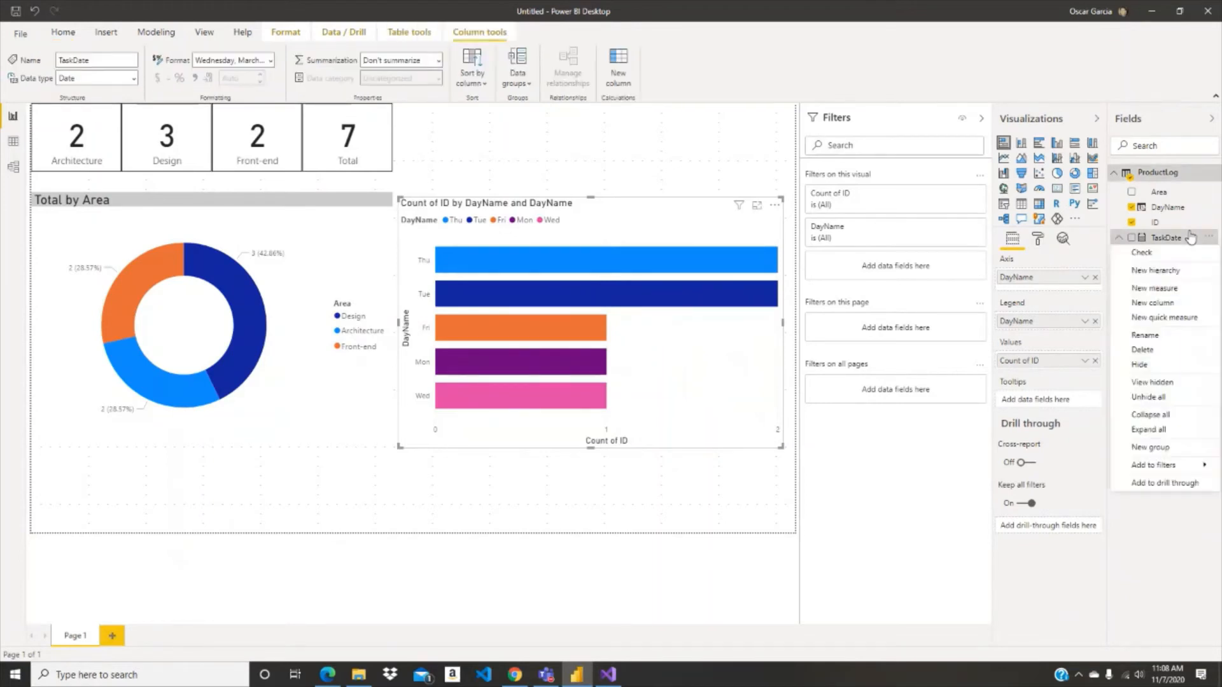
left_click(1171, 303)
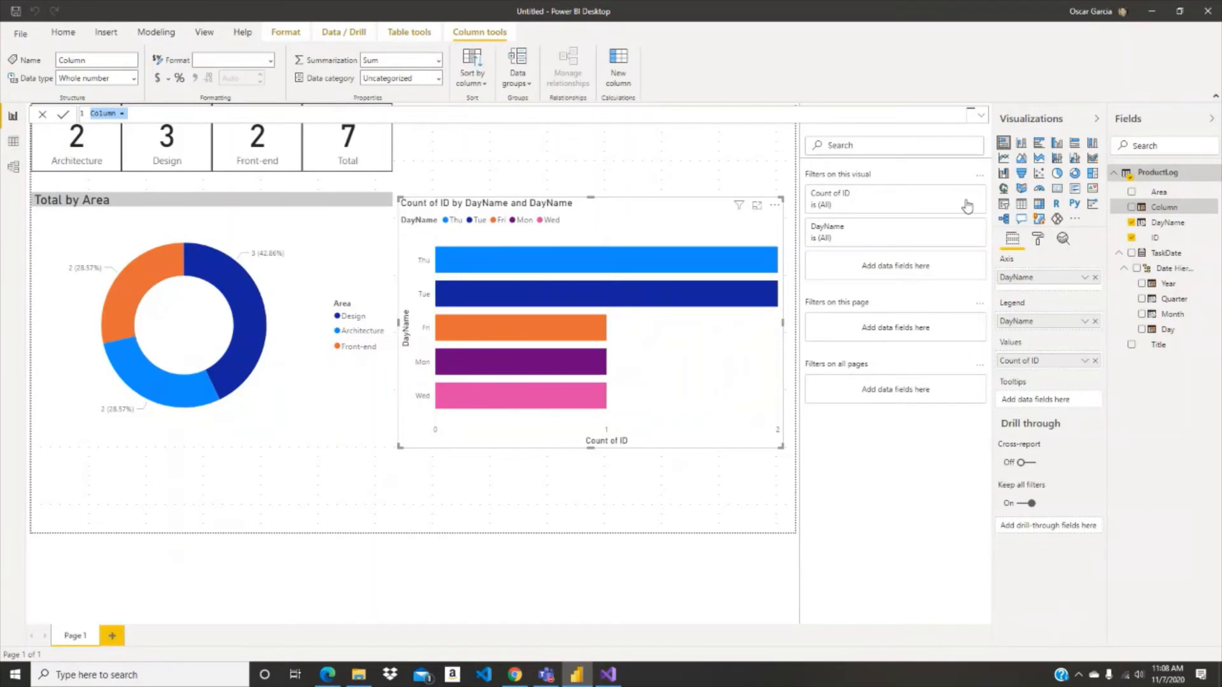
type("DayNumber =")
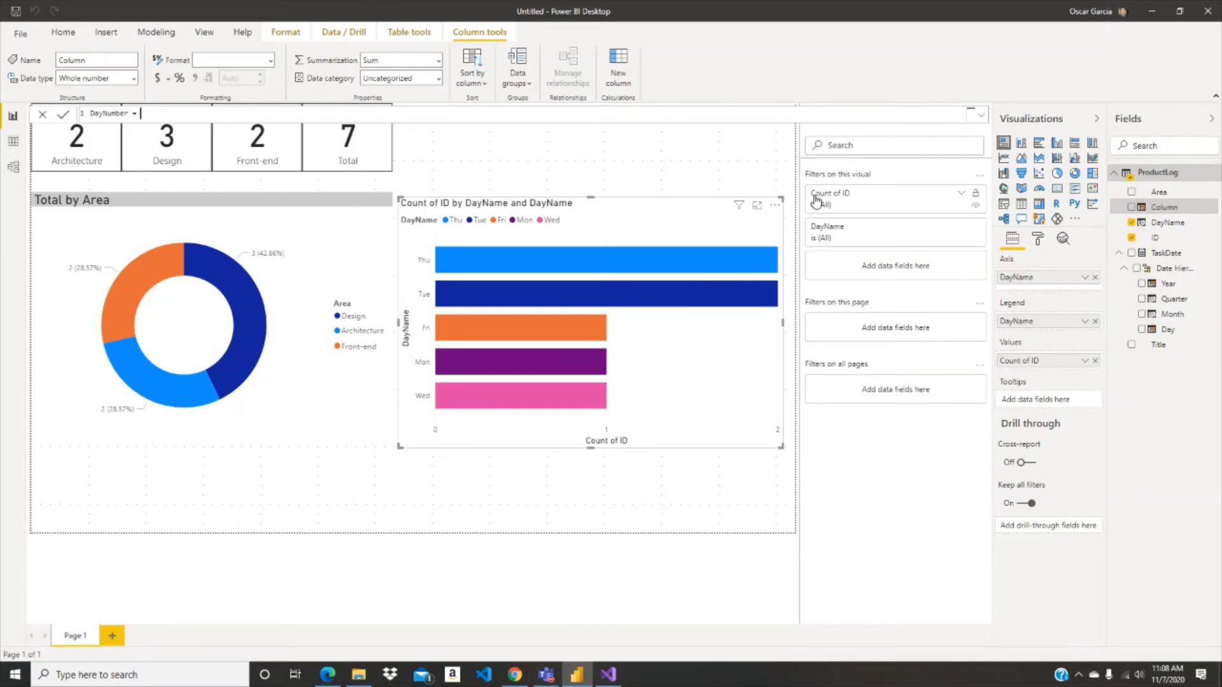
type("WEEKDAY(pr")
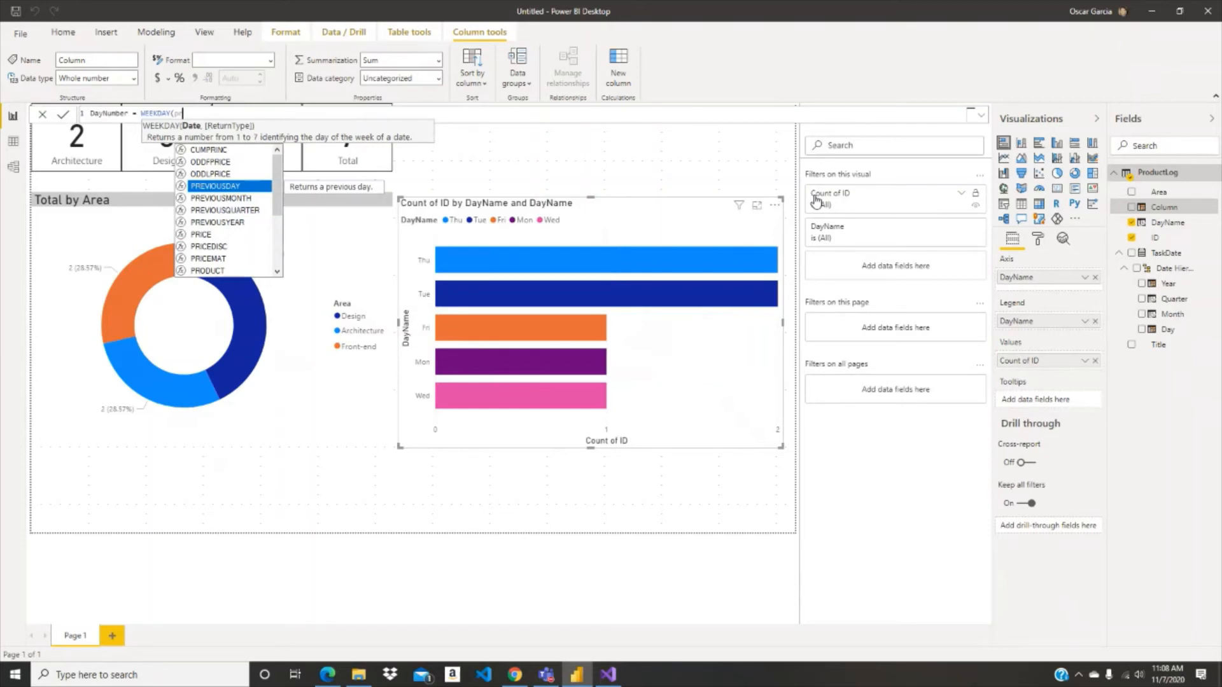
type("oductLog[TaskDate],1")
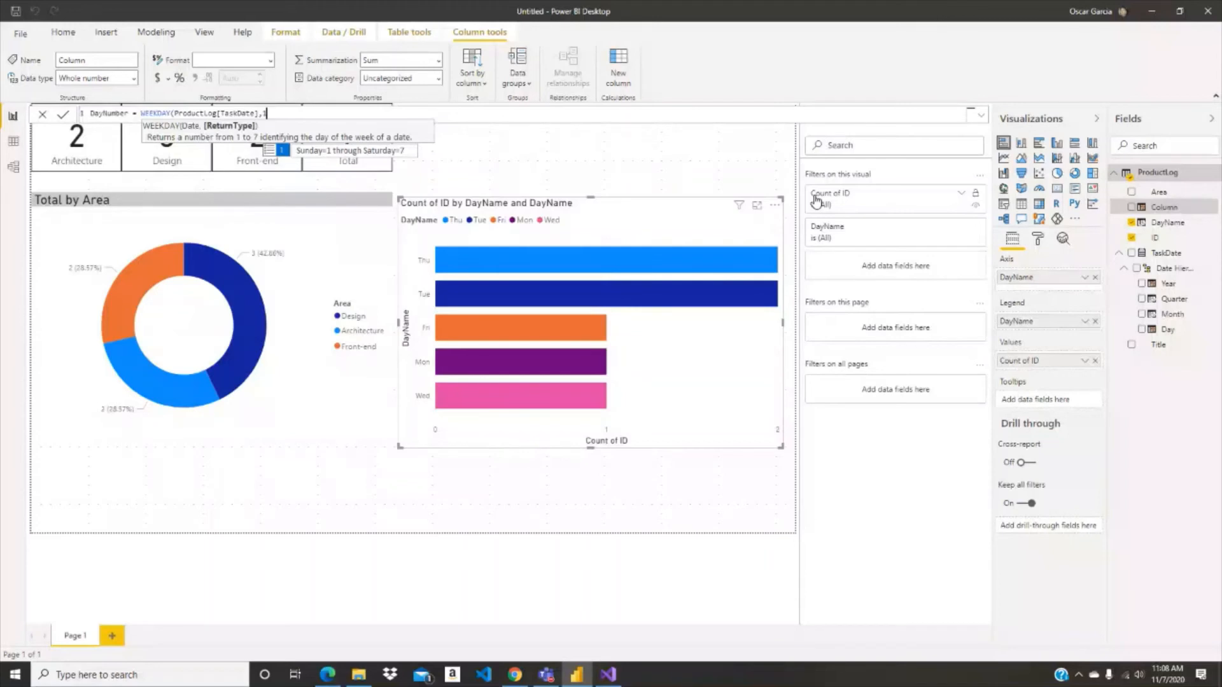
type(")")
key("Return")
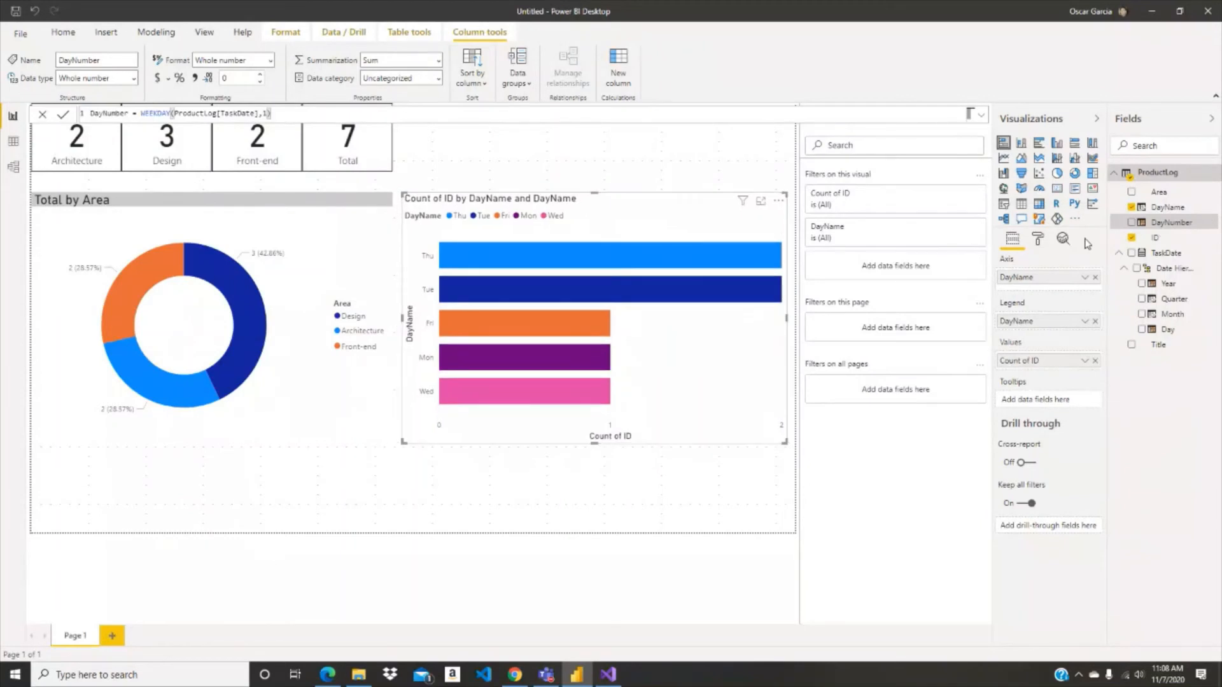
Add DayNumber to the bar chart's tooltips and sort the chart by DayNumber in ascending order
left_click_drag(1136, 224, 1056, 407)
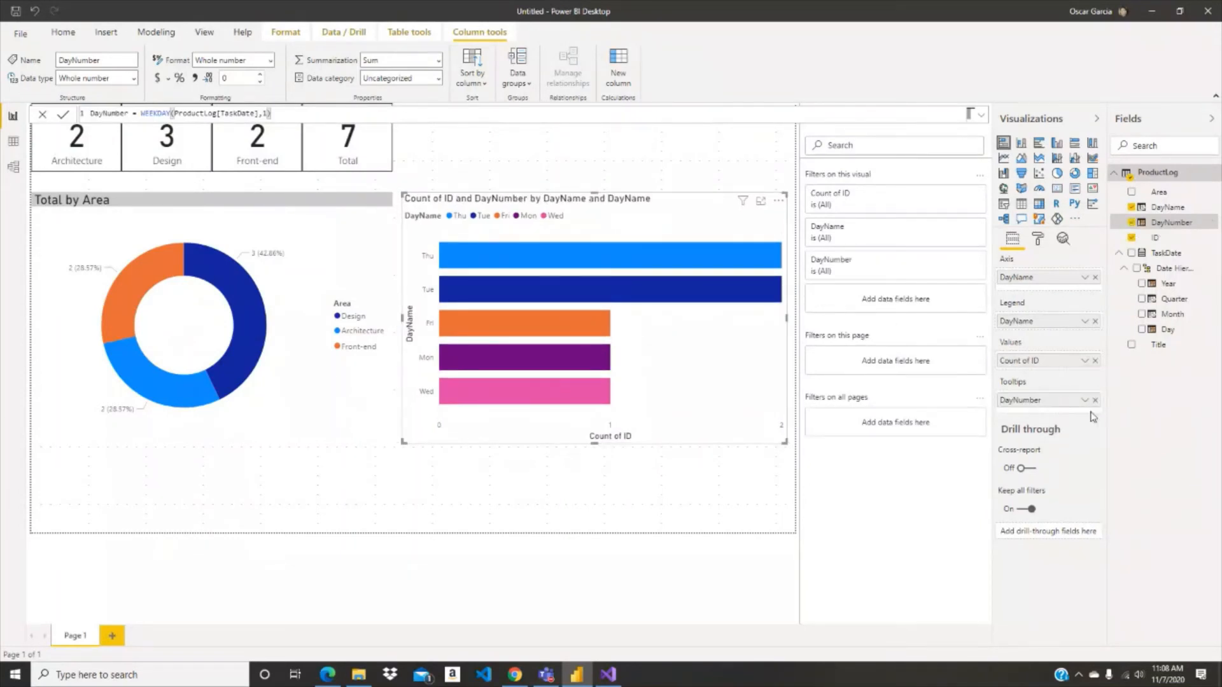
left_click(778, 199)
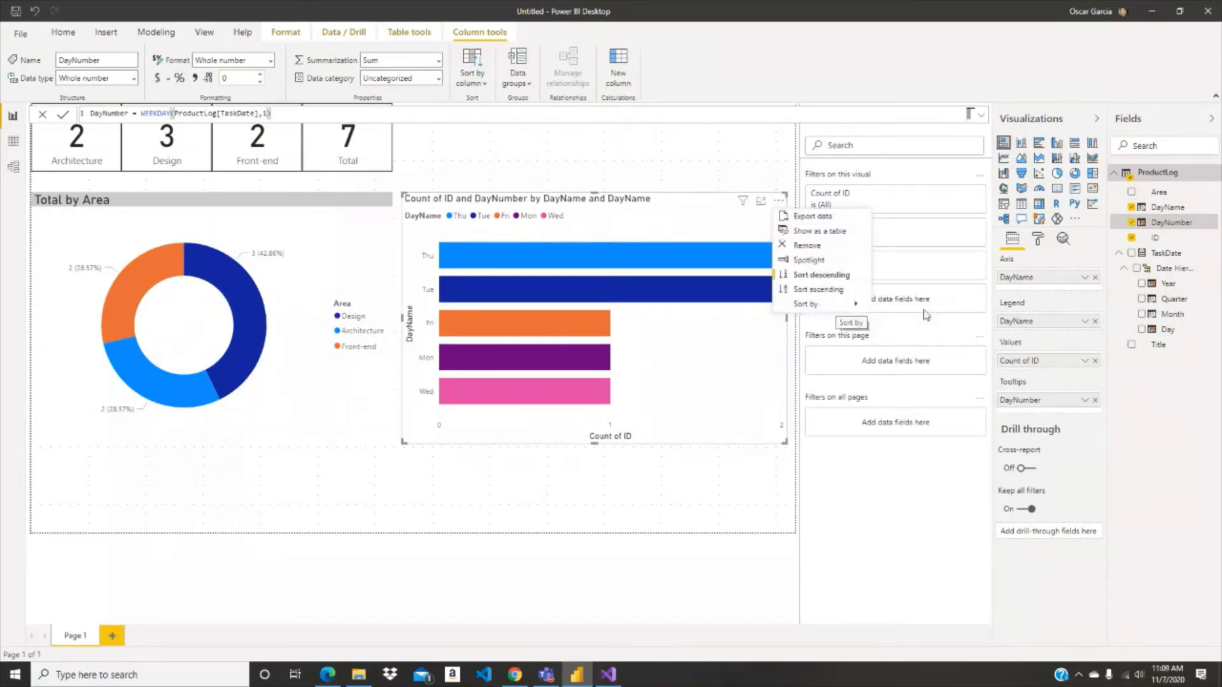
mouse_move(856, 304)
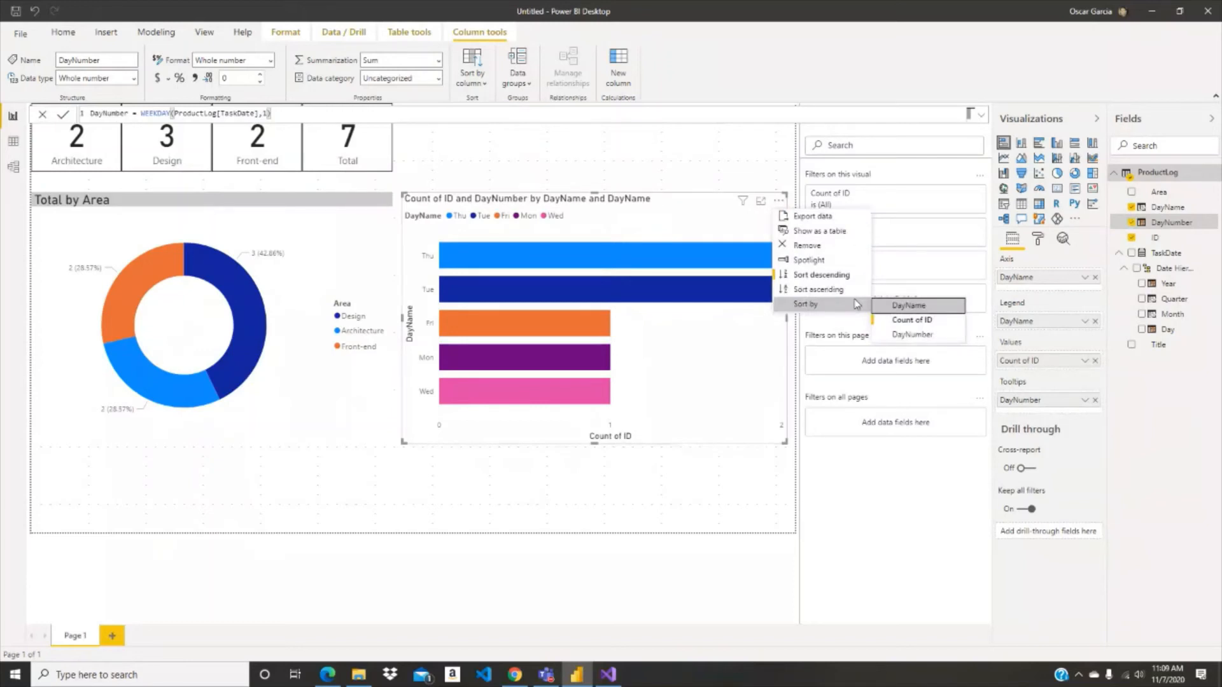
left_click(911, 335)
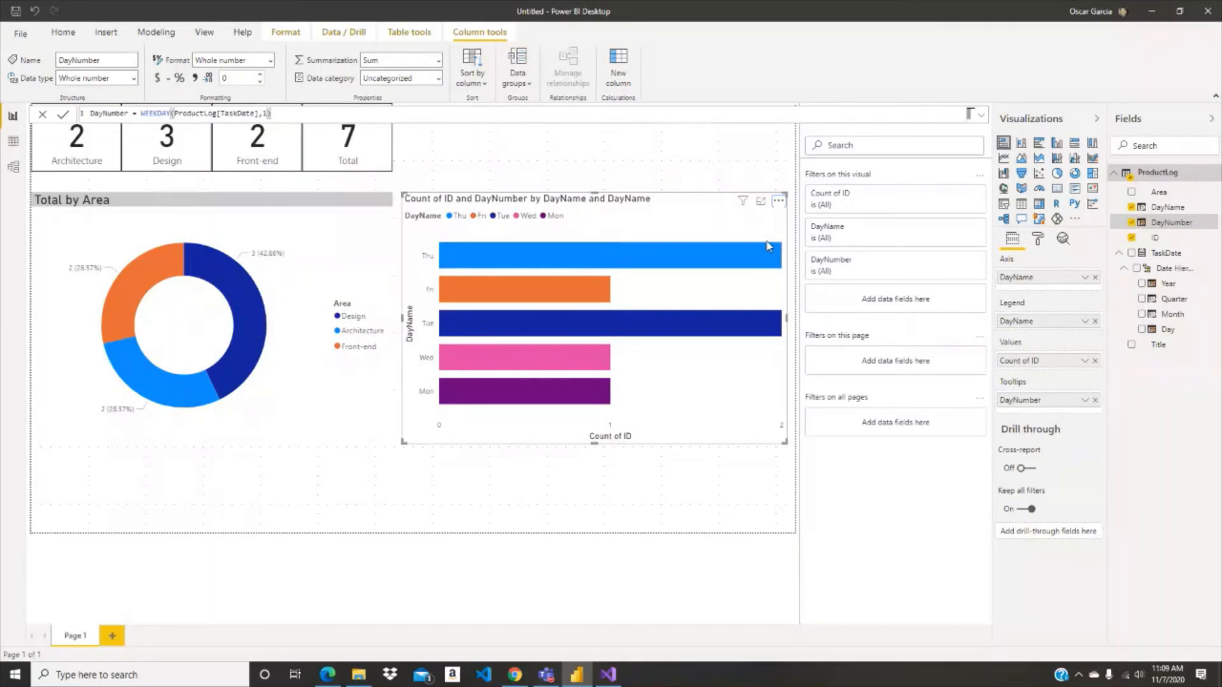
left_click(778, 202)
left_click(824, 289)
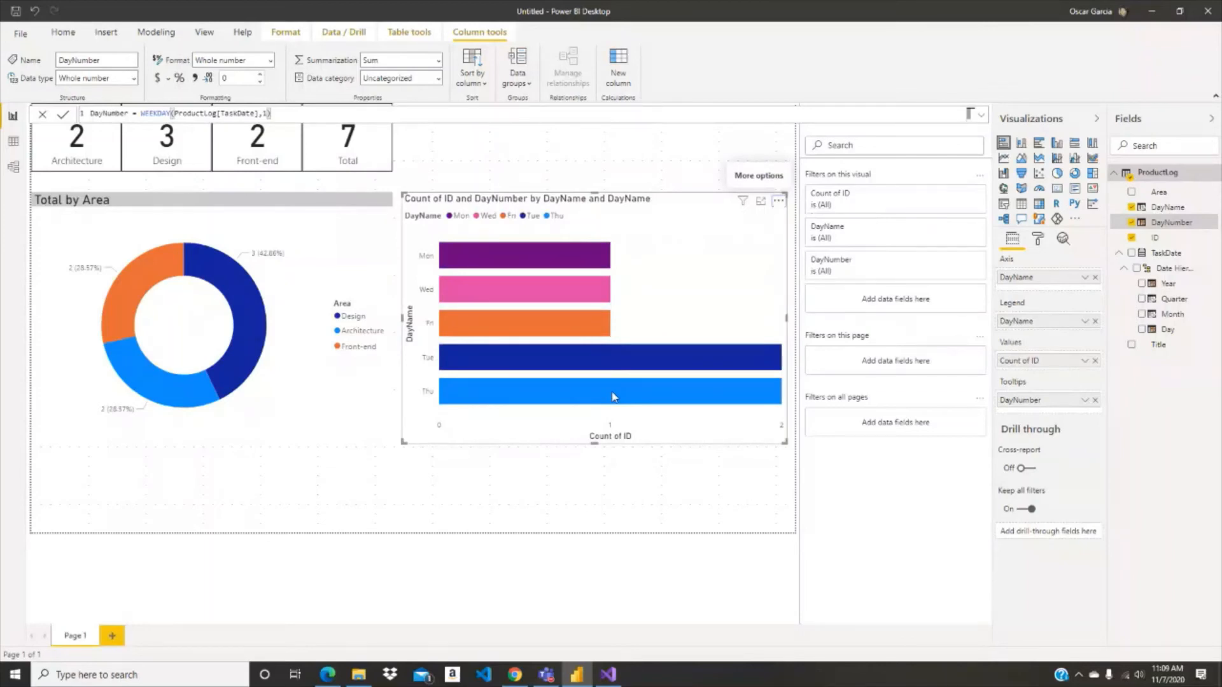
mouse_move(613, 397)
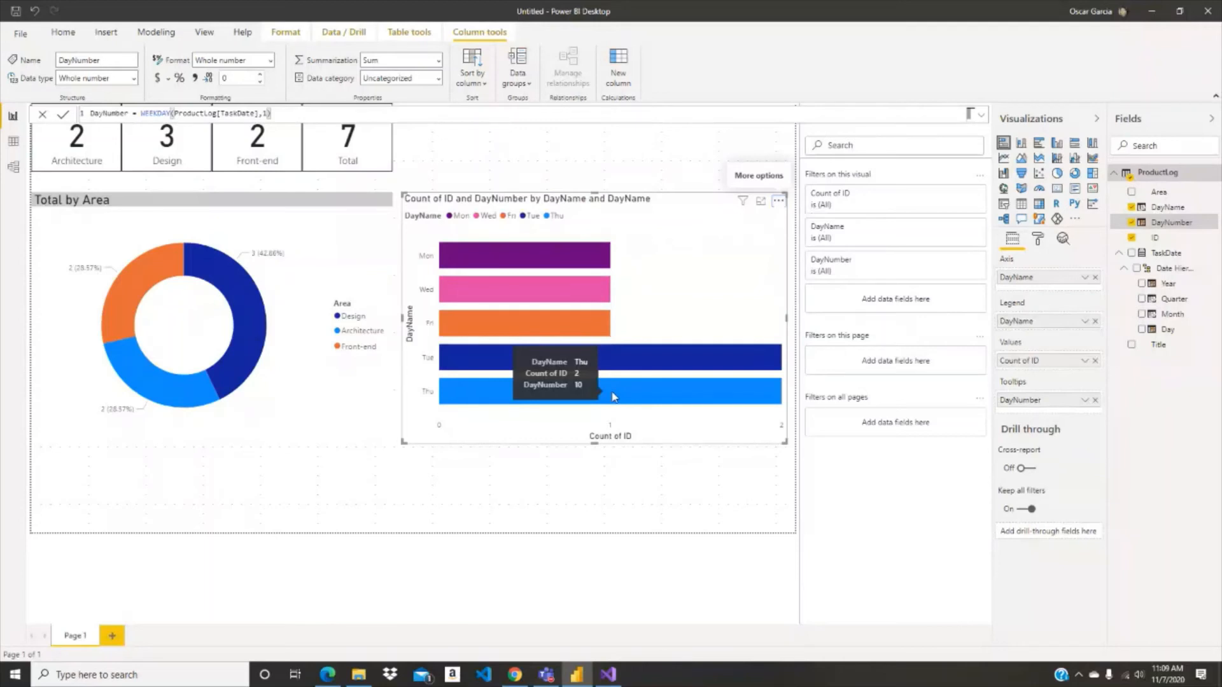
left_click(533, 258)
left_click(724, 253)
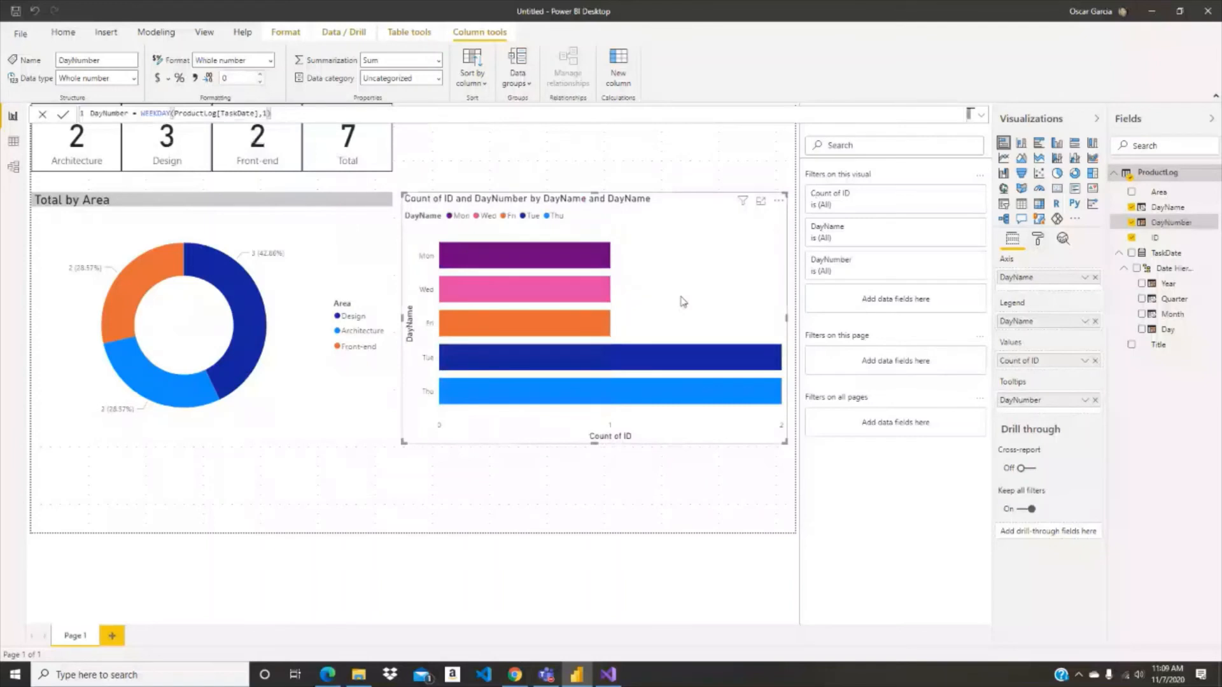
Turn on data labels for the bar chart and set their position to Inside end
left_click(1037, 239)
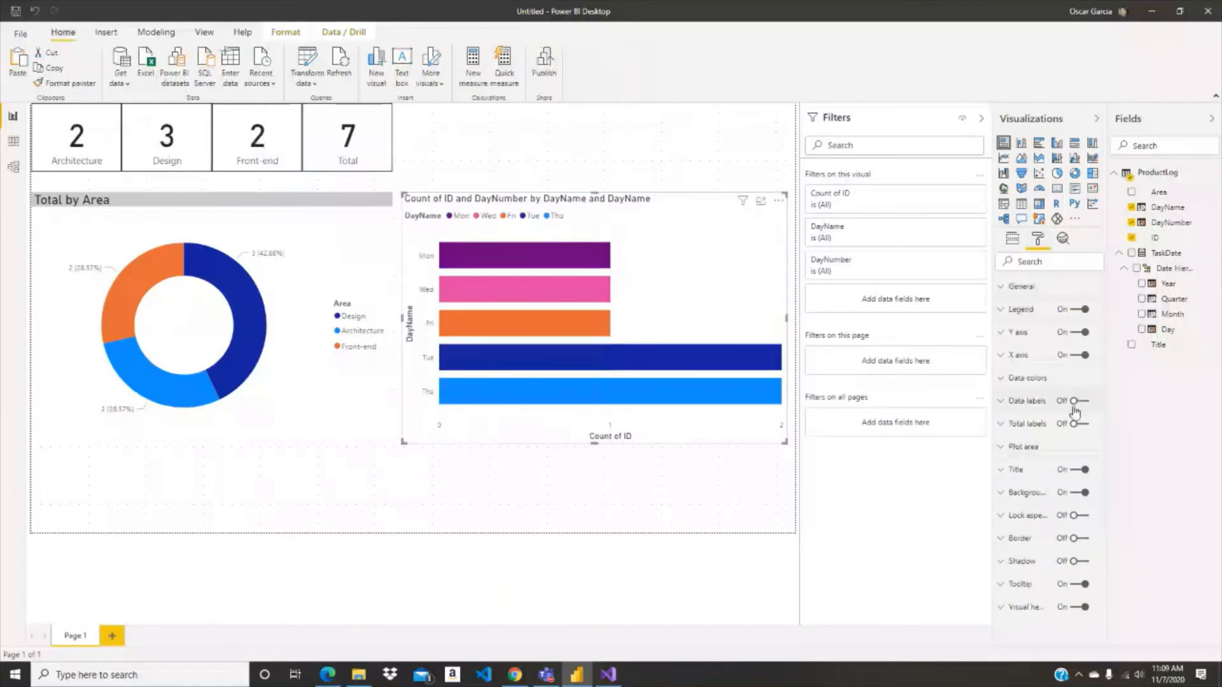
left_click(1021, 402)
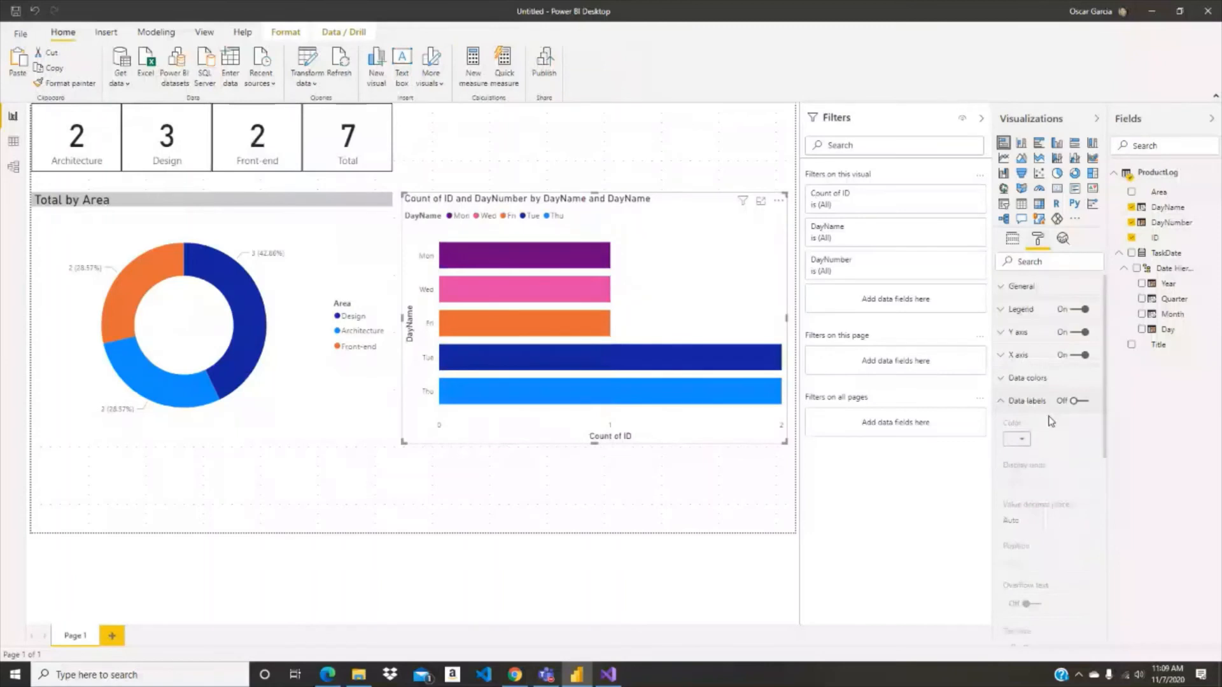
left_click(1076, 400)
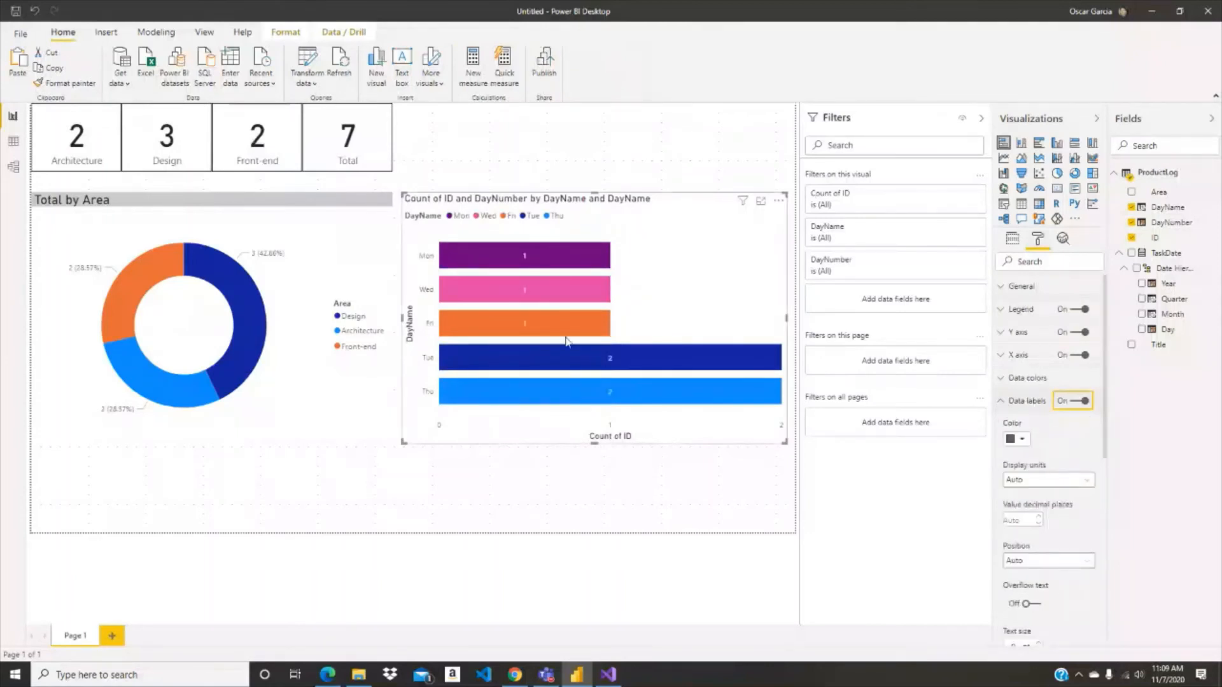
scroll(1054, 439, "down", 2)
left_click(1049, 433)
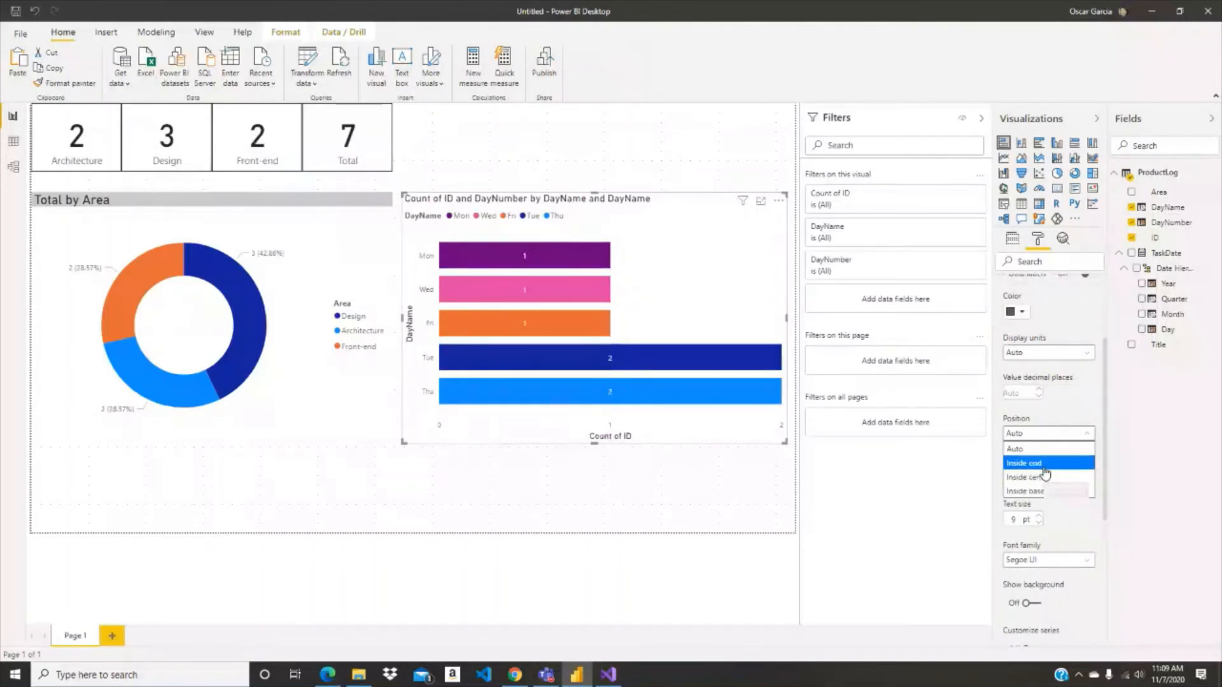
left_click(1044, 467)
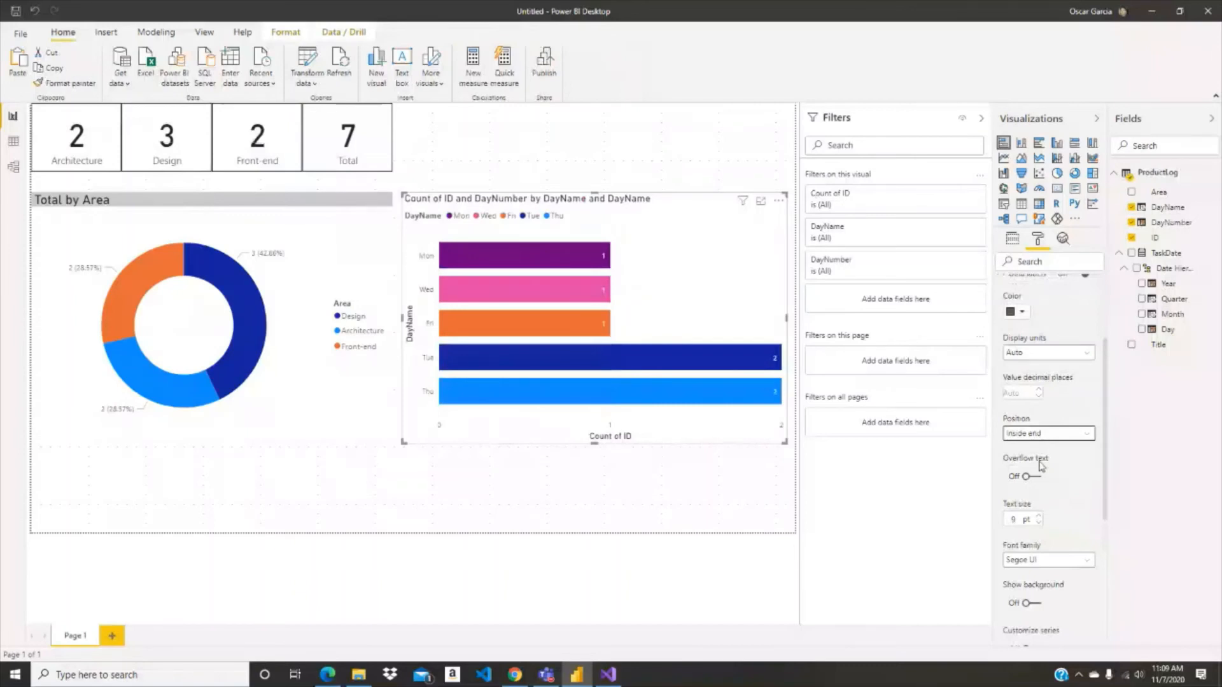
Rename the bar chart's Count of ID value field as Totals
left_click(1012, 239)
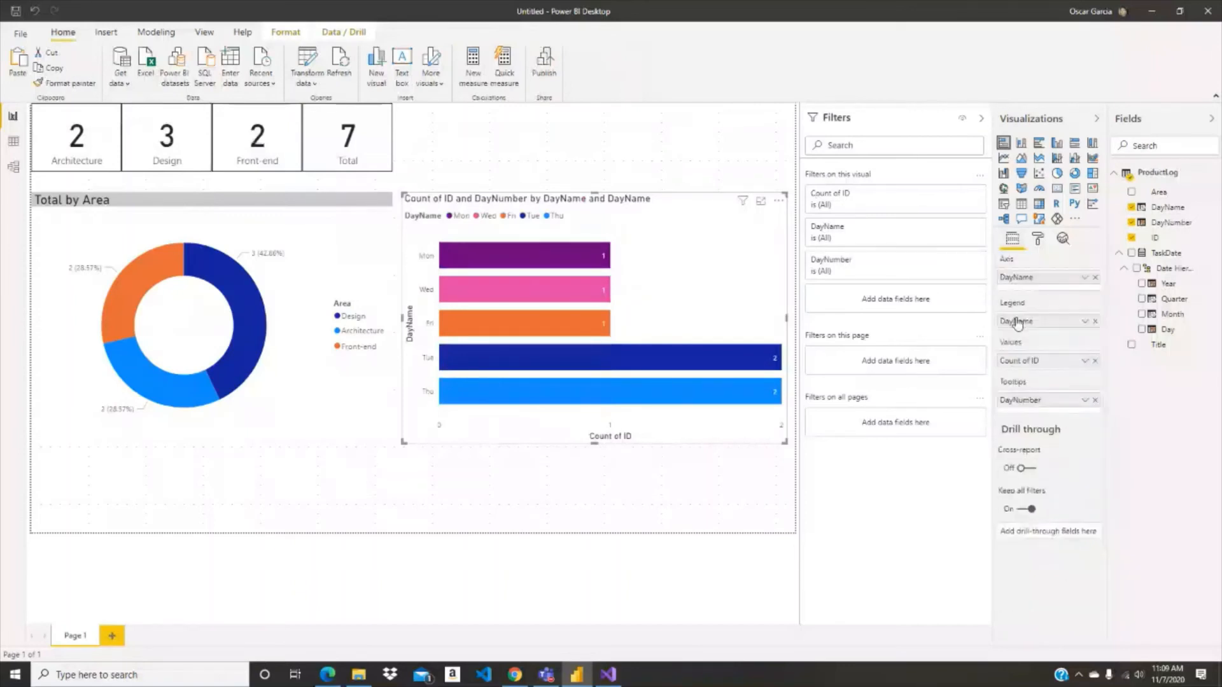
left_click(1085, 361)
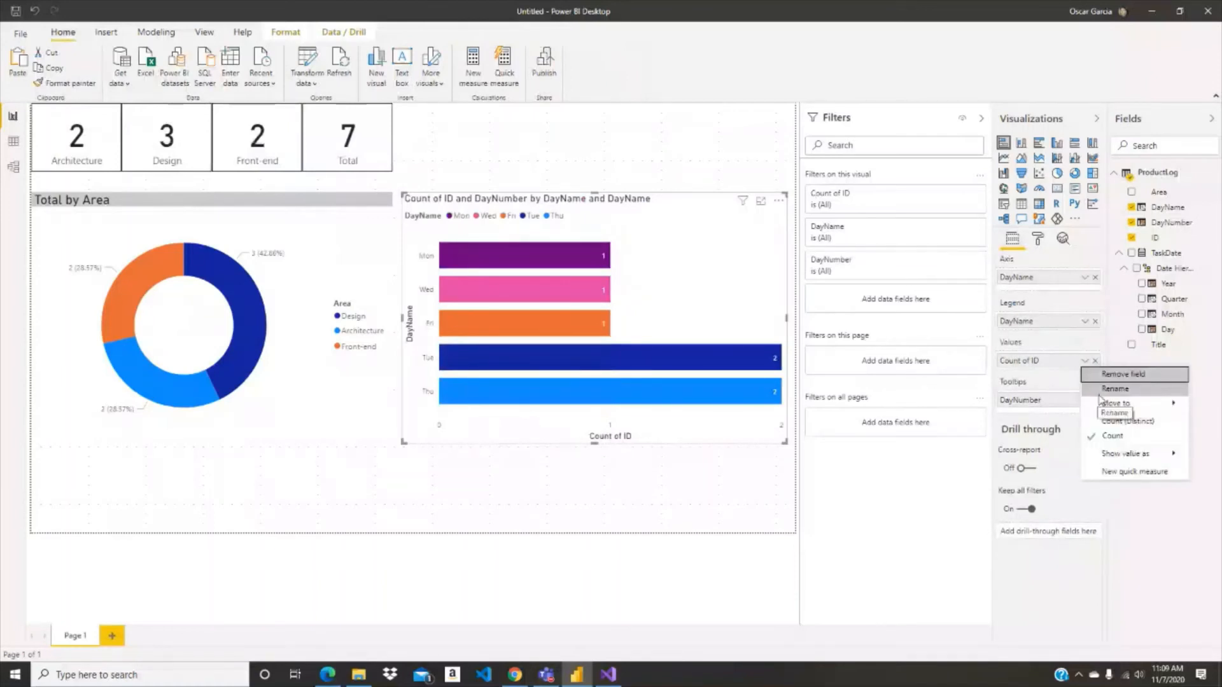
left_click(1098, 391)
type("To")
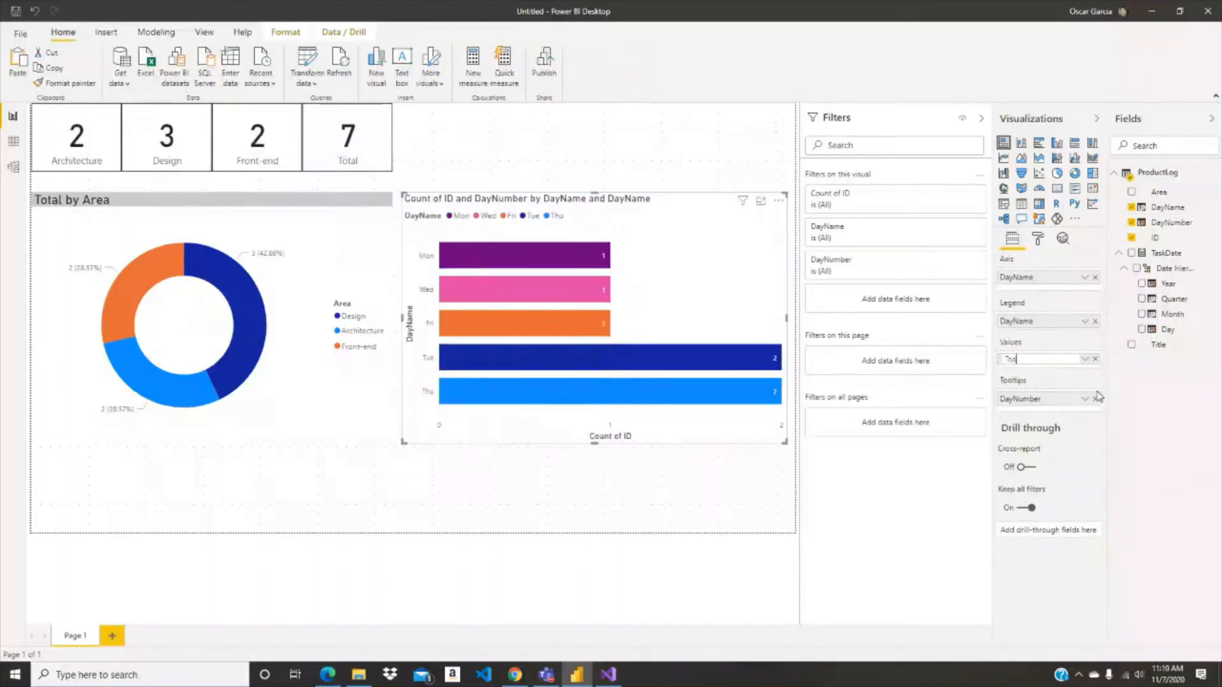
type("tals")
key("Return")
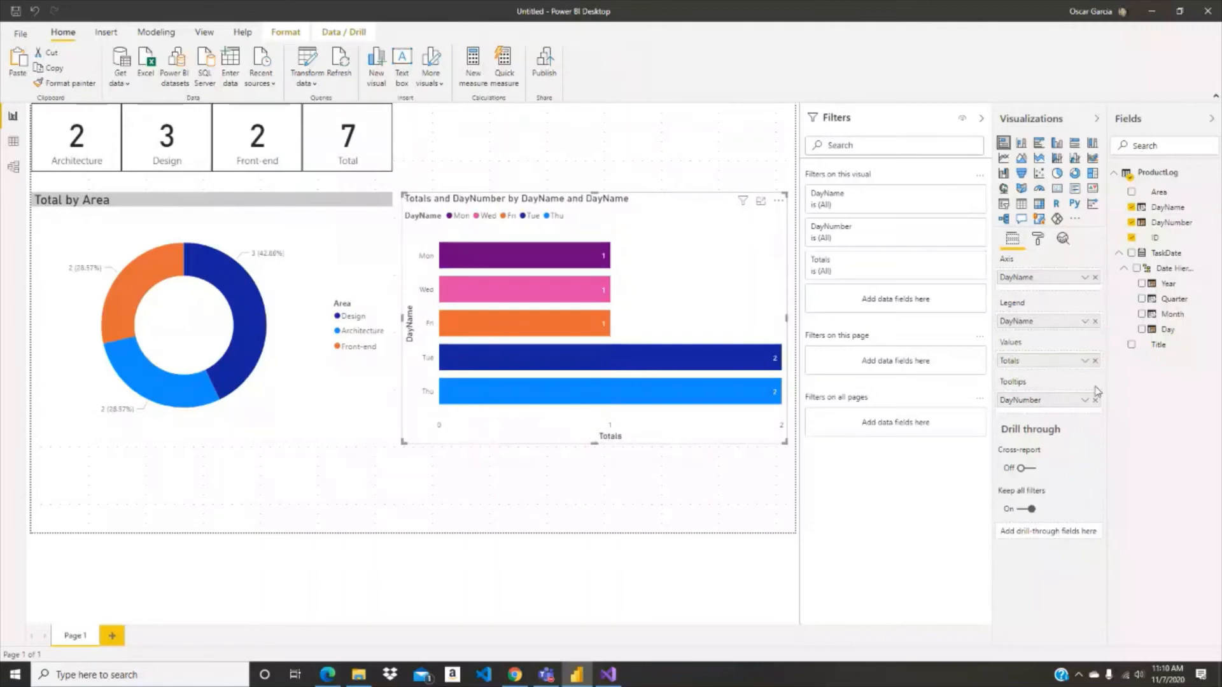
Title the bar chart "Totals by Day" with 18 pt text and a light grey title background
left_click(1038, 239)
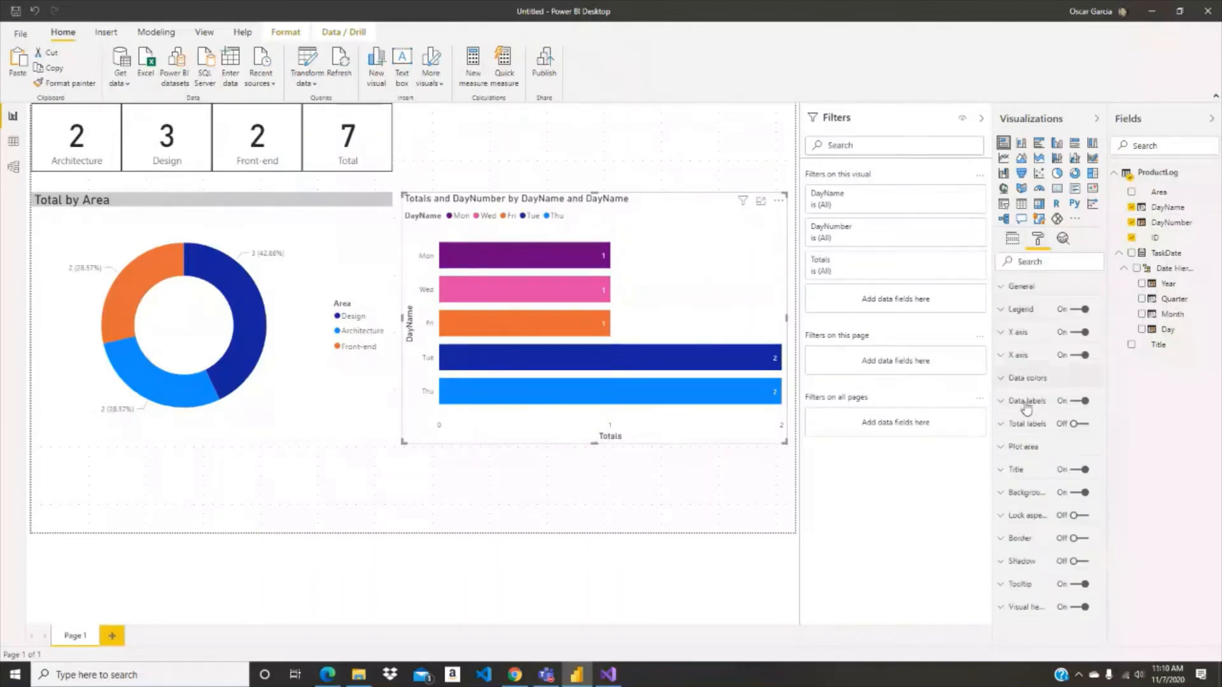
left_click(1003, 476)
left_click(1041, 380)
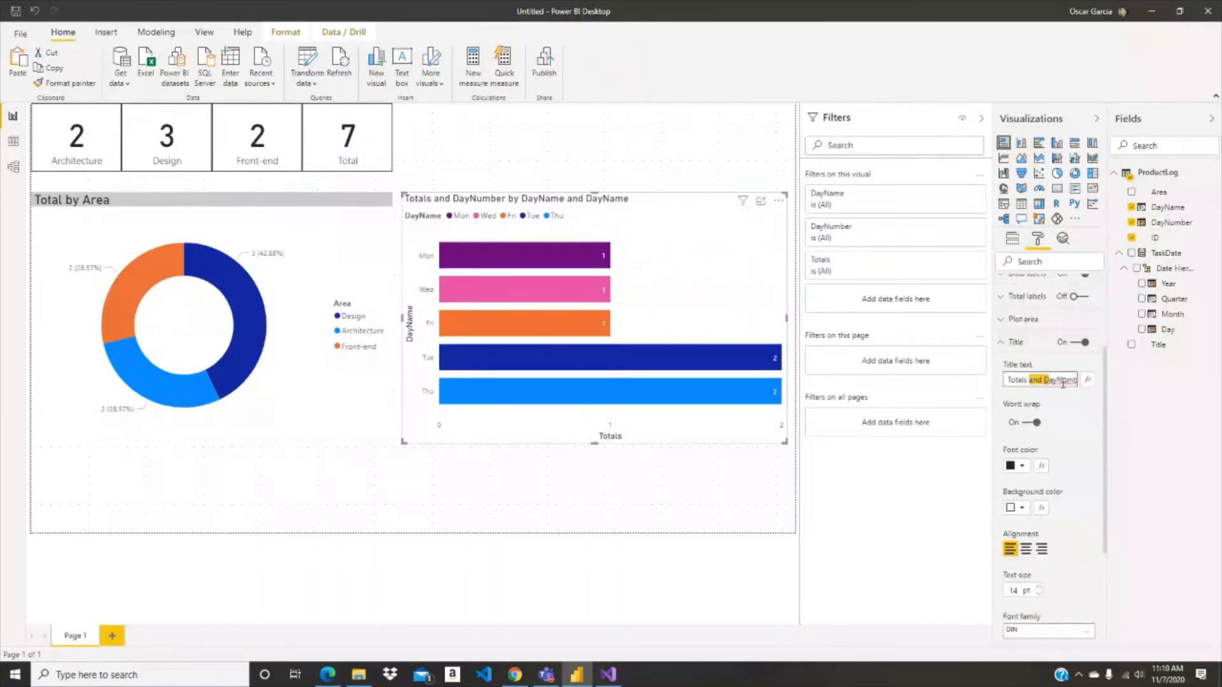
type("Totals by Day")
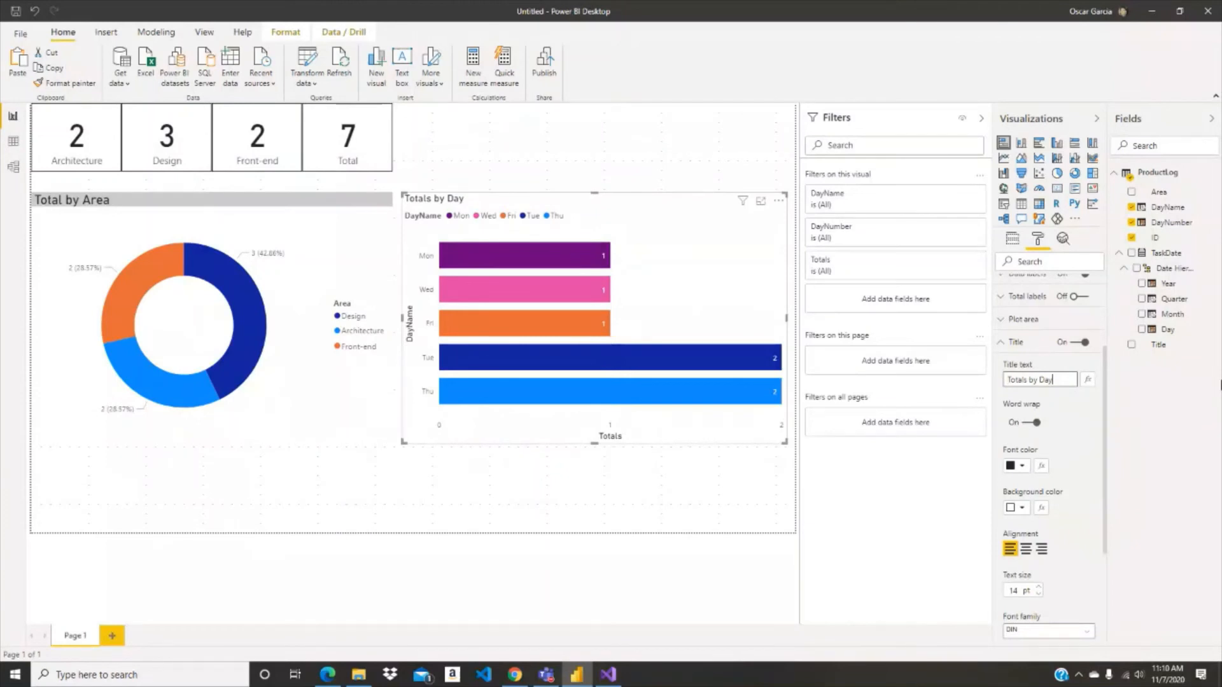
scroll(1050, 445, "down", 2)
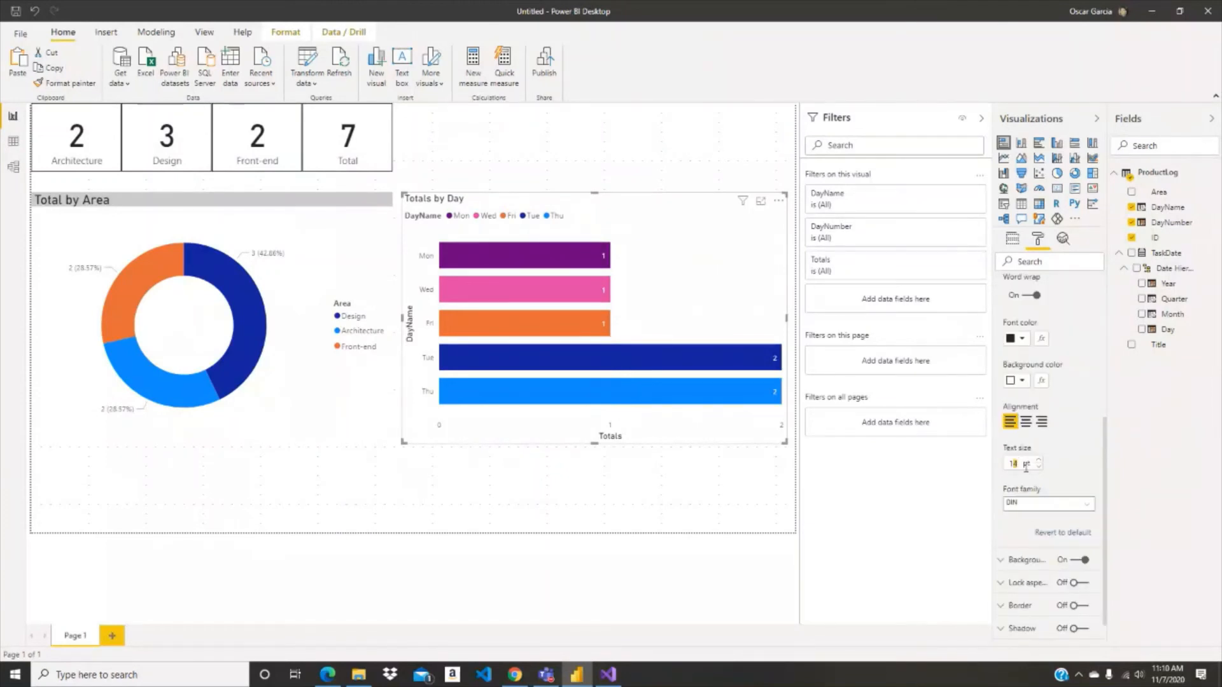
type("8")
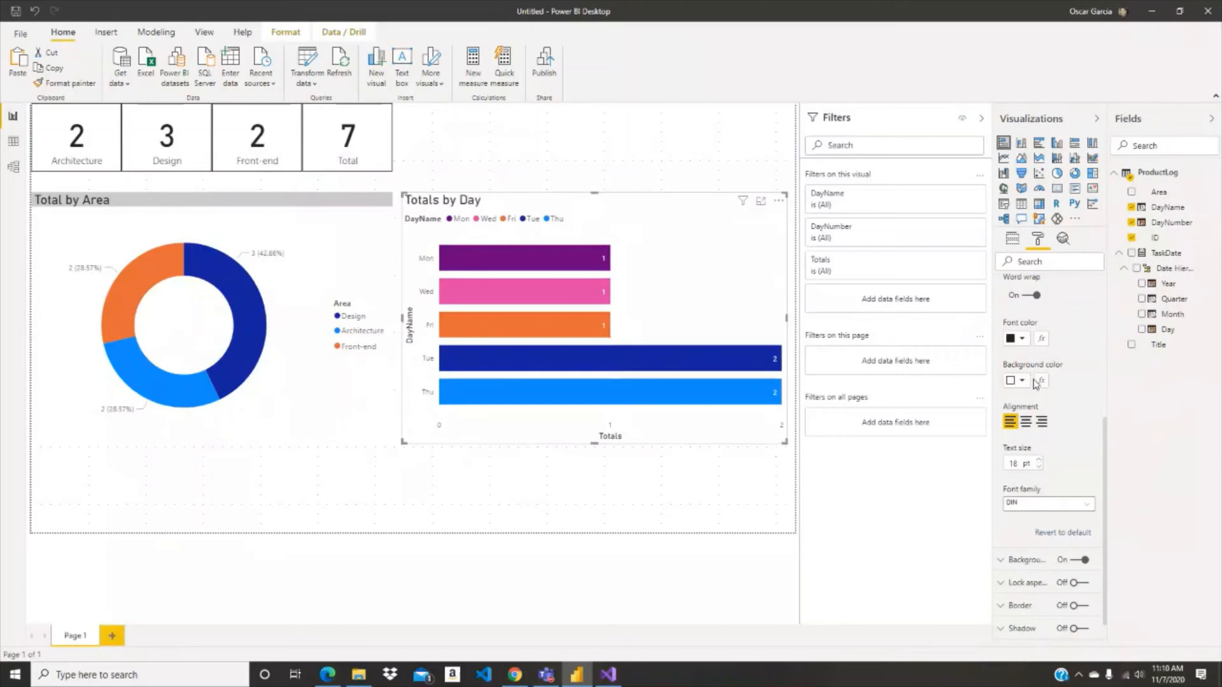
left_click(603, 482)
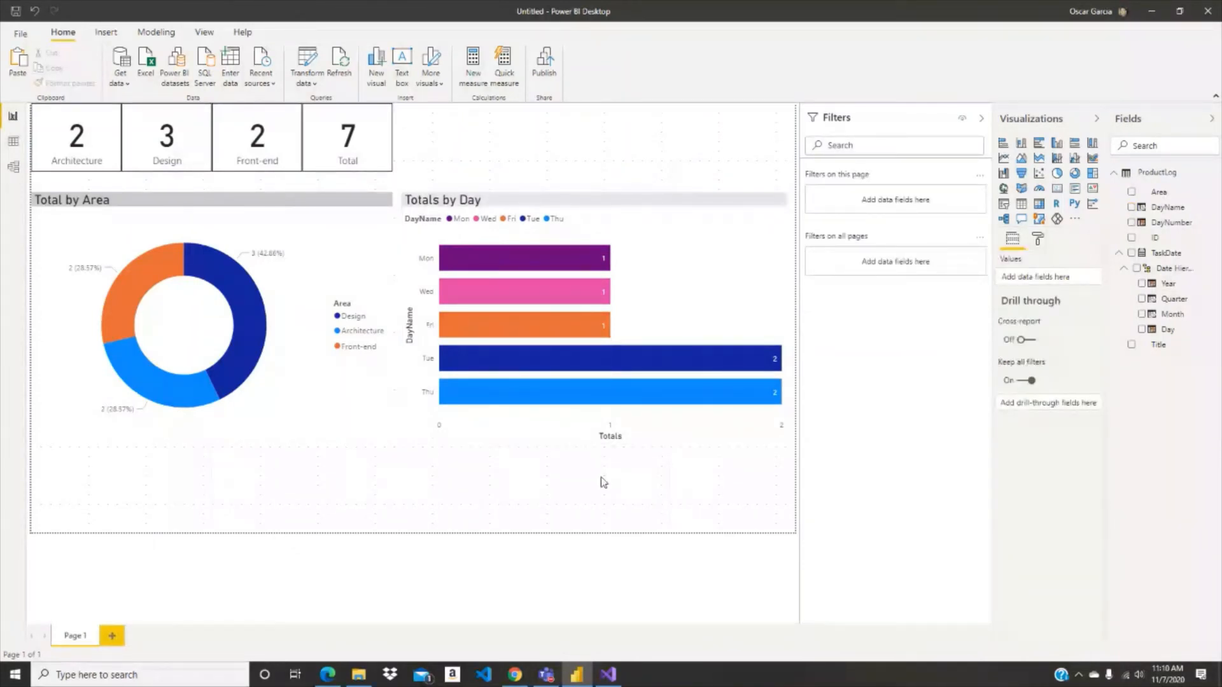
Collapse the TaskDate field's hierarchy and nudge the bar chart slightly closer to the donut chart
left_click(1164, 254)
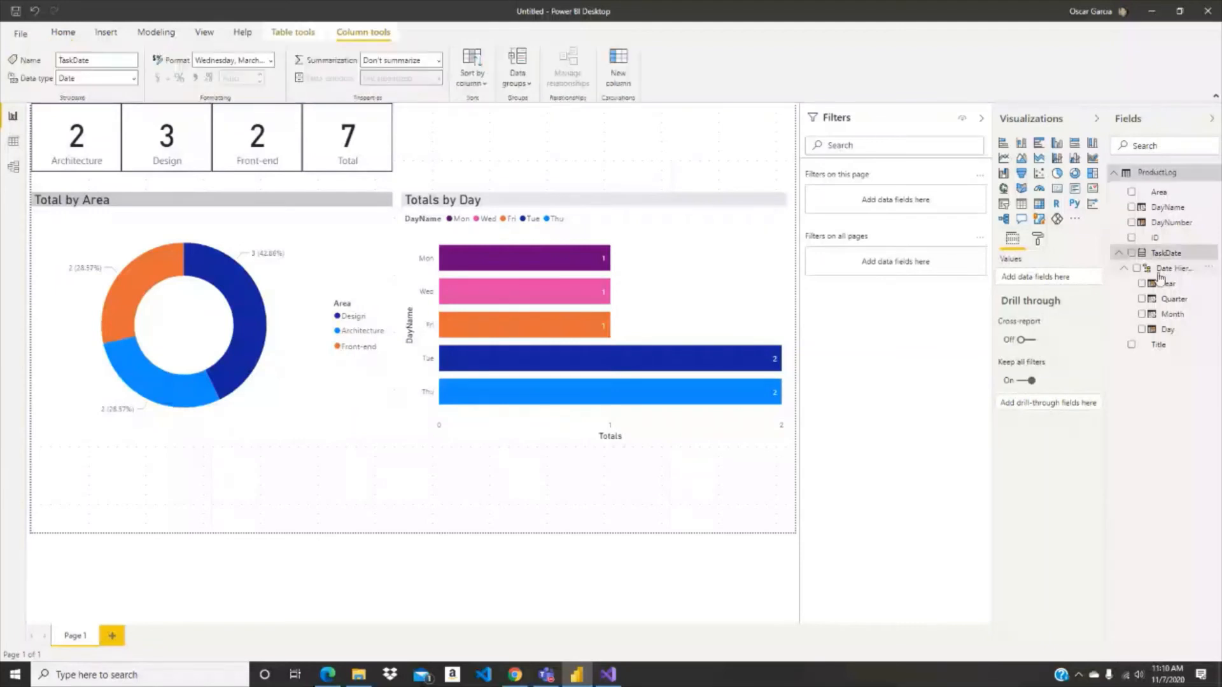
left_click(1118, 252)
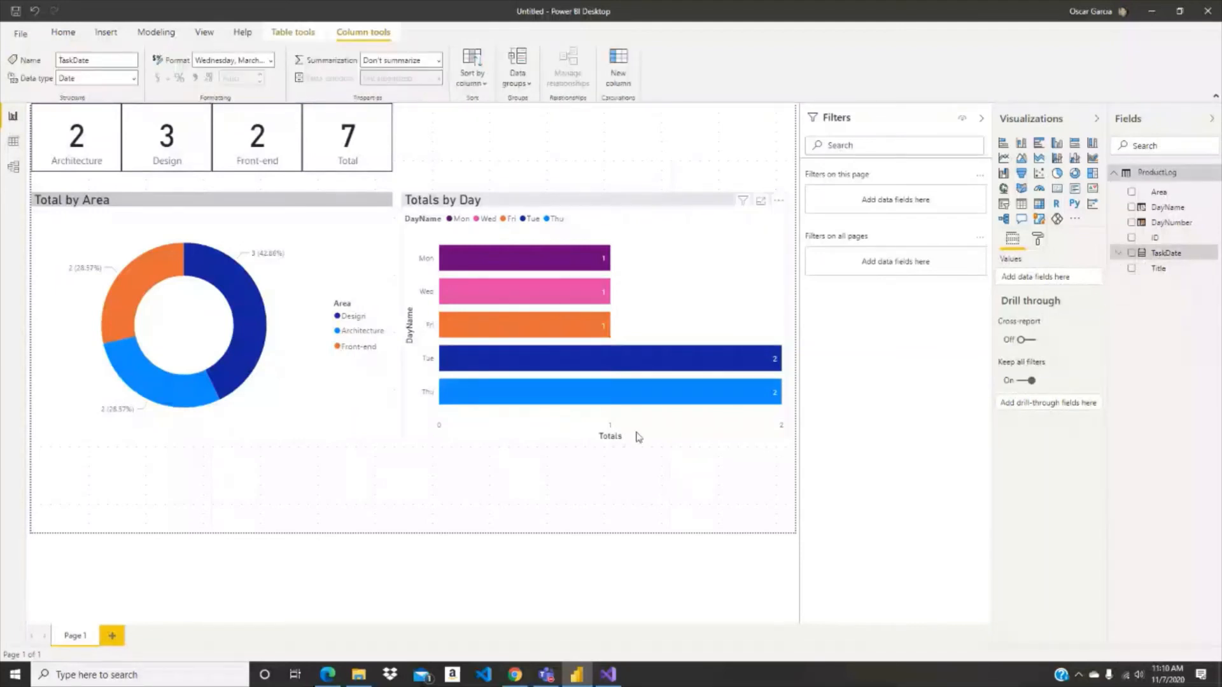
left_click(586, 201)
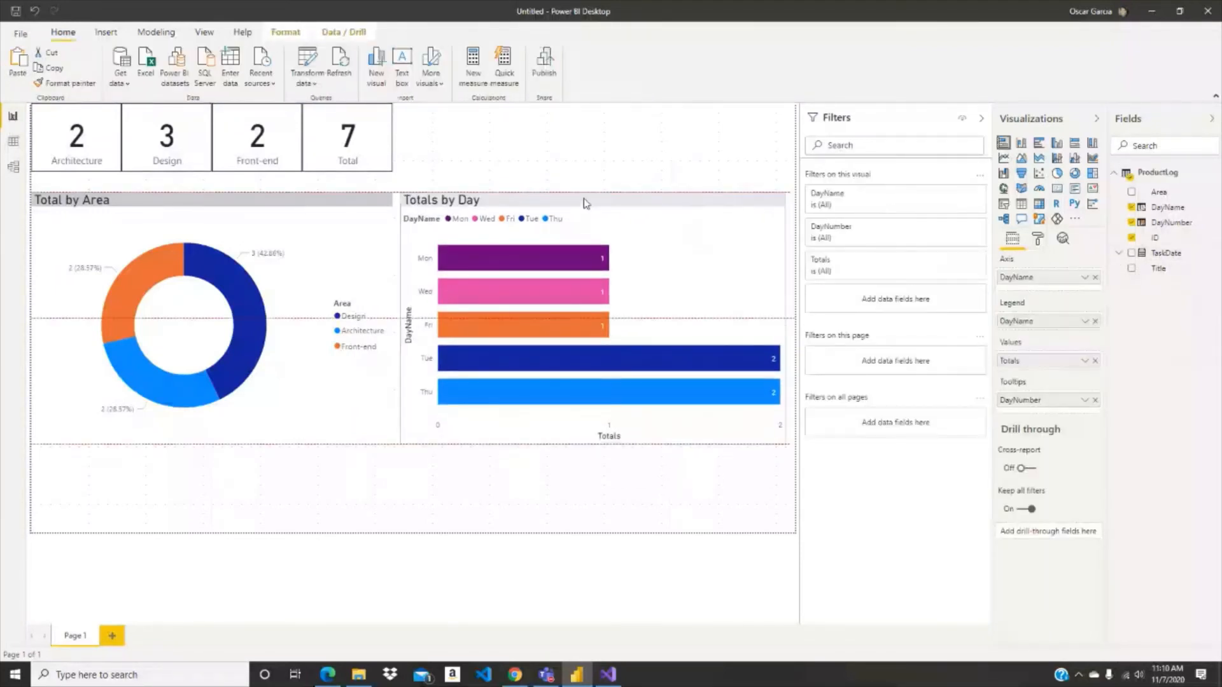
left_click(591, 186)
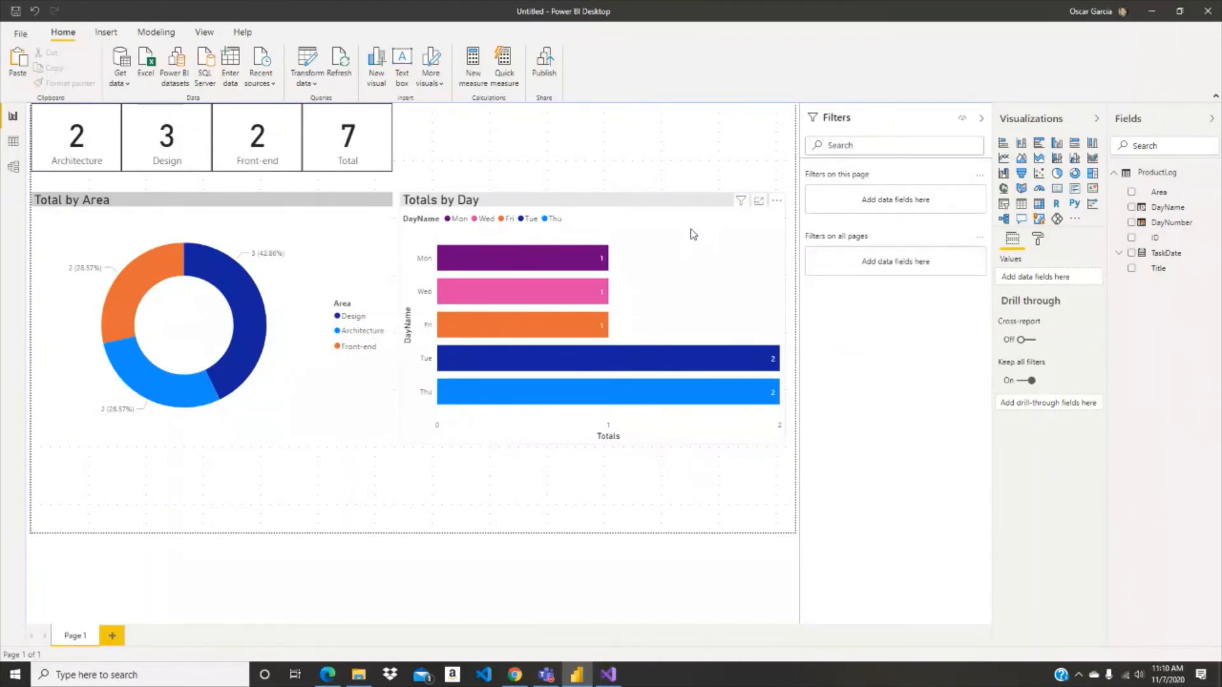
Rename the report page Page 1 as Web
right_click(95, 639)
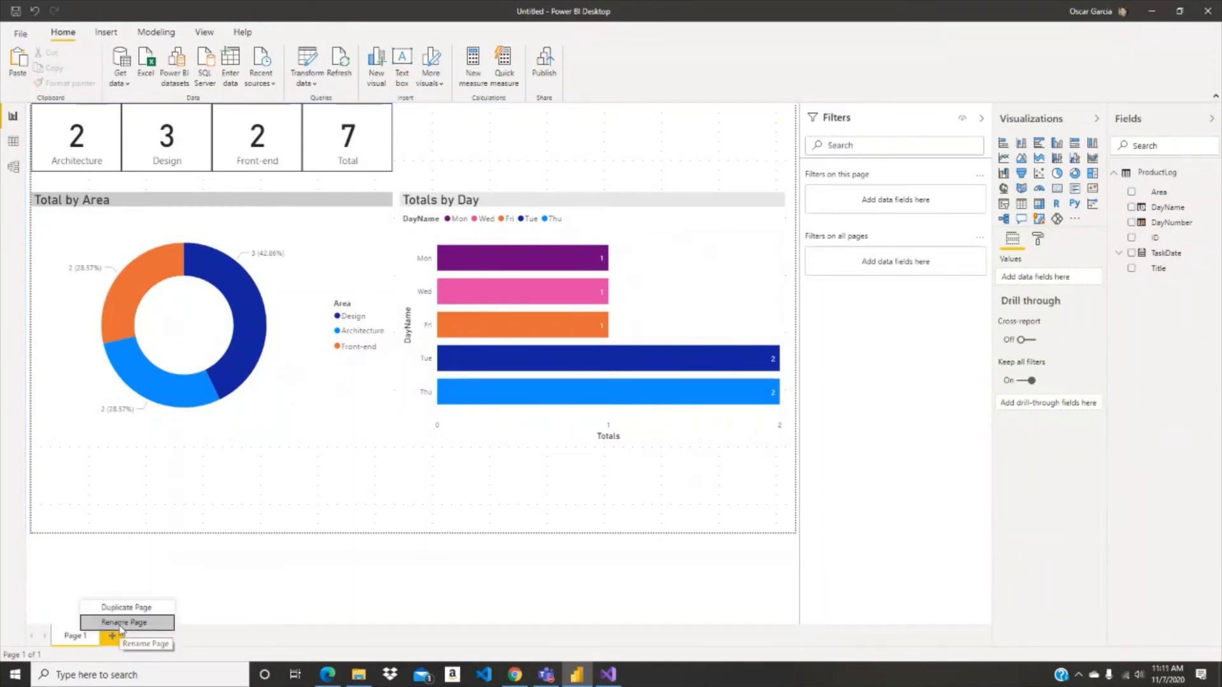
left_click(121, 622)
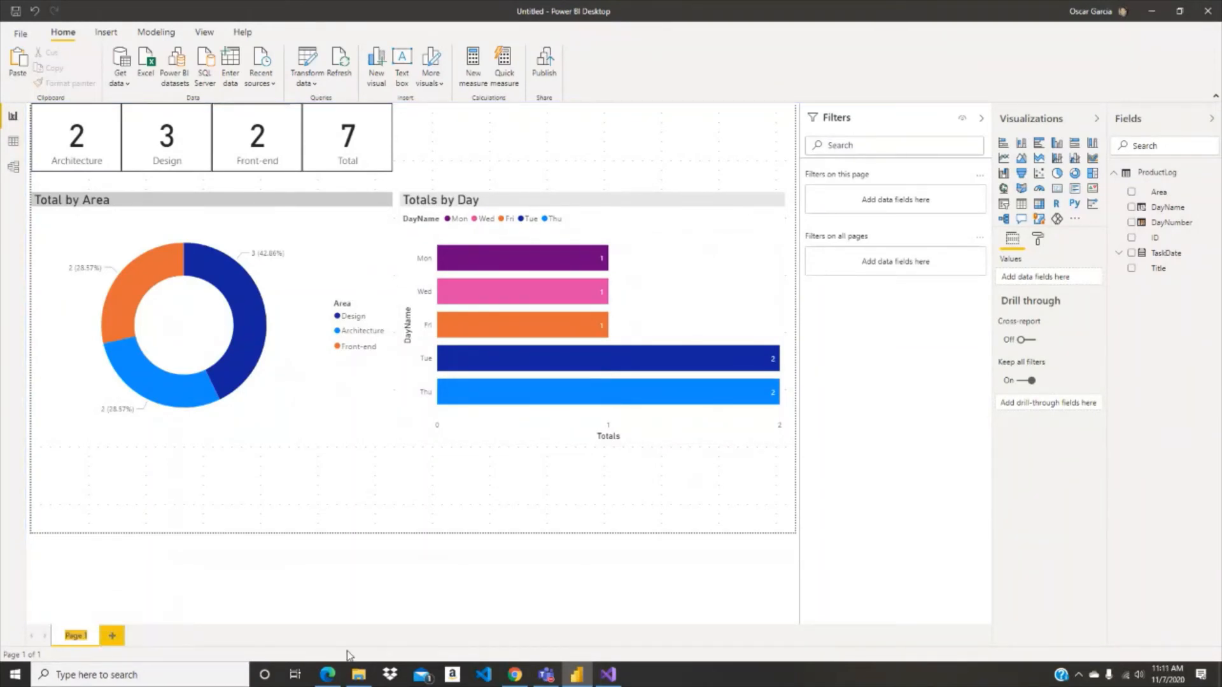
type("5")
type("Web")
key("Return")
Duplicate the Web report page and rename the copy as Mobile
right_click(84, 638)
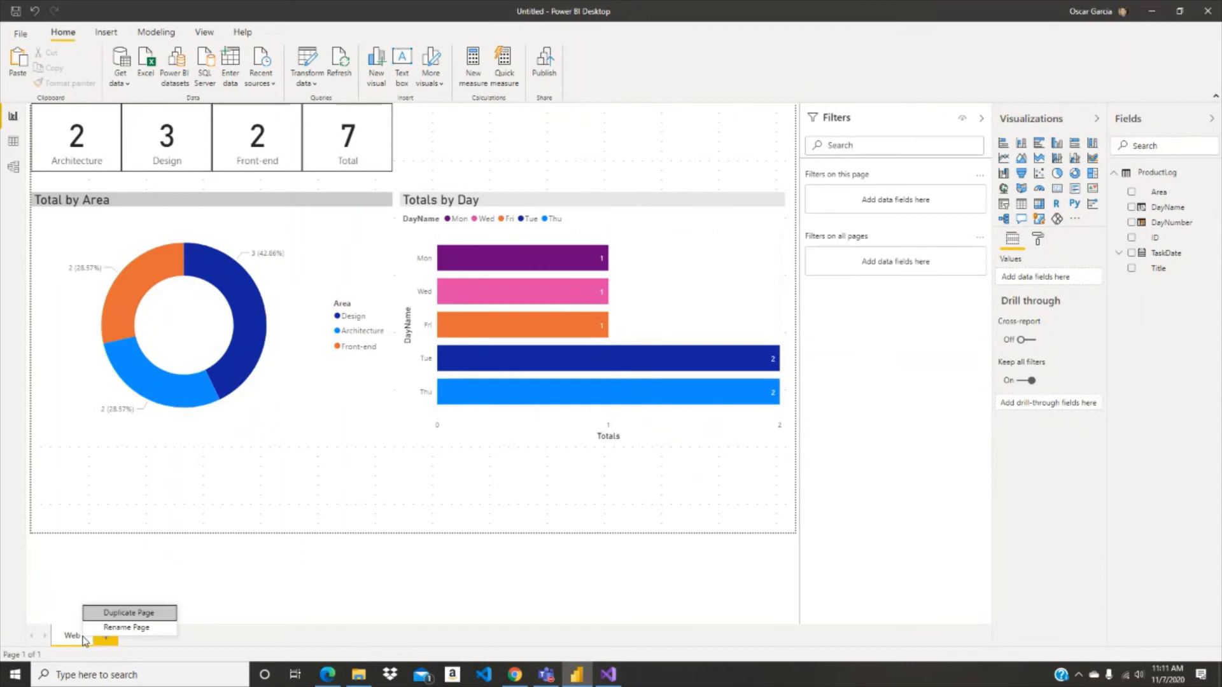
left_click(126, 613)
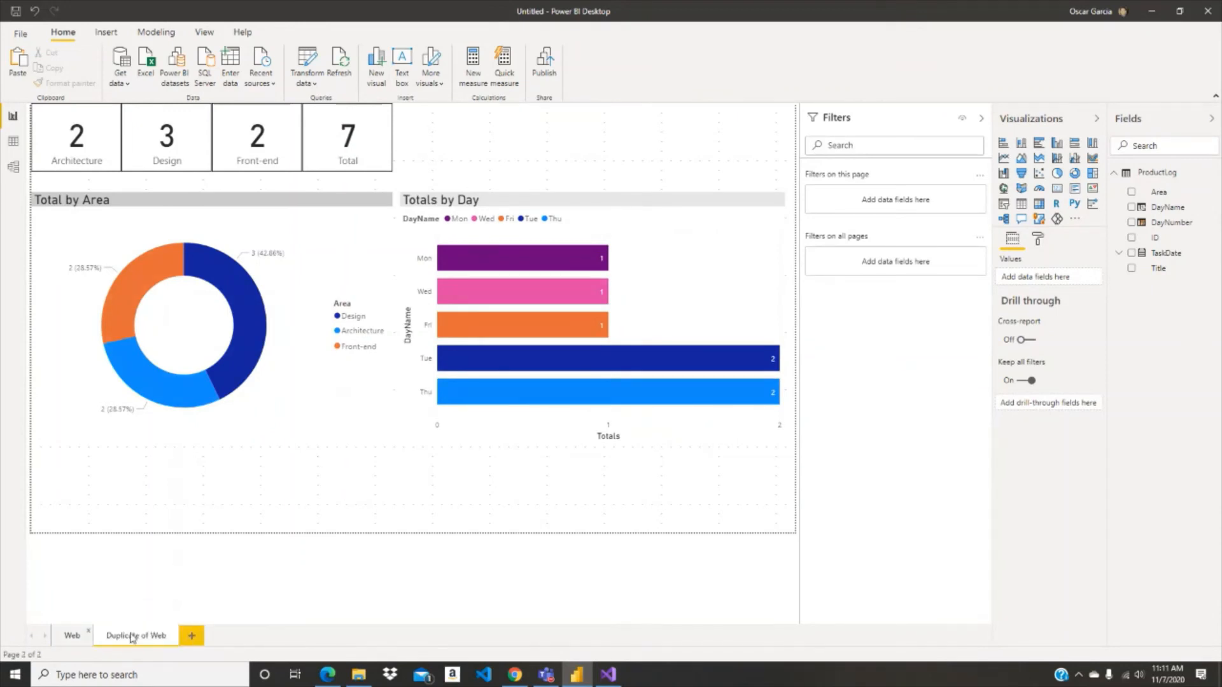
right_click(133, 636)
left_click(174, 593)
type("Mobile")
key("Return")
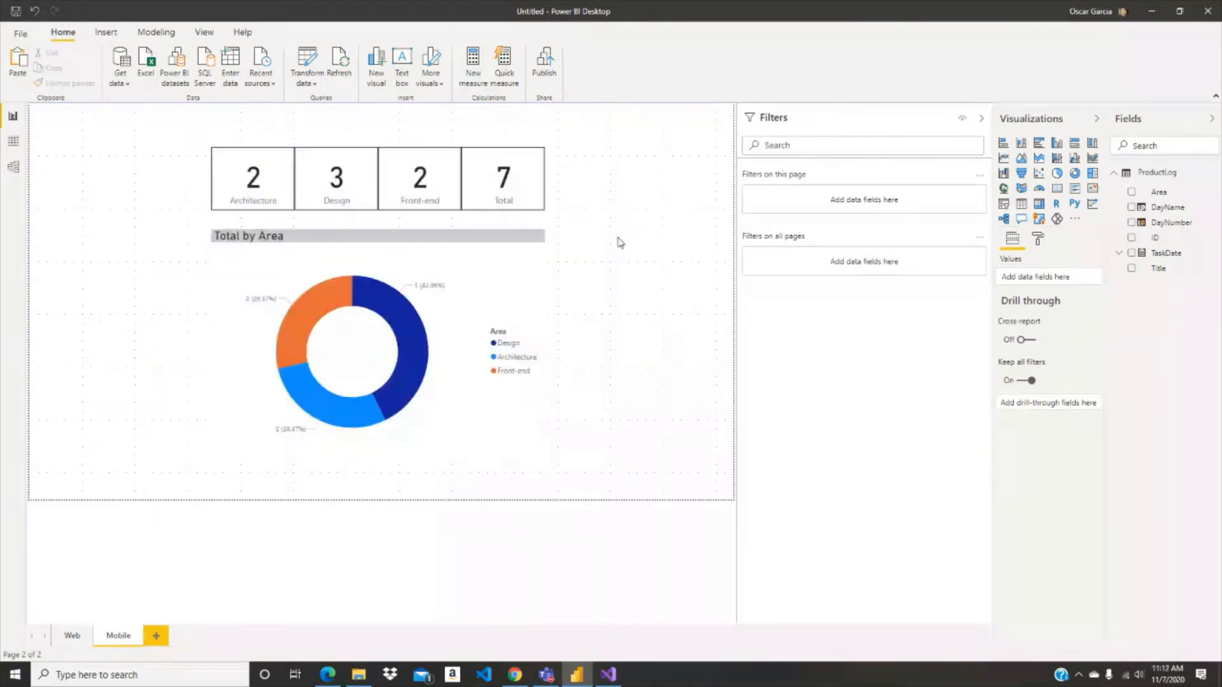
Insert a text box reading "Product Summary" on the Mobile page and fit it as a wide, shallow banner above the count cards
left_click(107, 32)
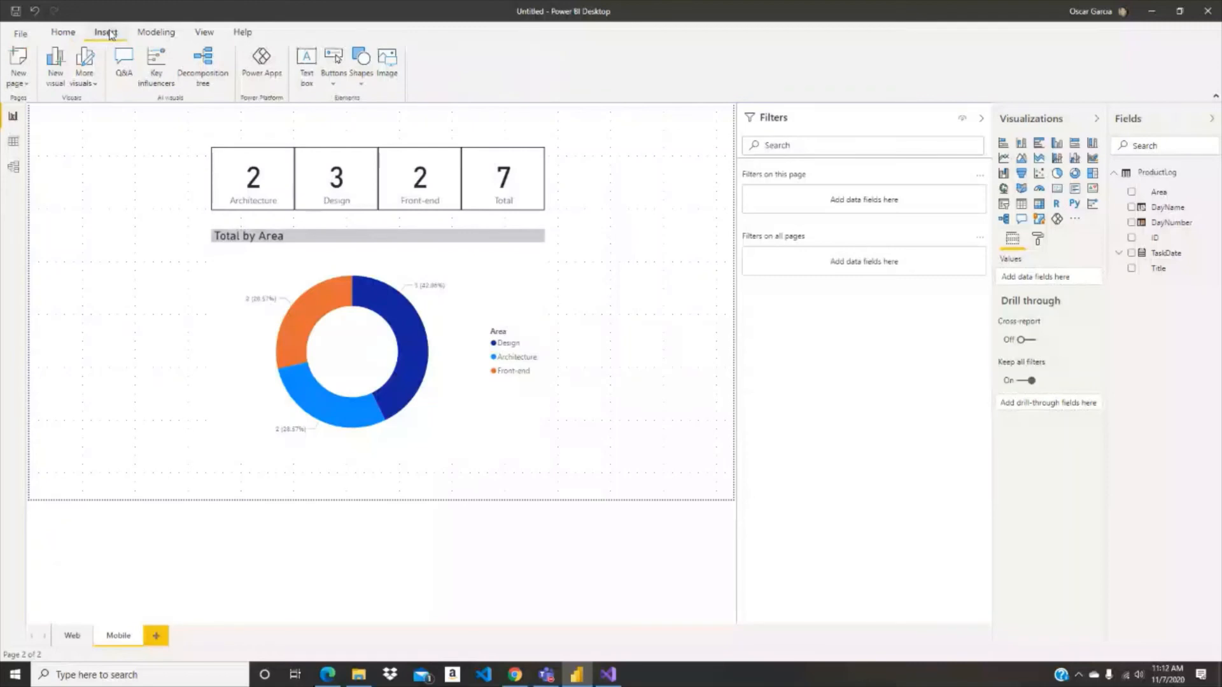
left_click(306, 64)
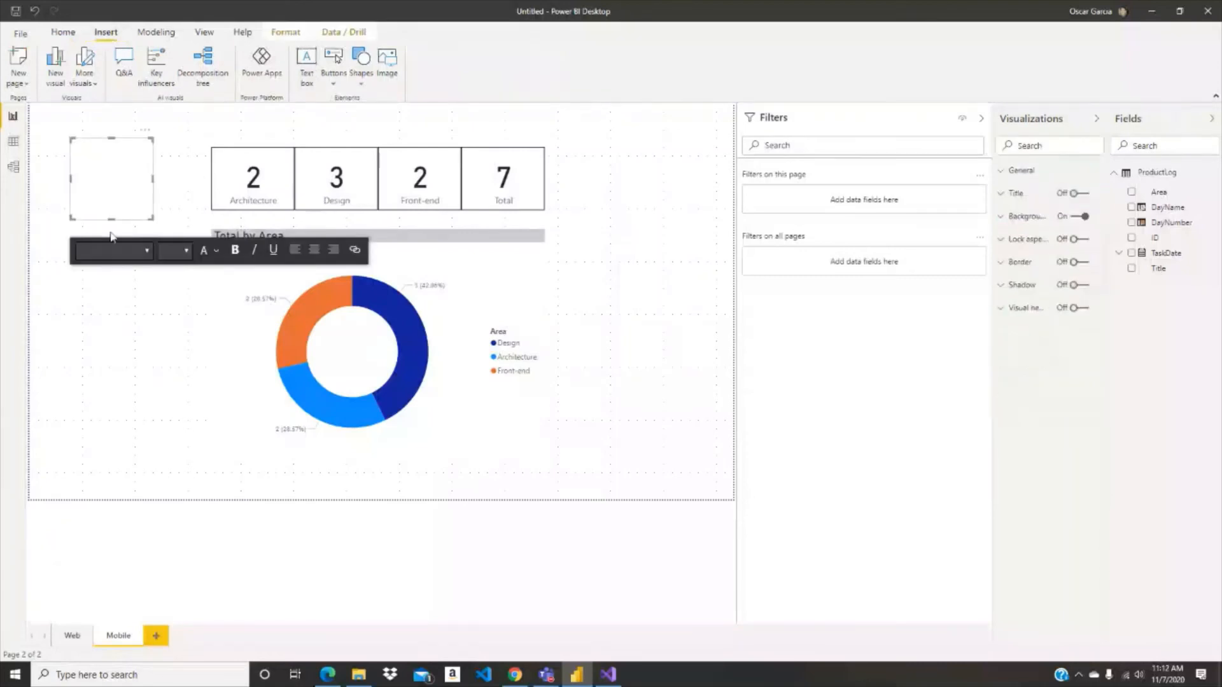
left_click_drag(112, 219, 117, 189)
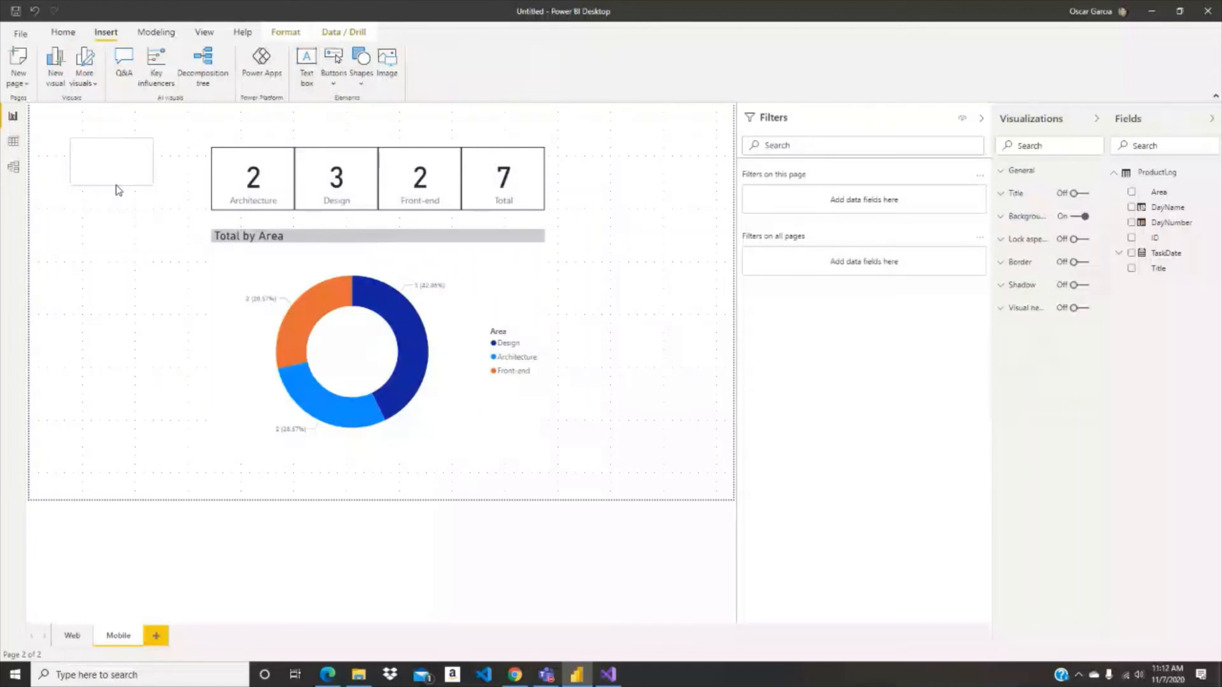
left_click_drag(153, 162, 729, 181)
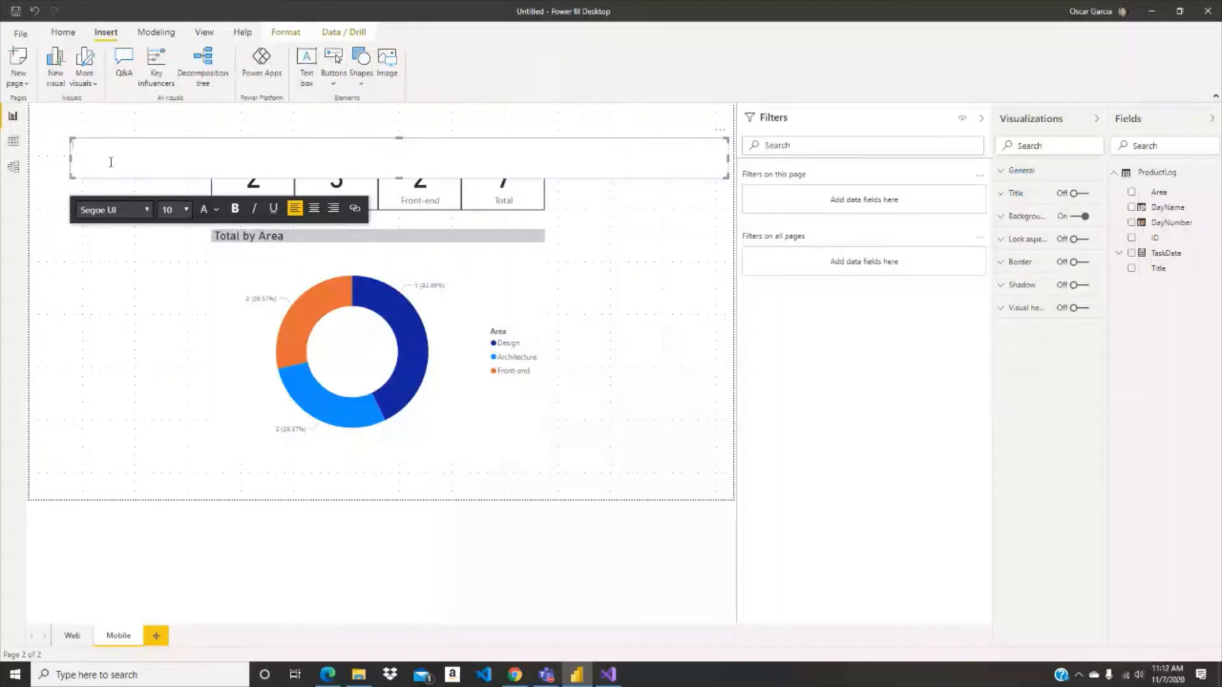
type("Product Summary")
left_click_drag(399, 139, 399, 110)
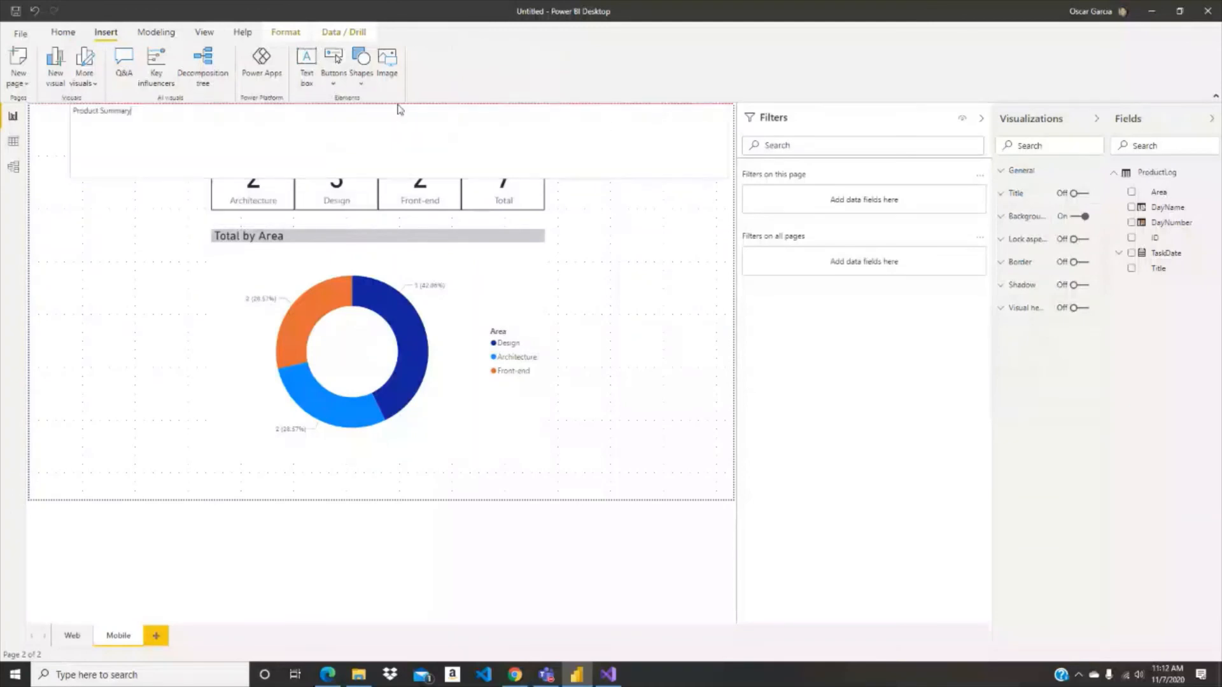
left_click_drag(399, 177, 396, 141)
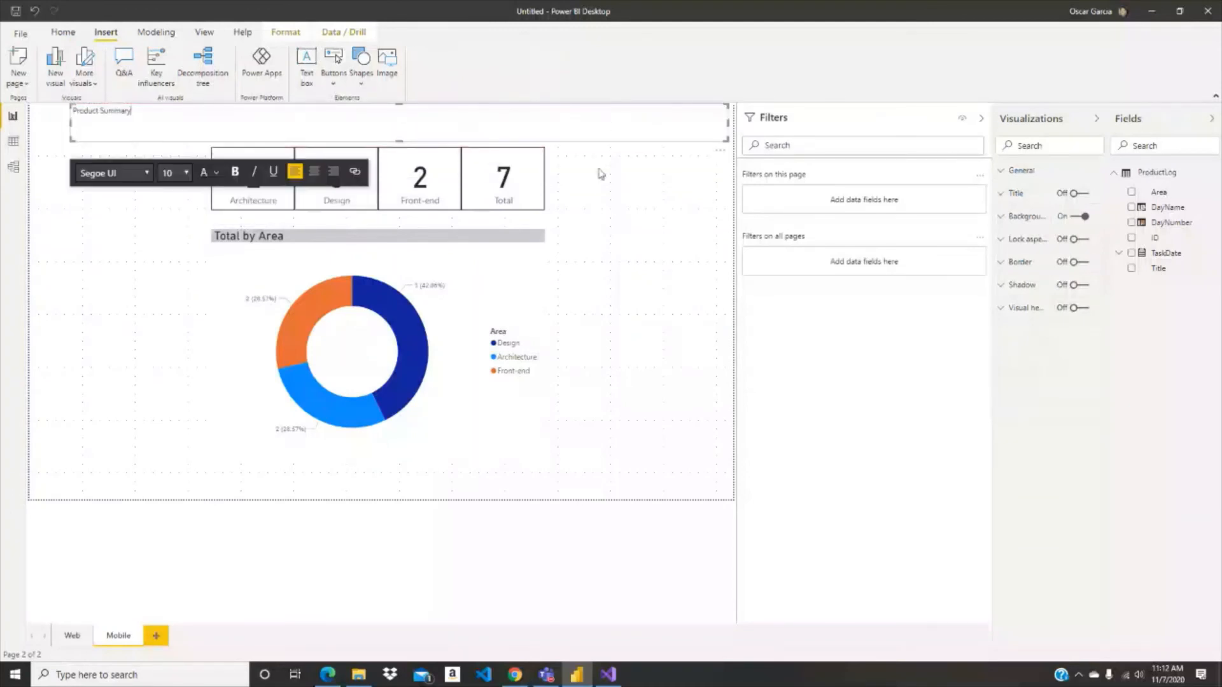
left_click(641, 164)
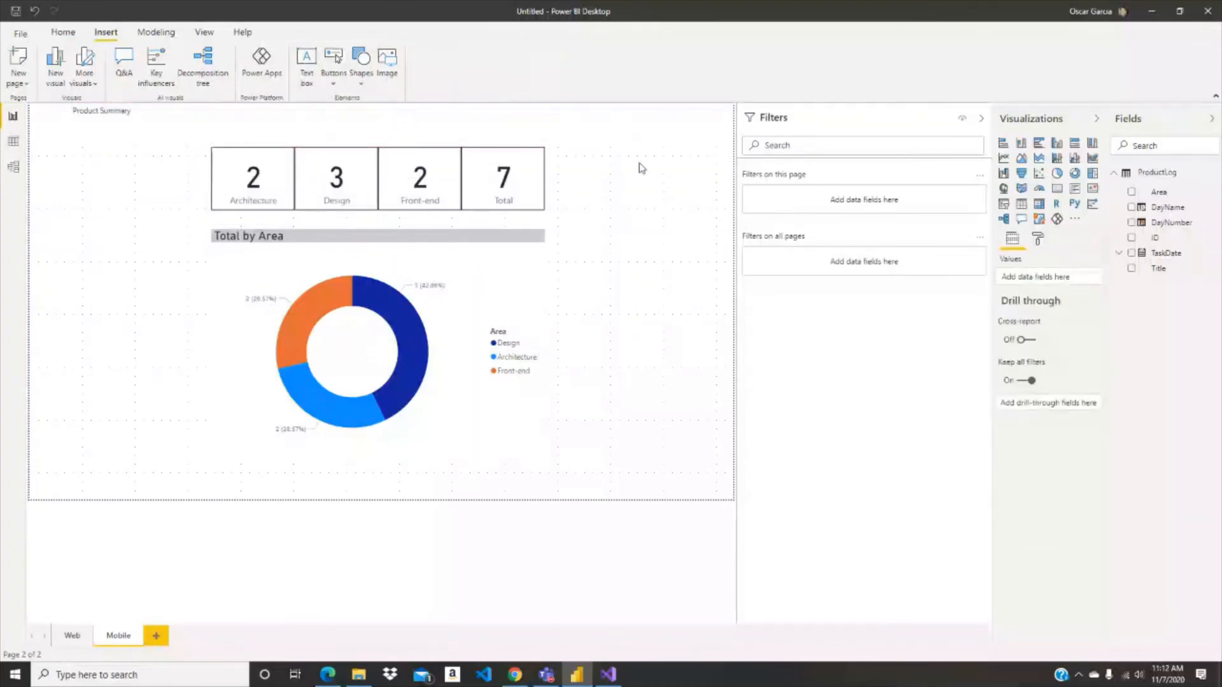
Format the Product Summary text box with 24 pt text, a border and a light grey background
left_click(638, 131)
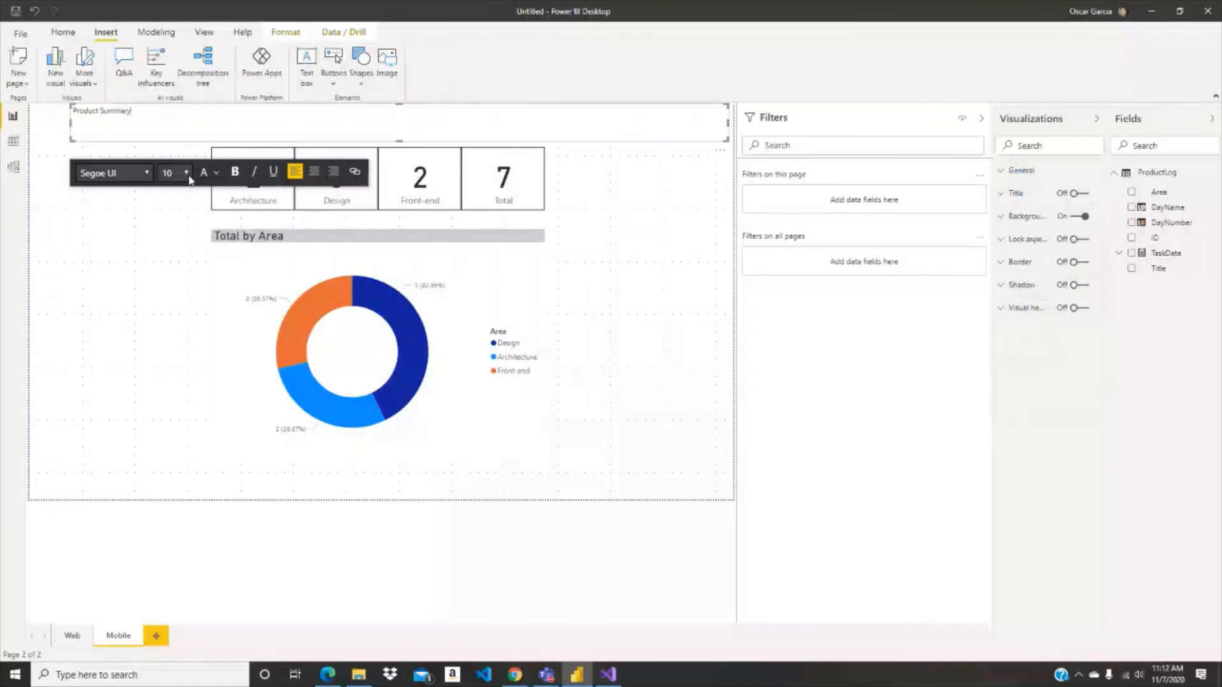
left_click(187, 173)
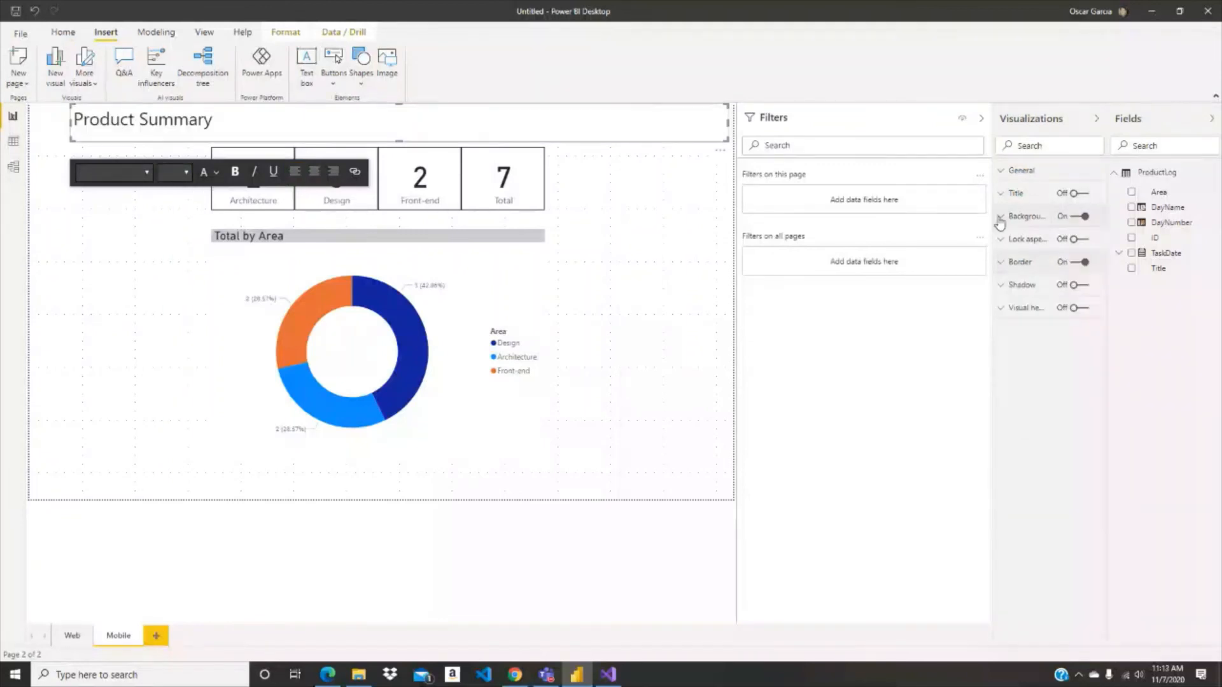
left_click(1001, 218)
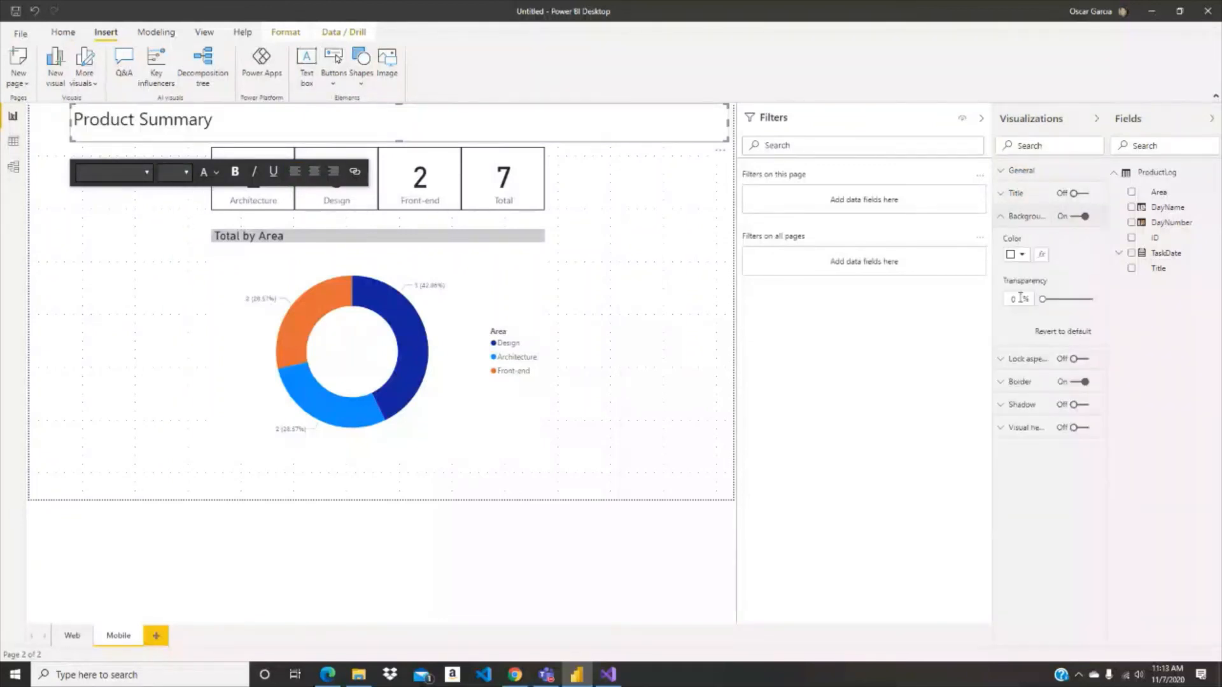
left_click(1018, 255)
left_click(1001, 296)
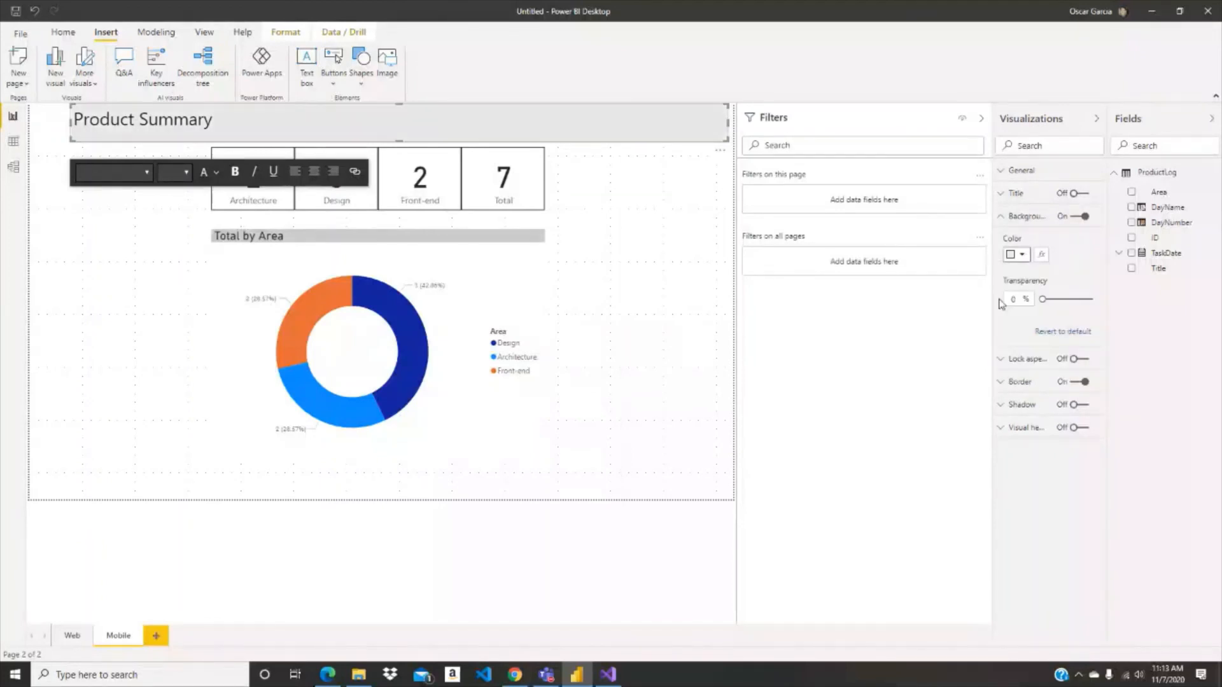
left_click(634, 267)
left_click(266, 137)
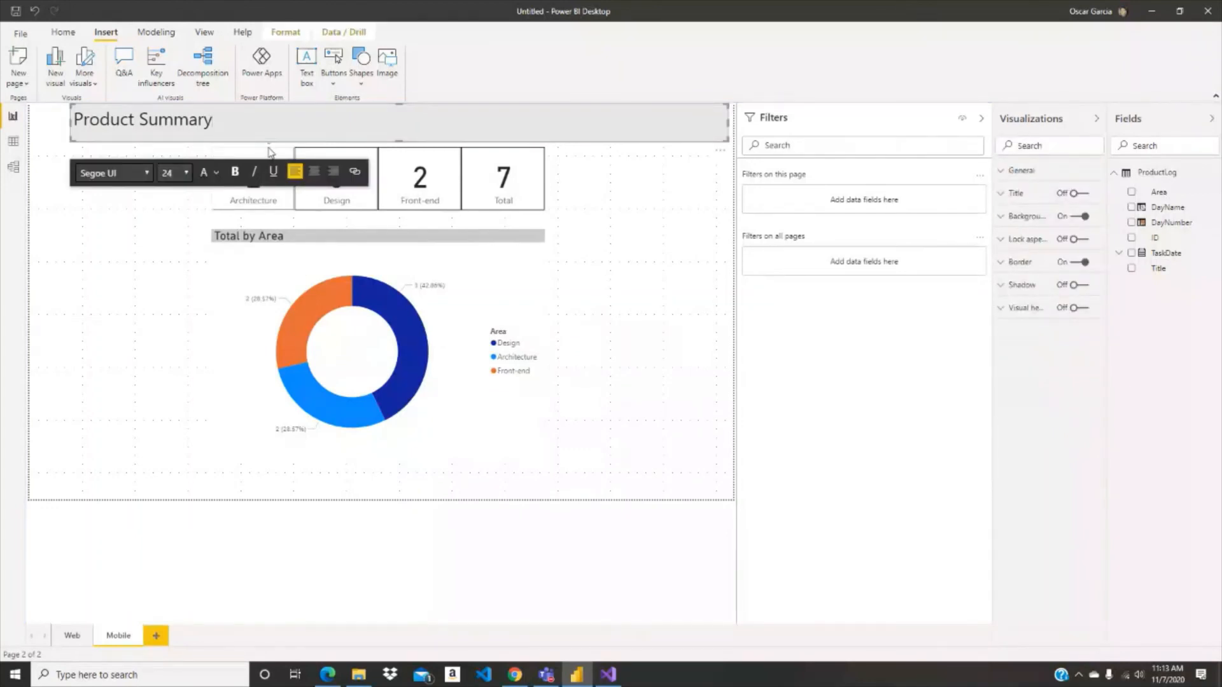
Save the report in the Pictures folder as a Power BI file named ProductLog
key("ctrl+s")
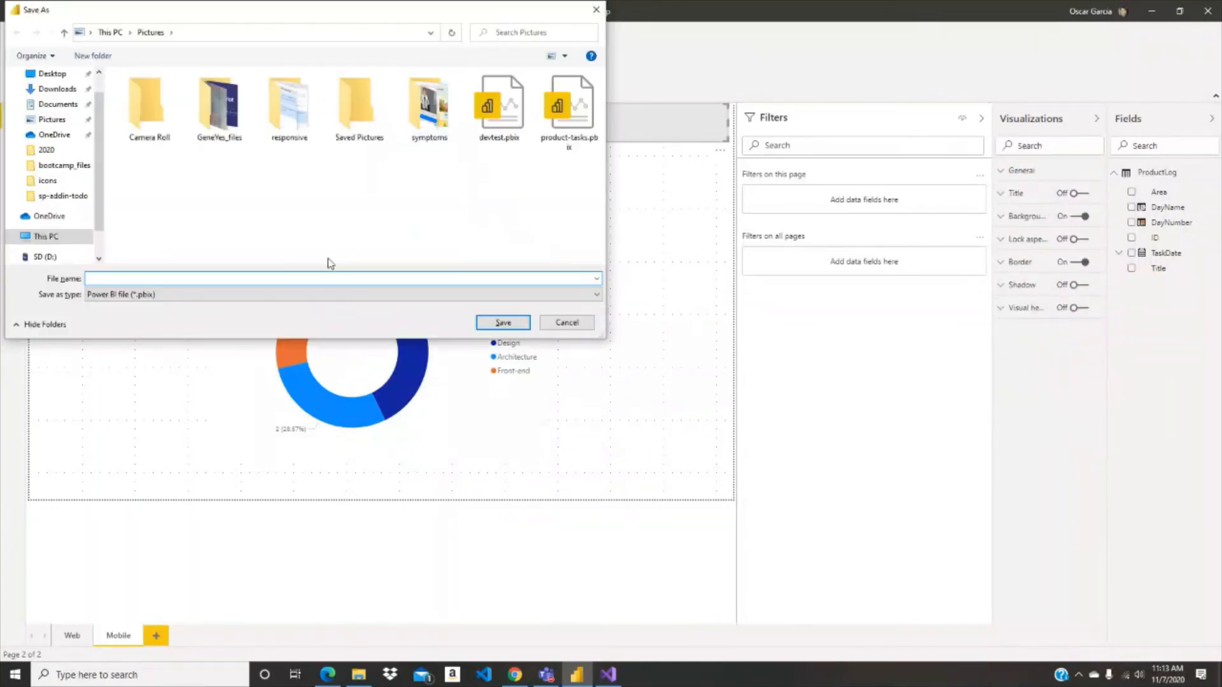
type("ProductLog")
left_click(510, 324)
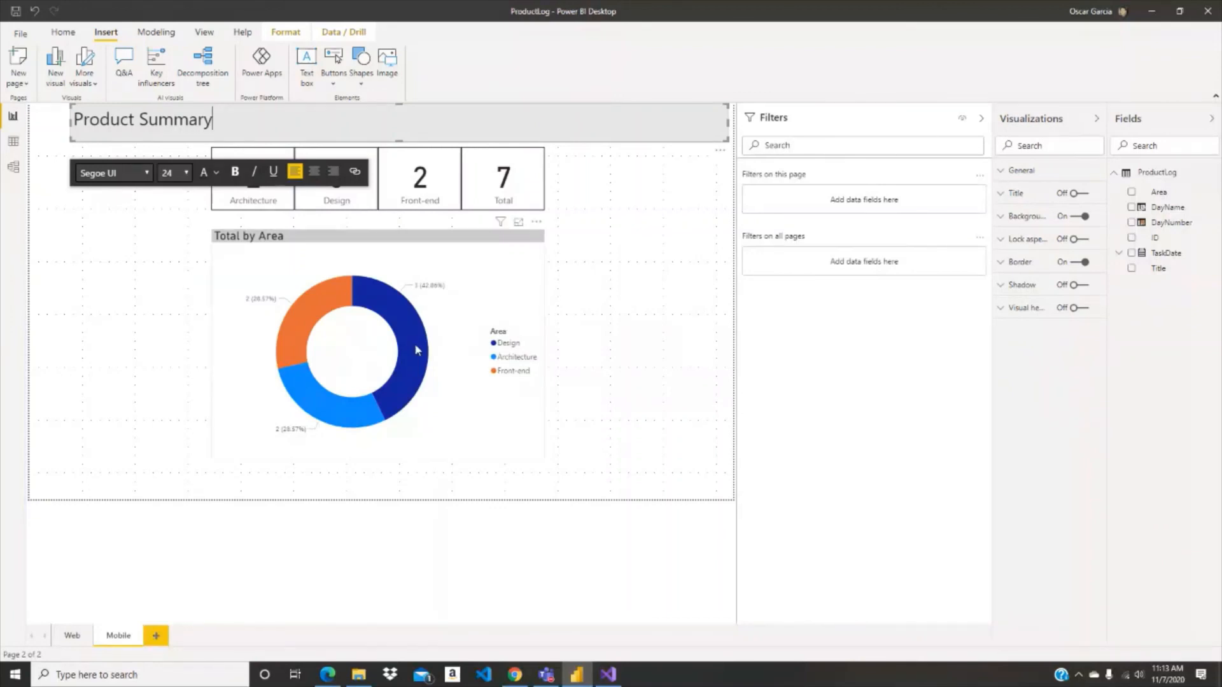
mouse_move(416, 345)
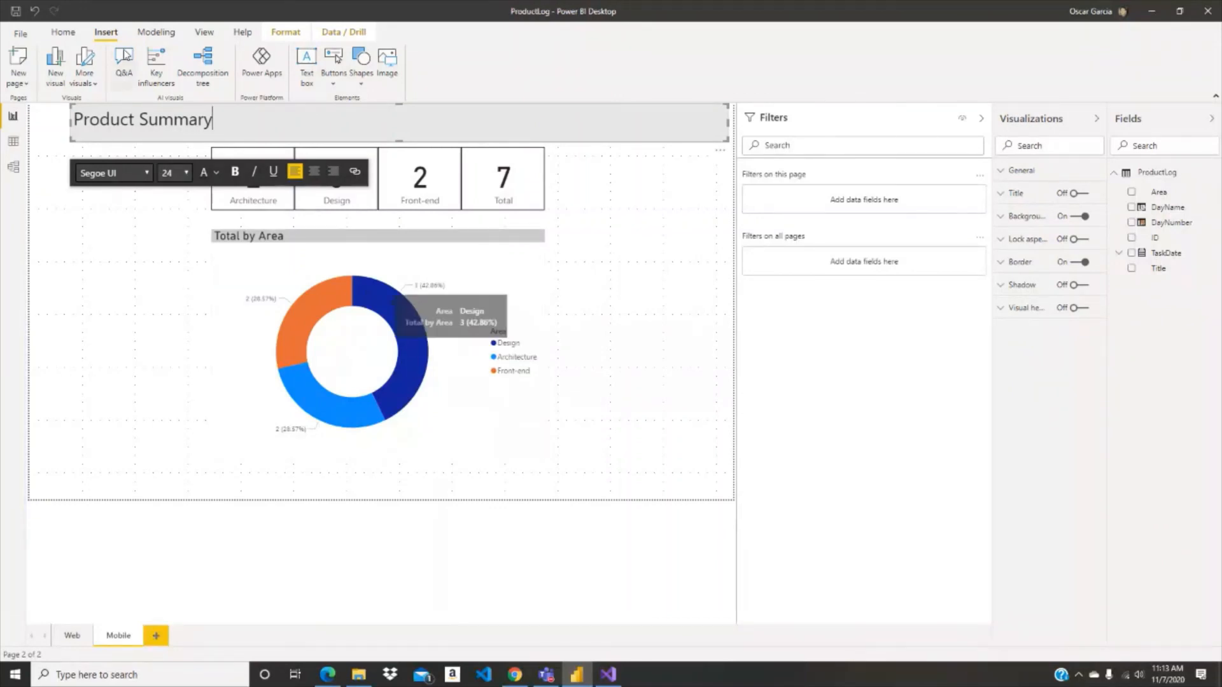
Publish the ProductLog report to My workspace and dismiss the publishing dialog
left_click(67, 36)
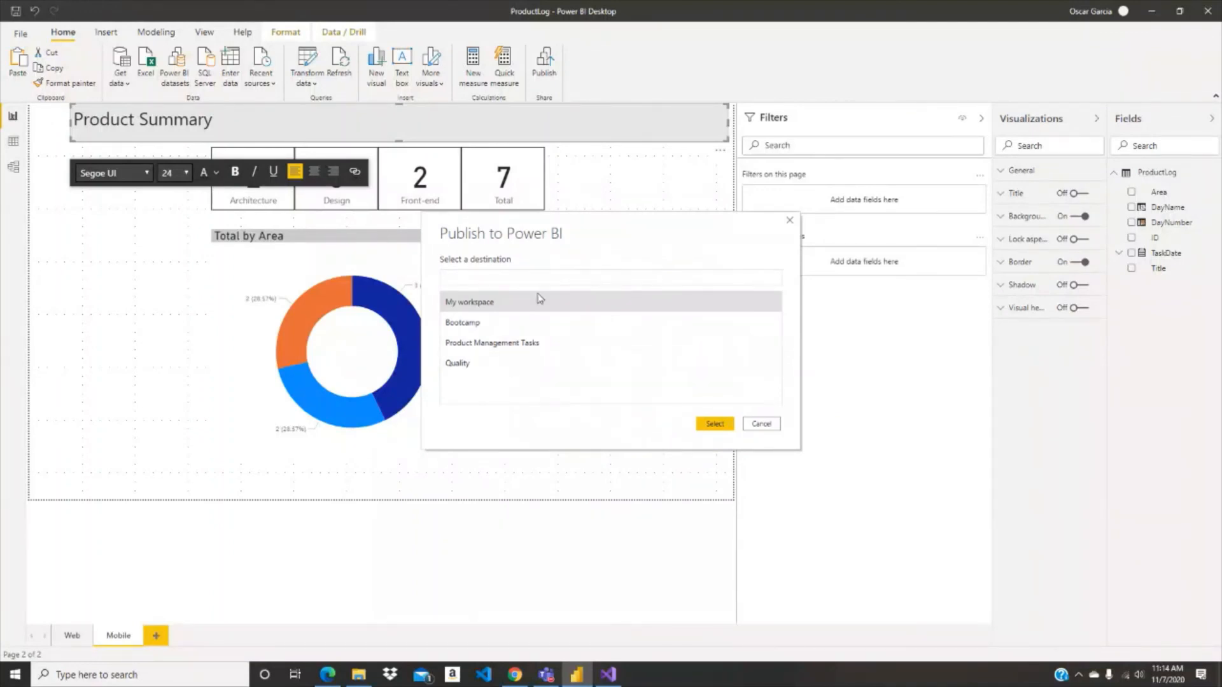
left_click(512, 305)
left_click(725, 426)
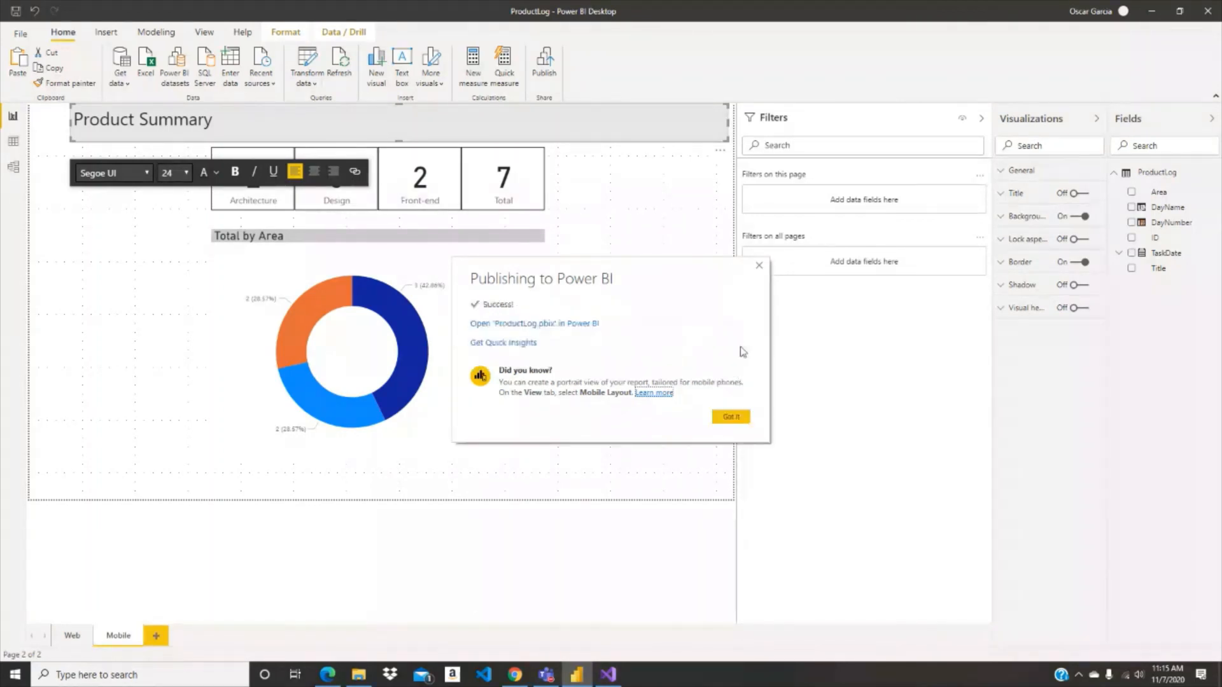
left_click(731, 416)
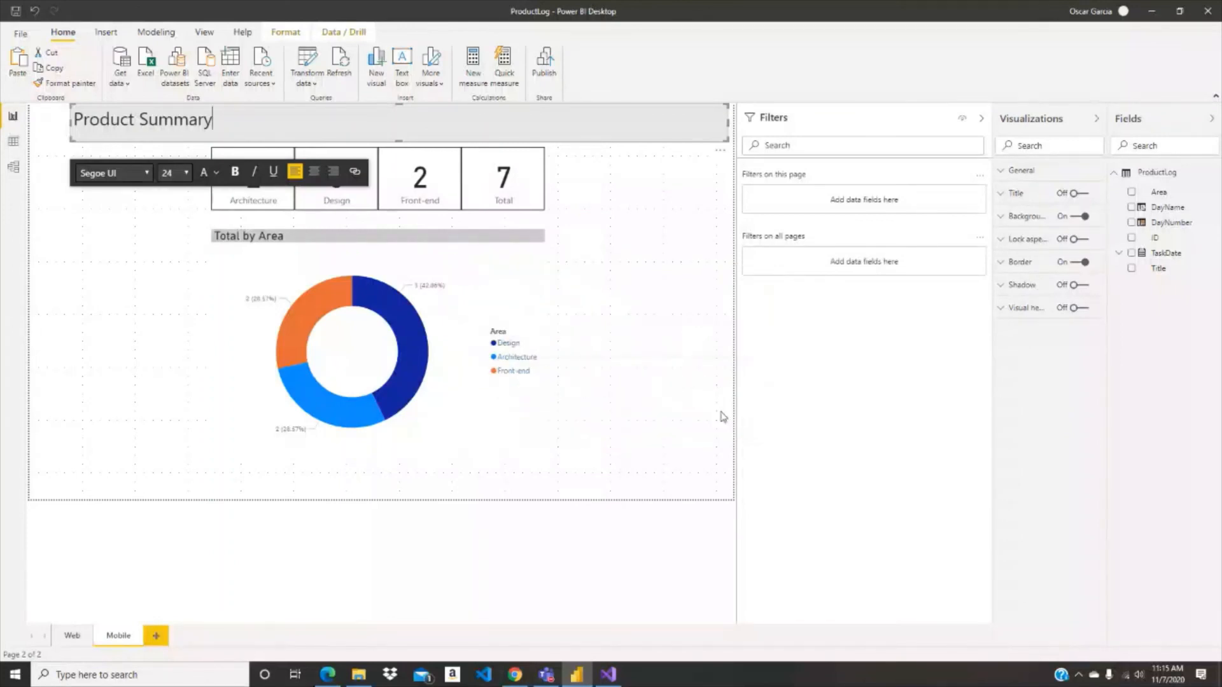
Switch to SharePoint in the browser, launch the Power BI service and open the Mobile page of the published ProductLog report
left_click(1153, 12)
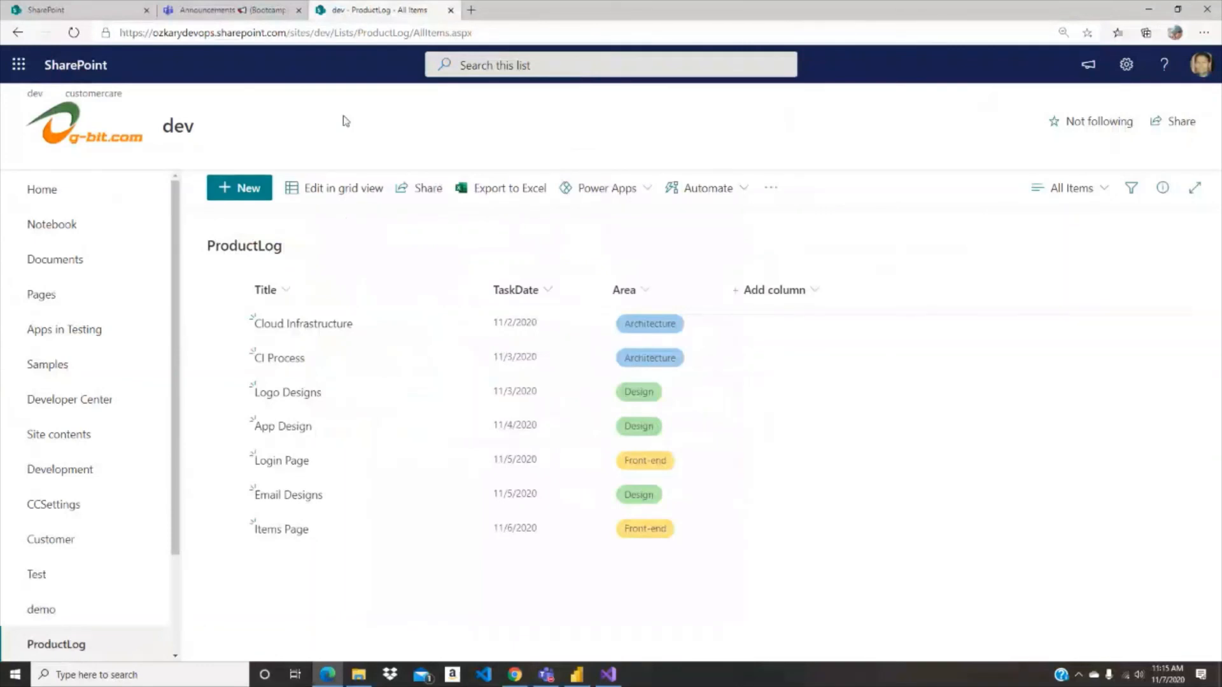
left_click(19, 63)
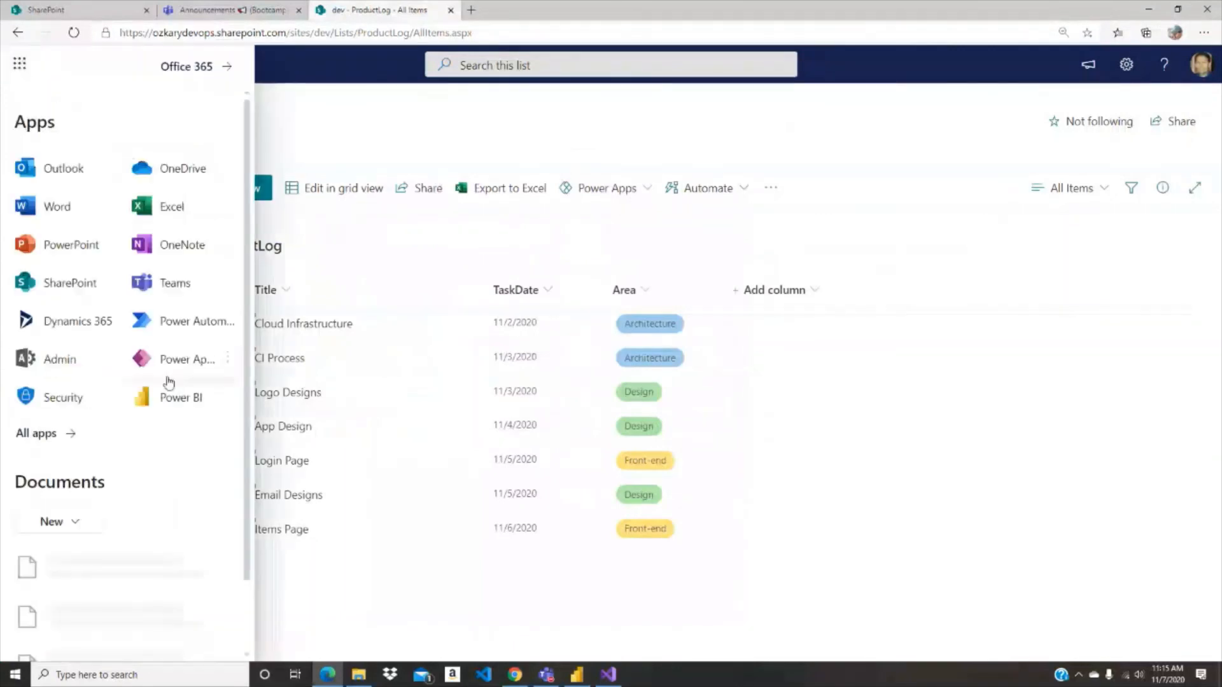
left_click(184, 407)
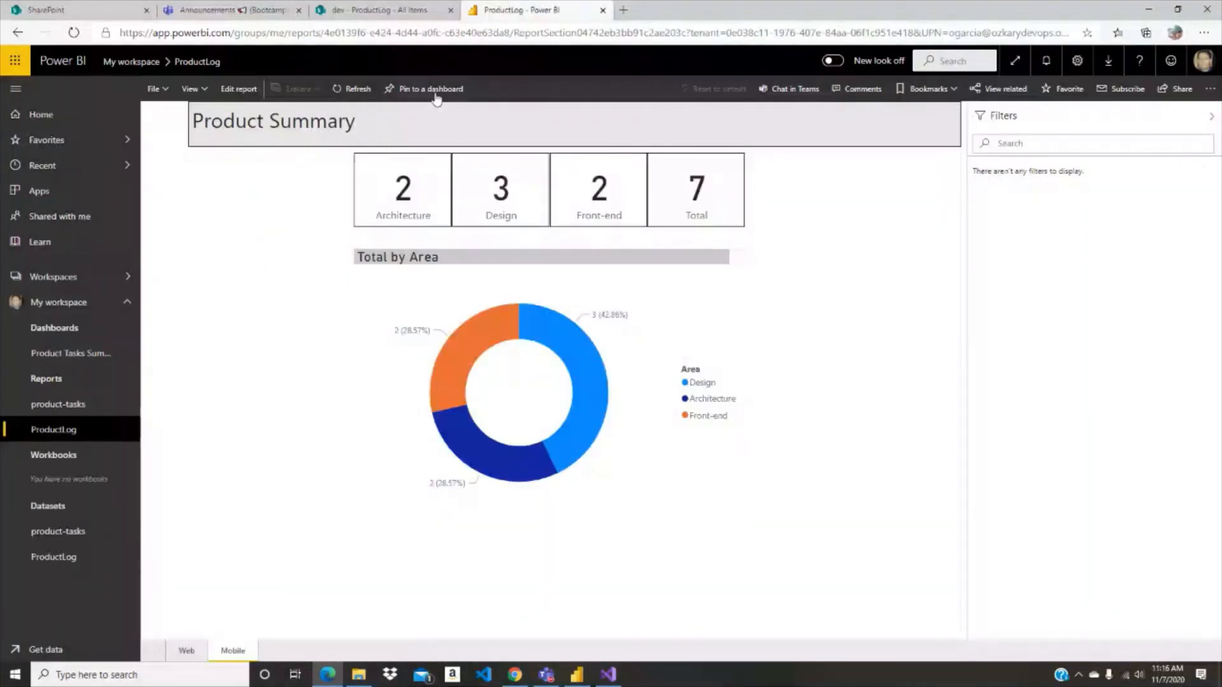
Pin the report's Mobile page live to a new dashboard named ProductLog
left_click(436, 90)
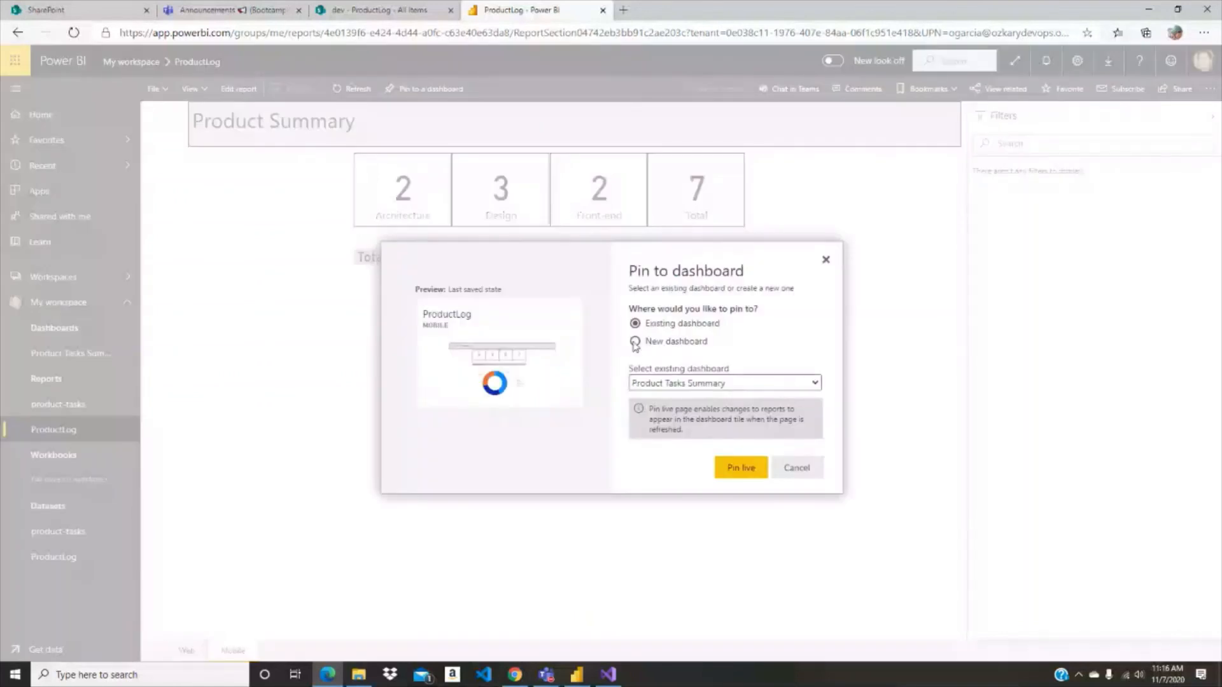
left_click(635, 341)
left_click(691, 380)
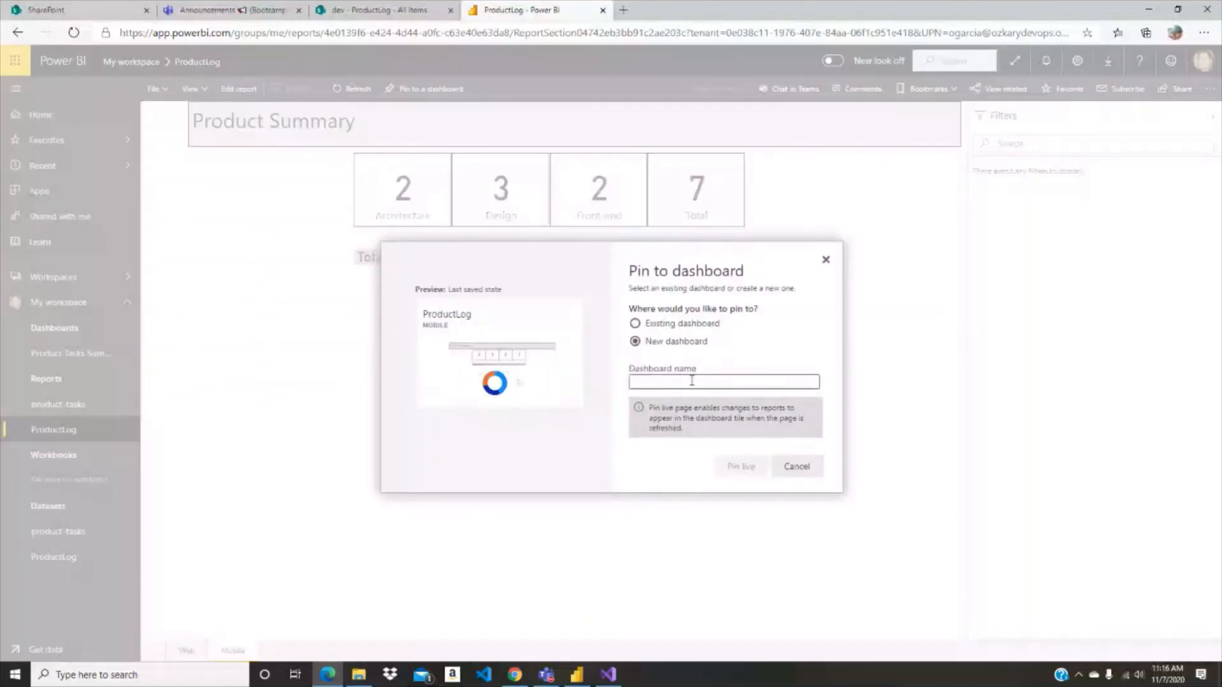
type("ProductLog")
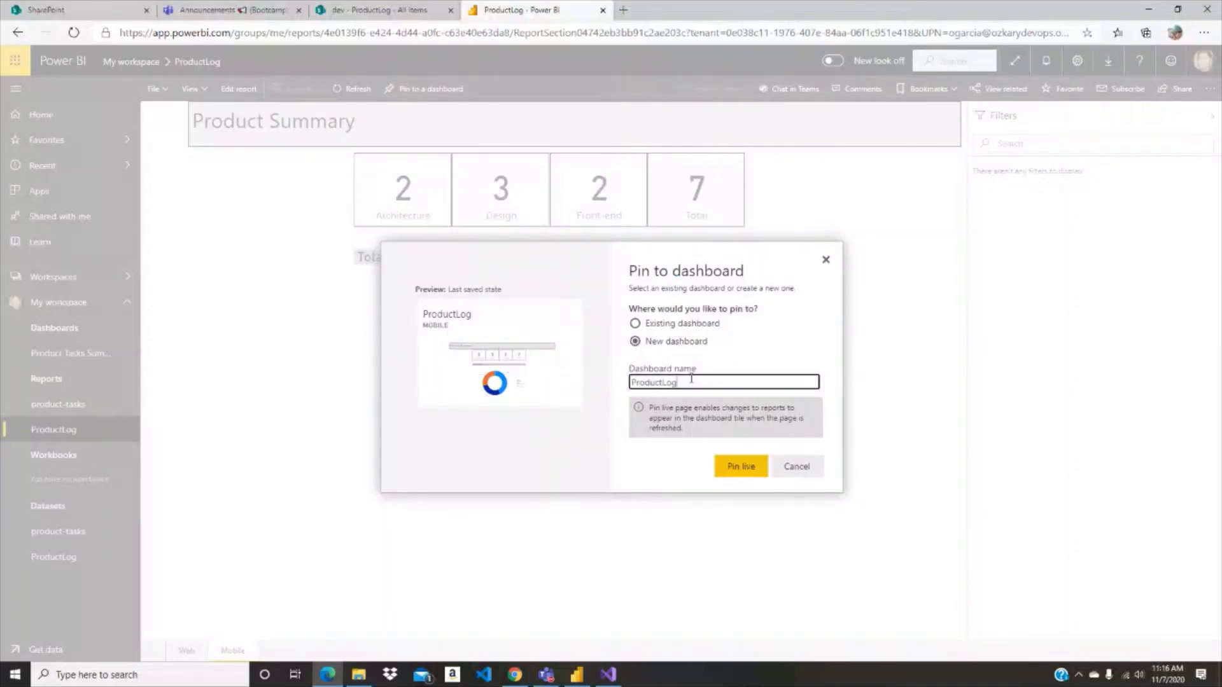
left_click(735, 466)
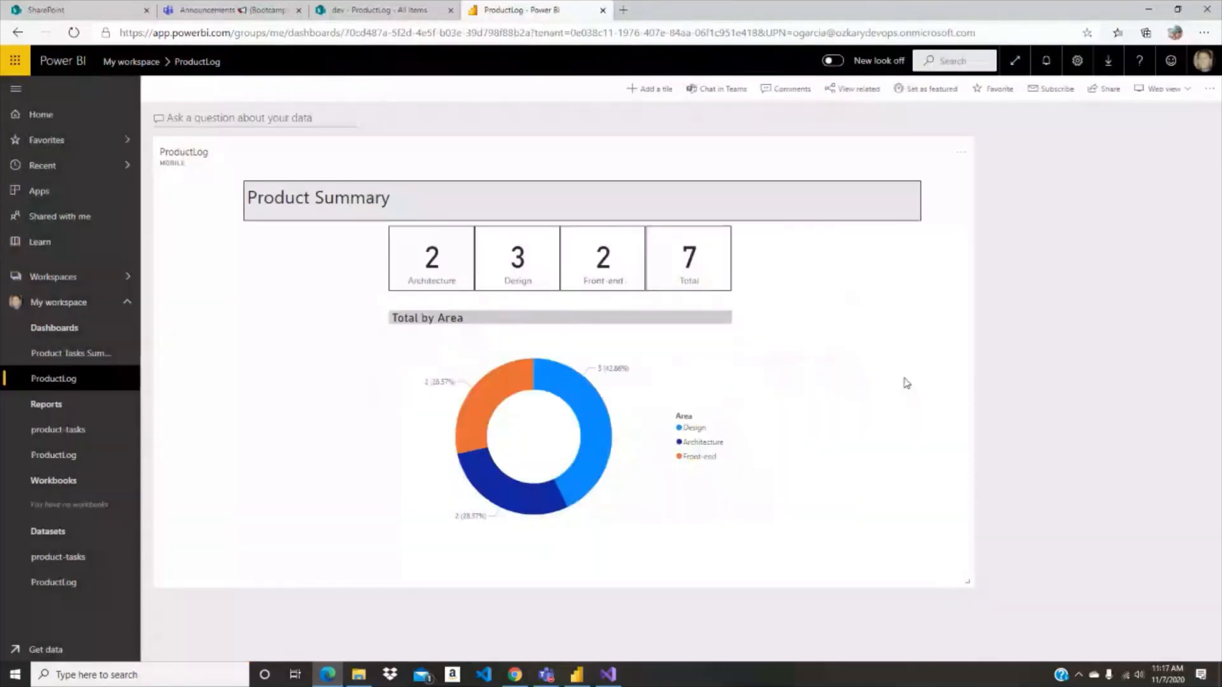
Switch the ProductLog dashboard from Web view to Phone view
left_click(1163, 88)
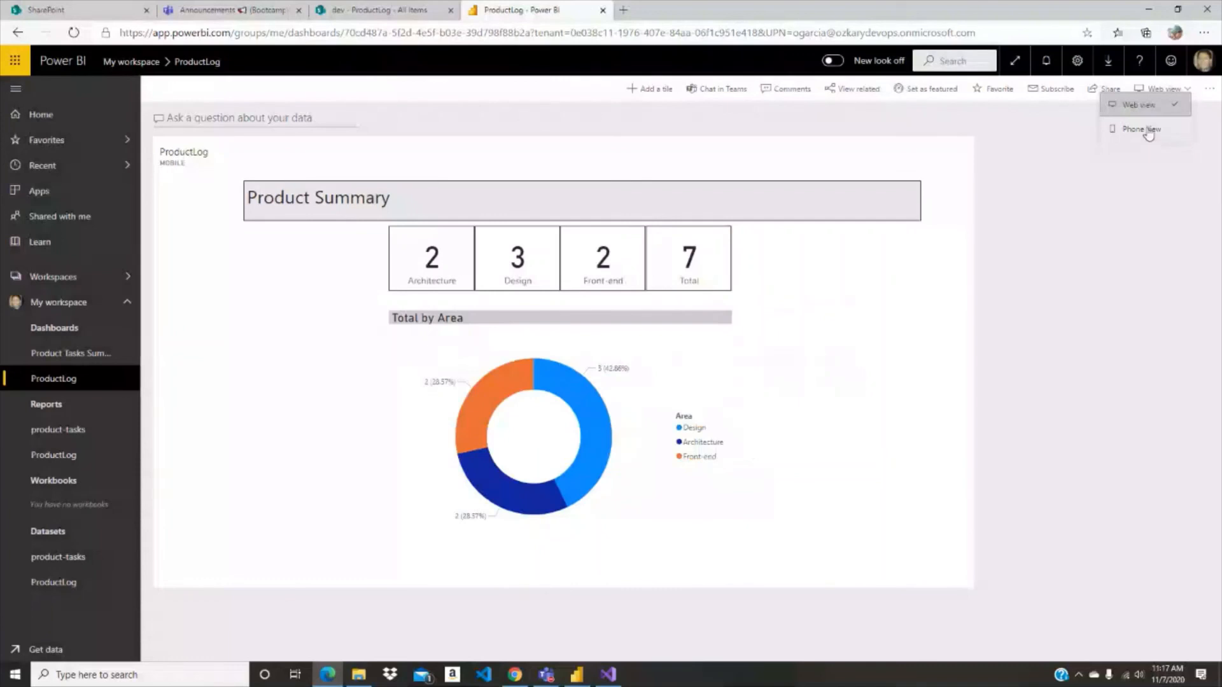
left_click(1148, 133)
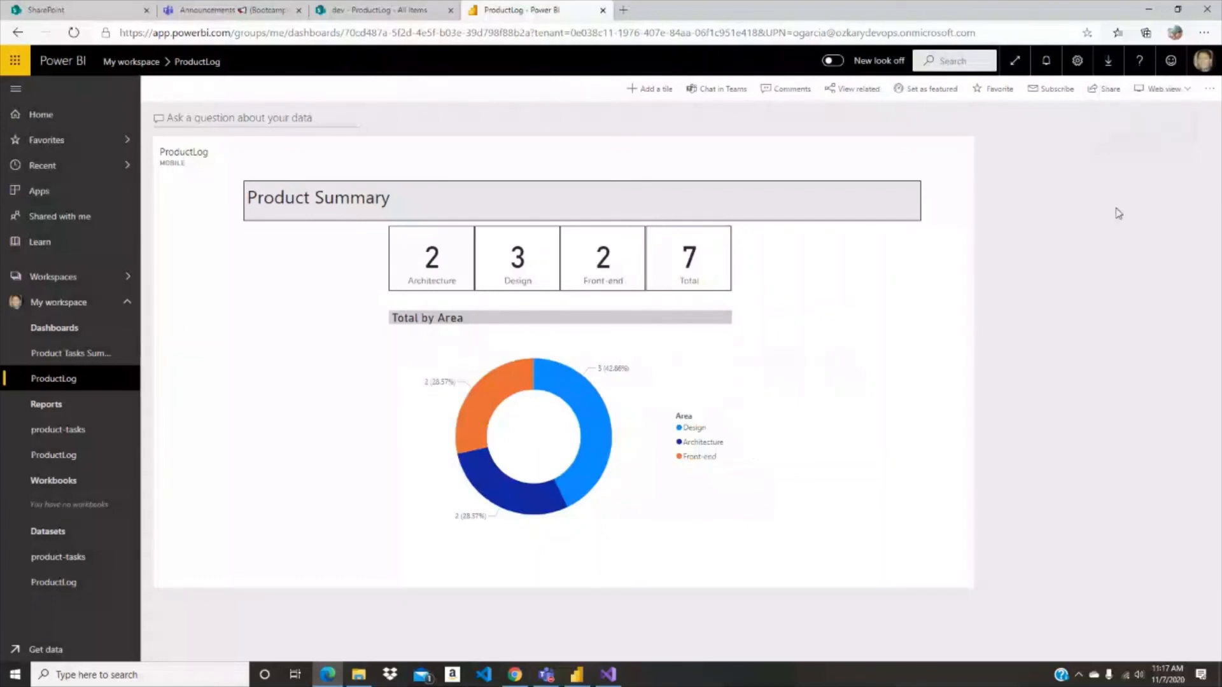